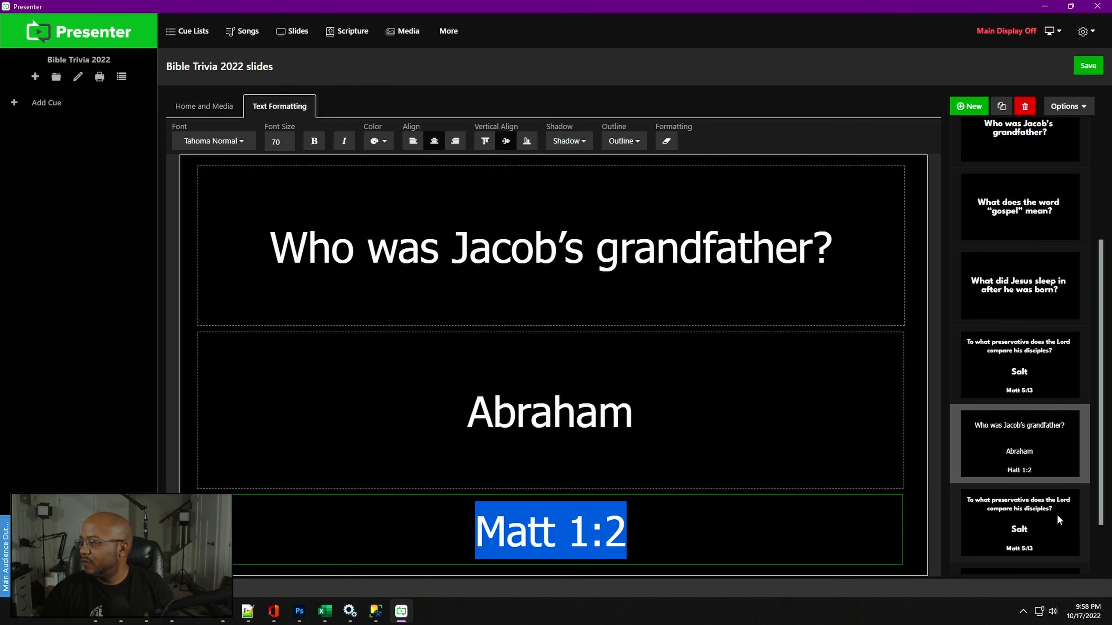
- Select the answer 'Abraham' on the Jacob's grandfather slide and set its font size to 100
{"action": "left_click", "coordinate": [612, 418]}
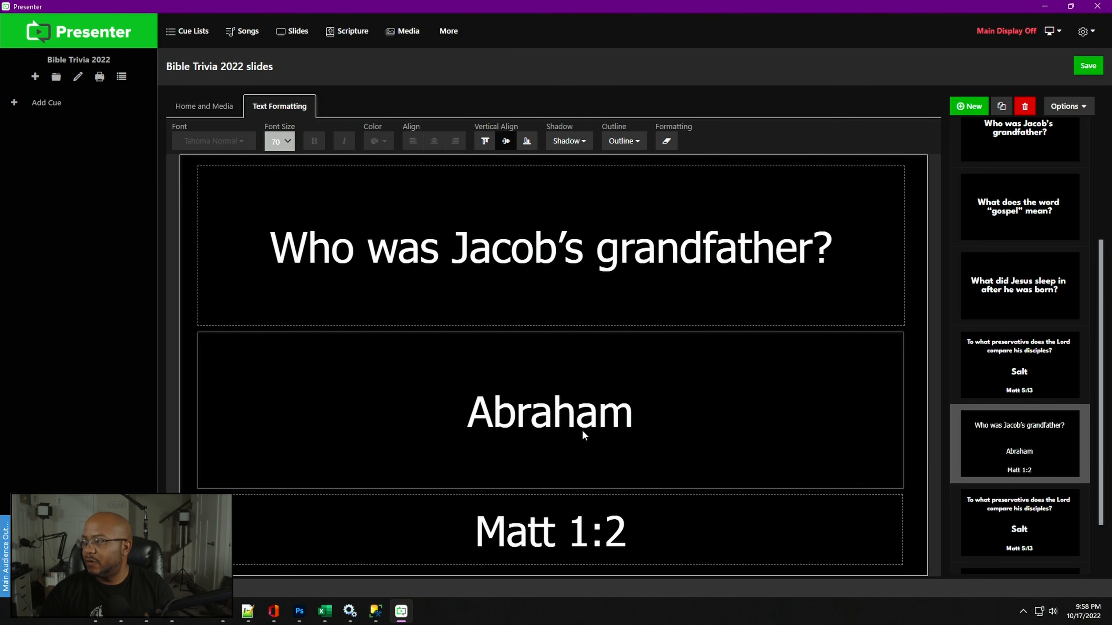
{"action": "double_click", "coordinate": [600, 424]}
{"action": "left_click_drag", "start_coordinate": [661, 418], "coordinate": [381, 397]}
{"action": "left_click", "coordinate": [282, 141]}
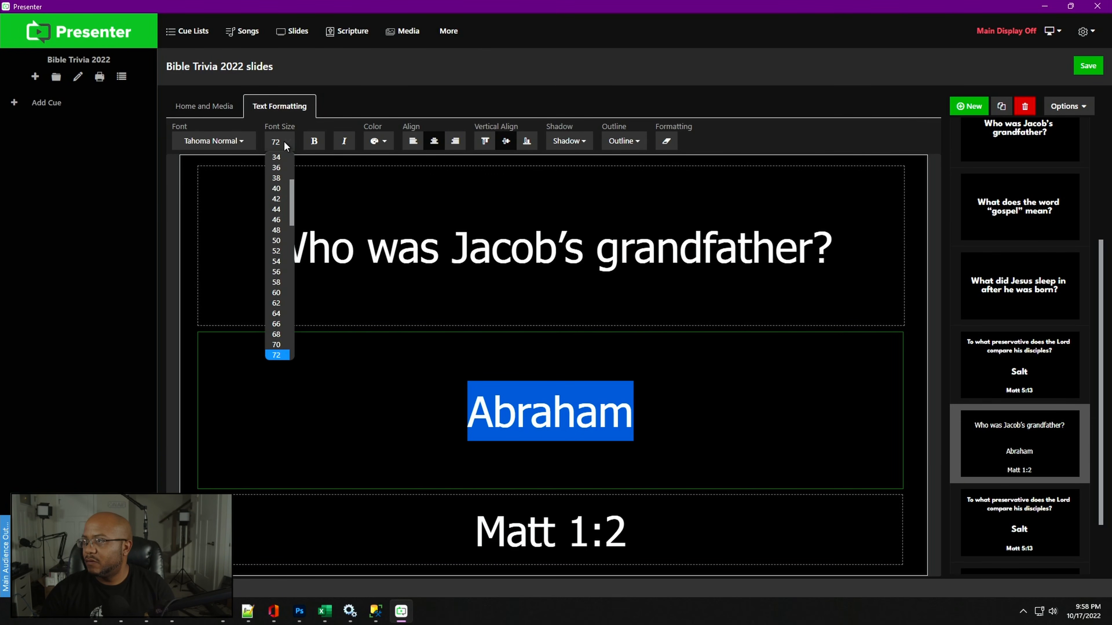
{"action": "left_click_drag", "start_coordinate": [292, 215], "coordinate": [292, 257]}
{"action": "left_click", "coordinate": [277, 298]}
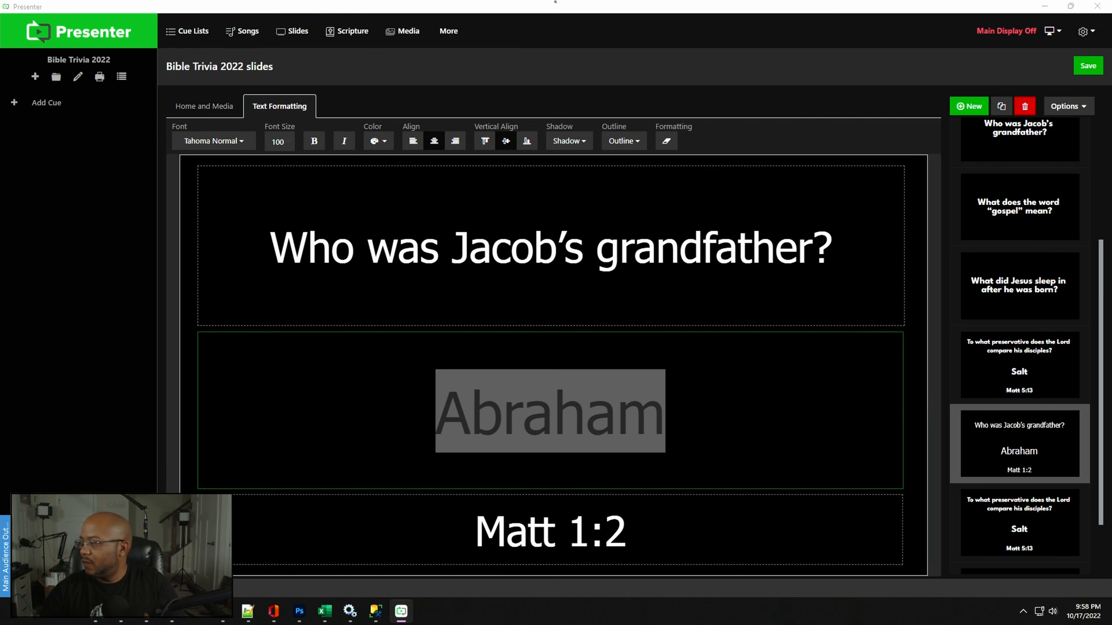
- Open the last copied trivia slide and paste 'What does the word "gospel" mean?' over its question text
{"action": "scroll", "coordinate": [1050, 482], "scroll_direction": "down", "scroll_amount": 2}
{"action": "left_click", "coordinate": [1034, 457]}
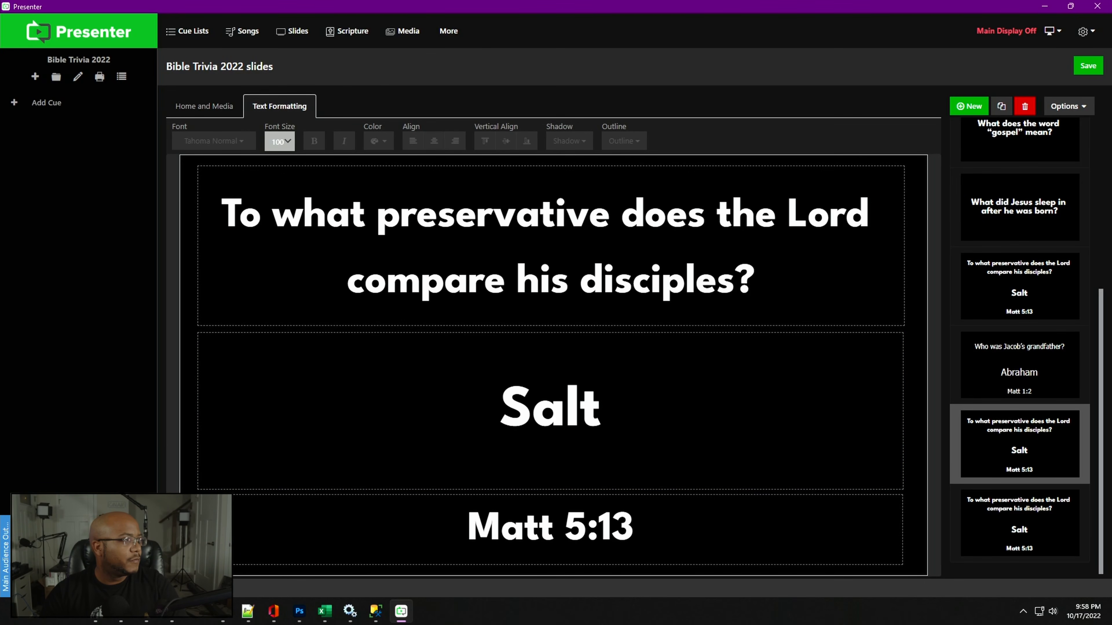
{"action": "key", "text": "alt+Tab"}
{"action": "left_click", "coordinate": [531, 265]}
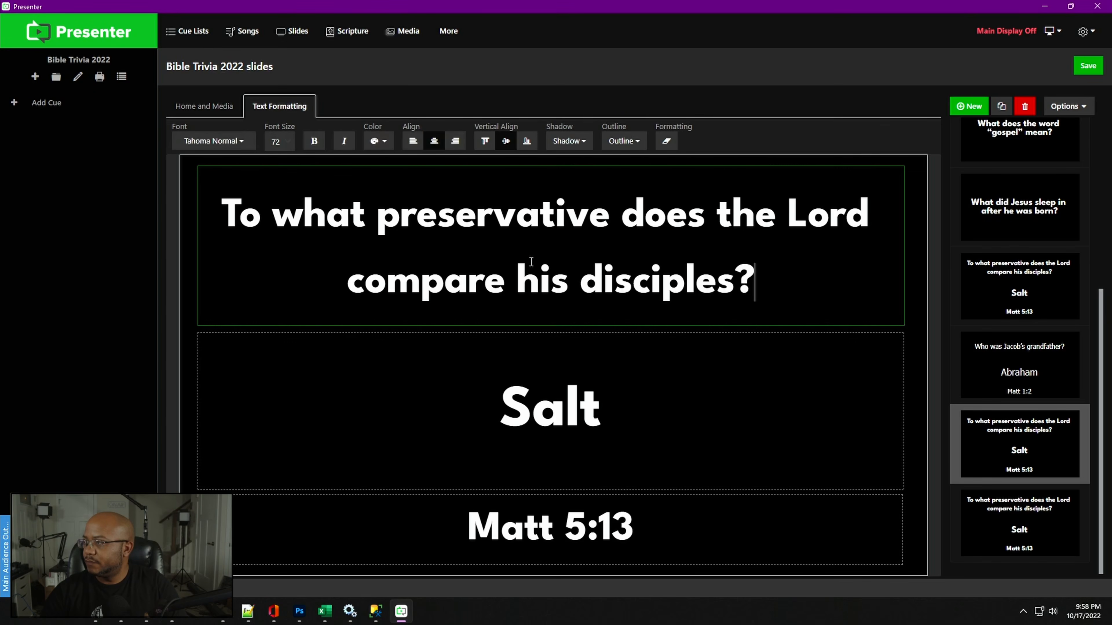
{"action": "key", "text": "ctrl+a"}
{"action": "type", "text": "What does the word \"gospel\" mean?"}
- Replace that slide's answer with the pasted text 'Good news'
{"action": "key", "text": "alt+Tab"}
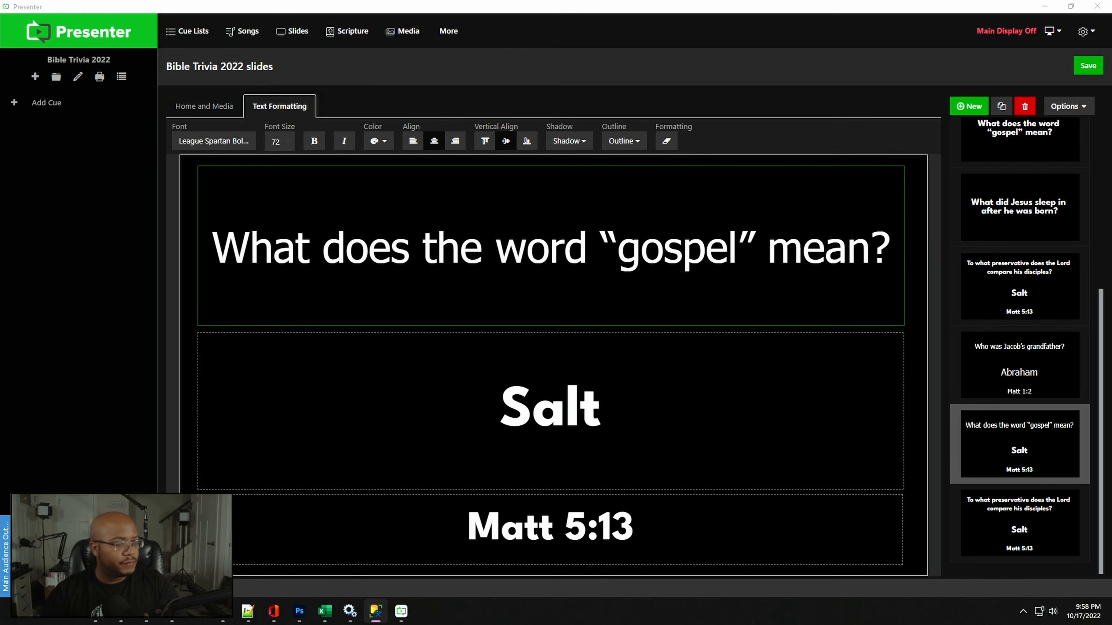
{"action": "left_click", "coordinate": [541, 420]}
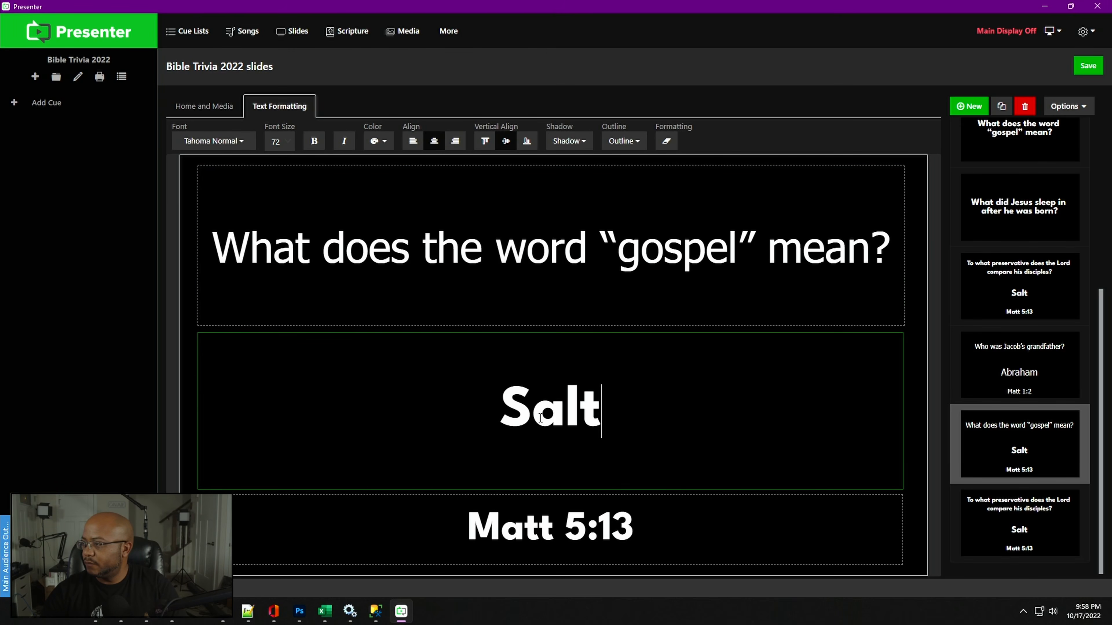
{"action": "key", "text": "ctrl+a"}
{"action": "type", "text": "Good news"}
- Replace that slide's scripture reference with the pasted 'Mark 1:1'
{"action": "key", "text": "alt+Tab"}
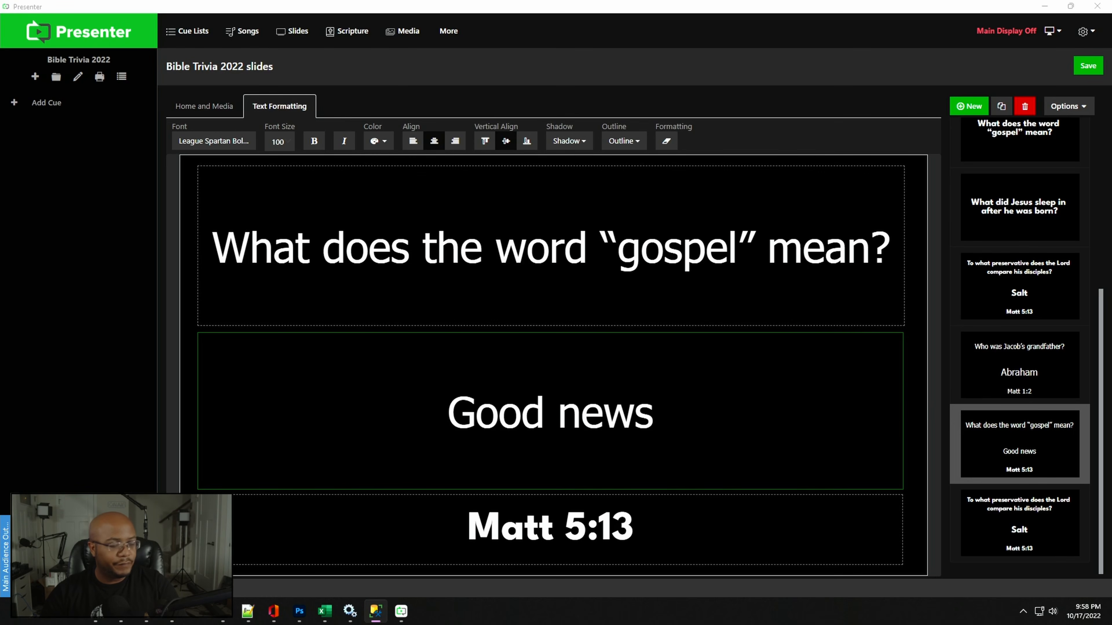
{"action": "key", "text": "alt+Tab"}
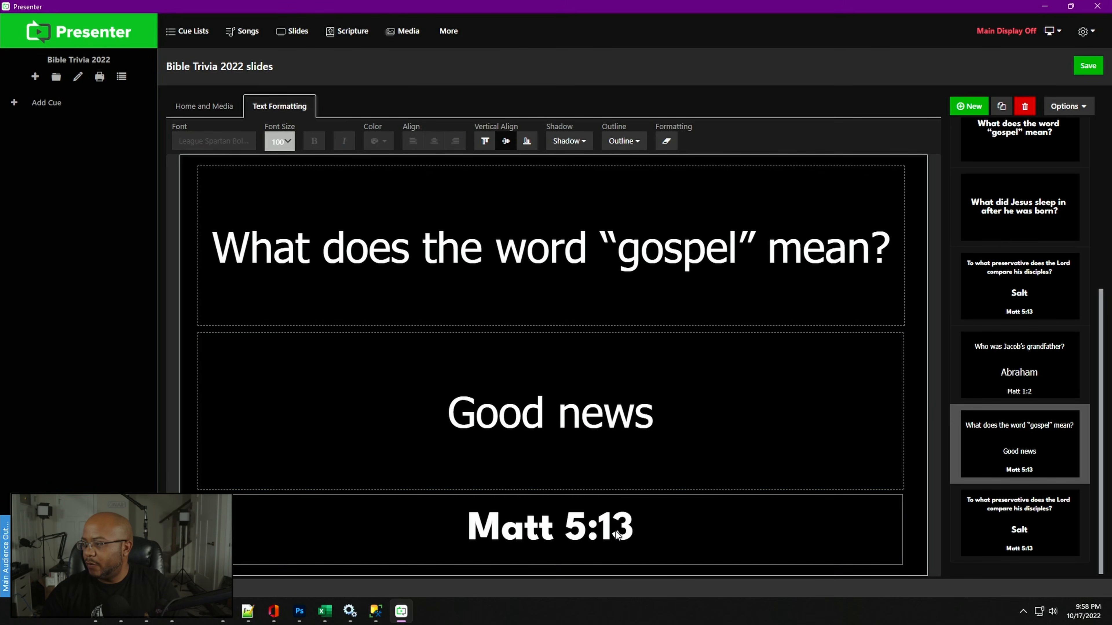
{"action": "left_click", "coordinate": [637, 537]}
{"action": "key", "text": "ctrl+a"}
{"action": "type", "text": "Mark 1:1"}
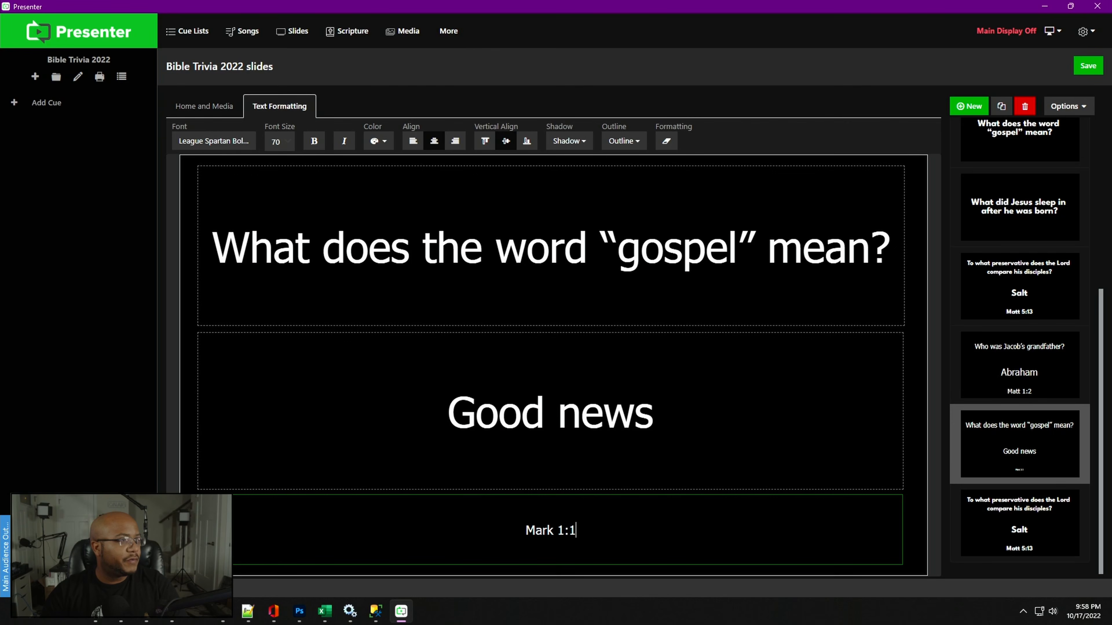
- Open the final slide and paste 'What did Jesus sleep in after he was born?' over its question
{"action": "key", "text": "alt+Tab"}
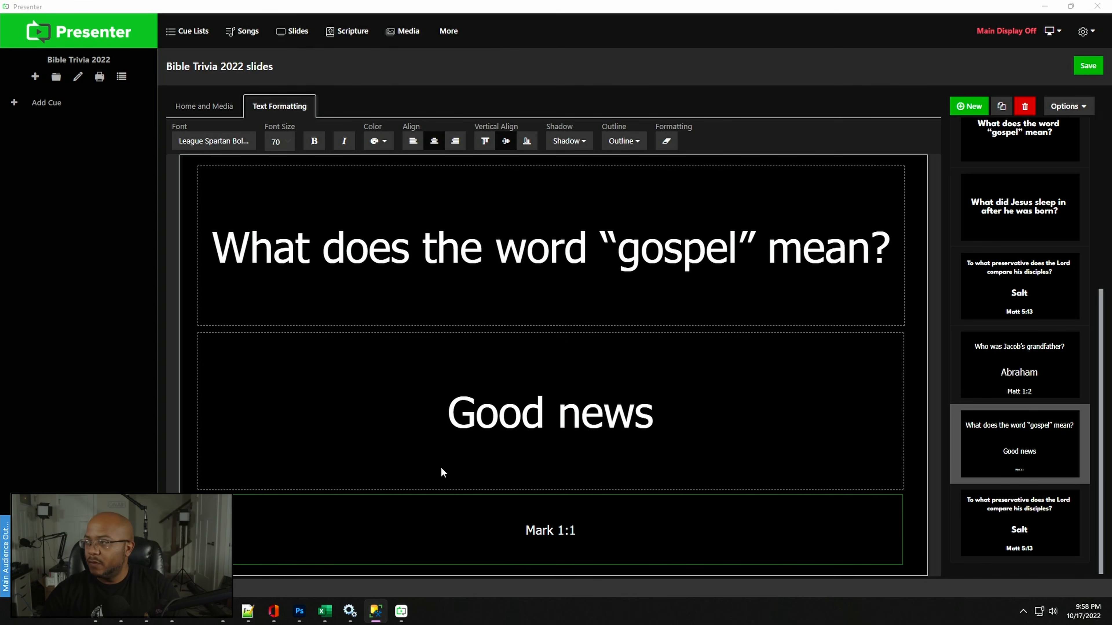
{"action": "left_click", "coordinate": [1012, 518]}
{"action": "left_click", "coordinate": [468, 267]}
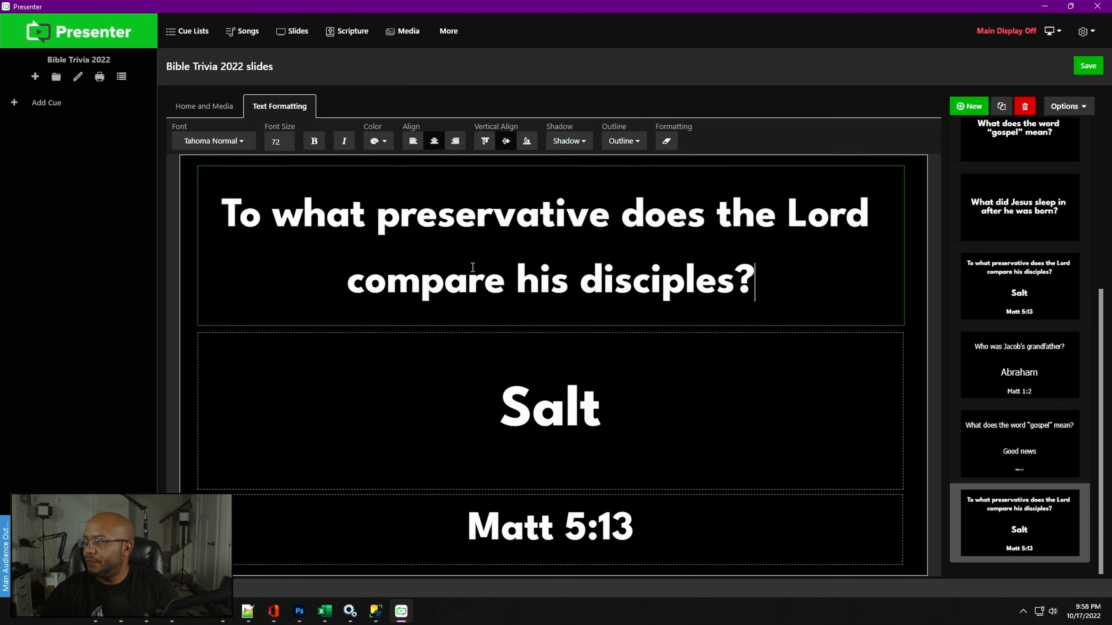
{"action": "key", "text": "ctrl+a"}
{"action": "type", "text": "What did Jesus sleep in after he was born?"}
- Replace the final slide's answer with the pasted text 'Manger'
{"action": "key", "text": "alt+Tab"}
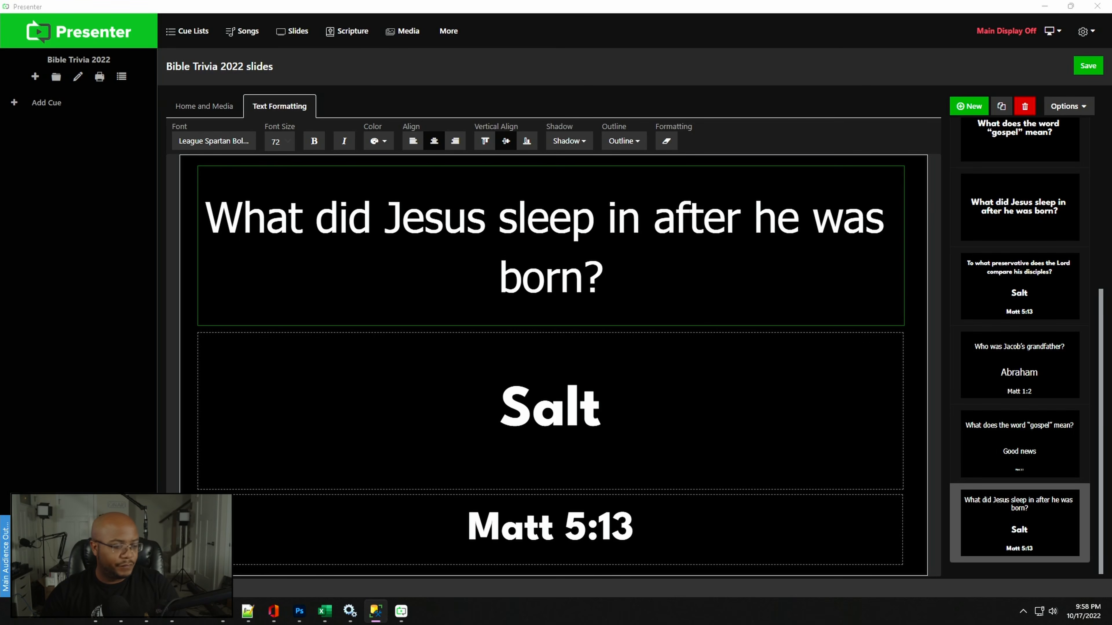
{"action": "key", "text": "alt+Tab"}
{"action": "left_click", "coordinate": [565, 420]}
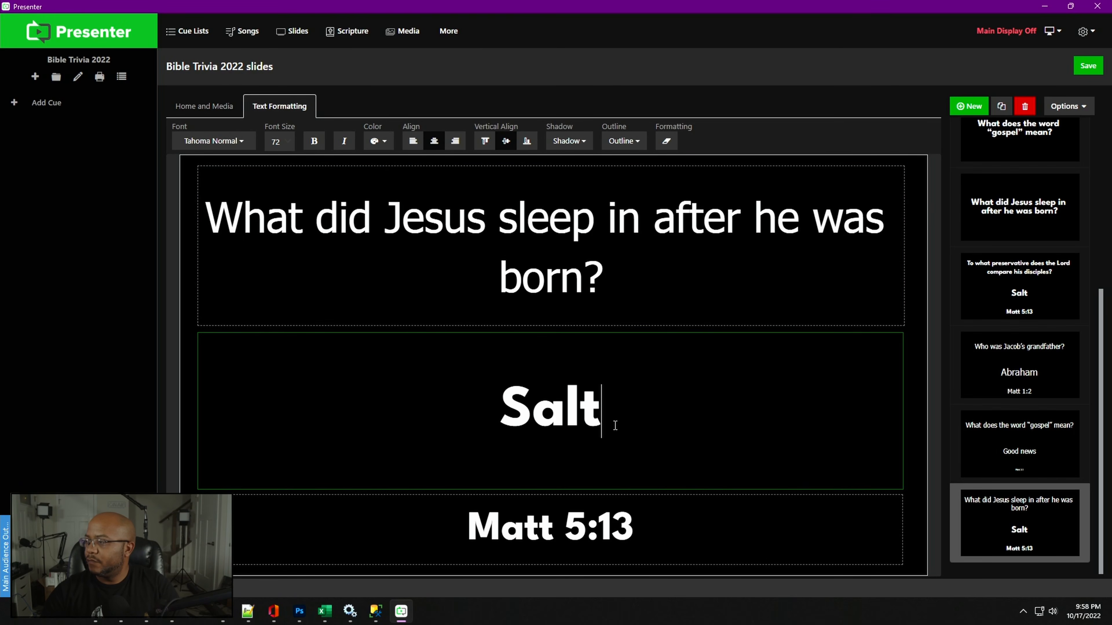
{"action": "key", "text": "ctrl+a"}
{"action": "type", "text": "Manger"}
- Replace the final slide's scripture reference with the pasted 'Luke 2:7'
{"action": "key", "text": "alt+Tab"}
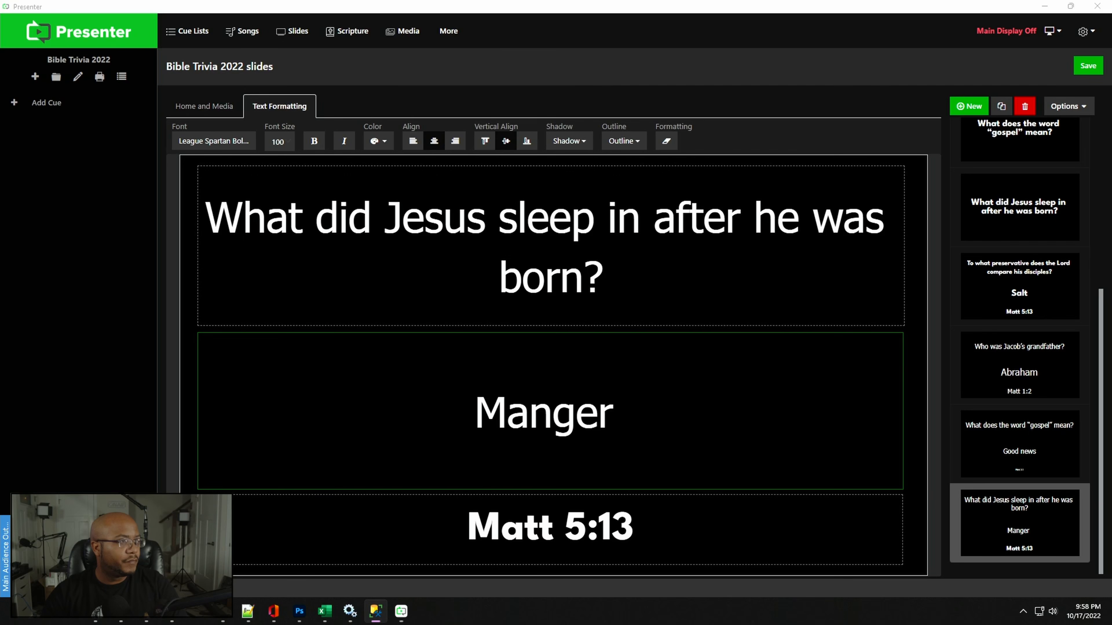
{"action": "key", "text": "alt+Tab"}
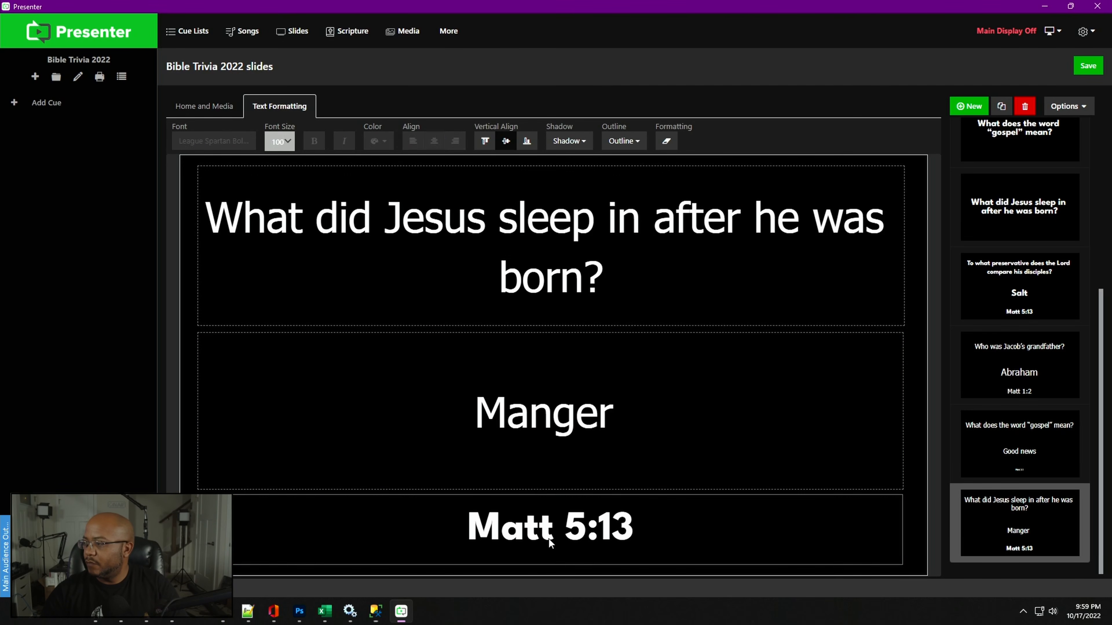
{"action": "left_click", "coordinate": [550, 543]}
{"action": "key", "text": "ctrl+a"}
{"action": "type", "text": "Luke 2:7"}
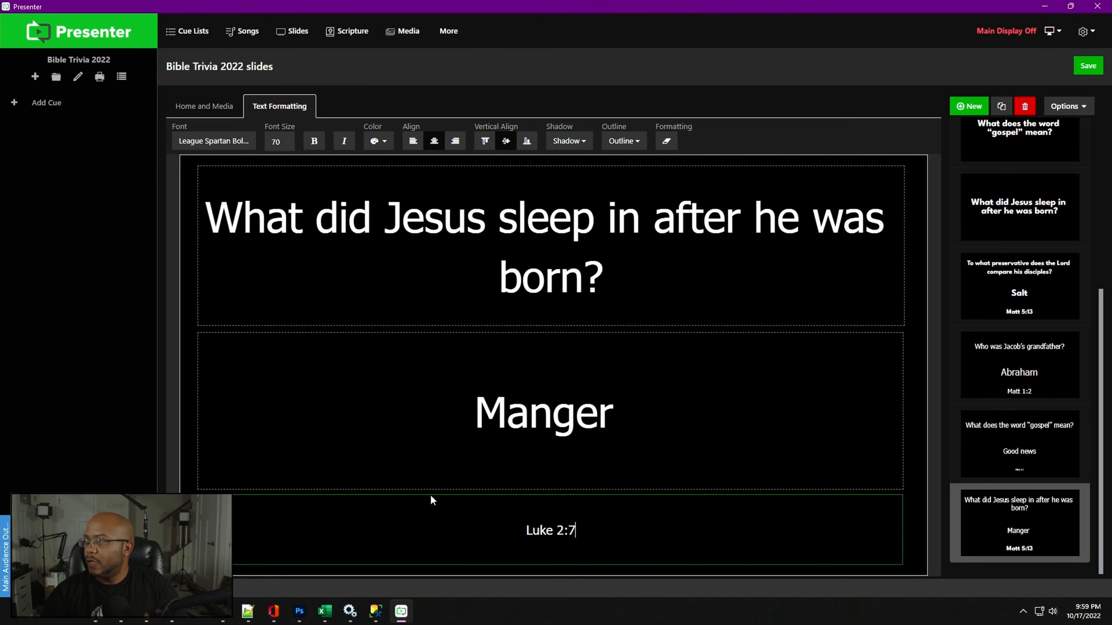
- Select the reference 'Luke 2:7' and set its font size to 70
{"action": "left_click_drag", "start_coordinate": [618, 537], "coordinate": [422, 524]}
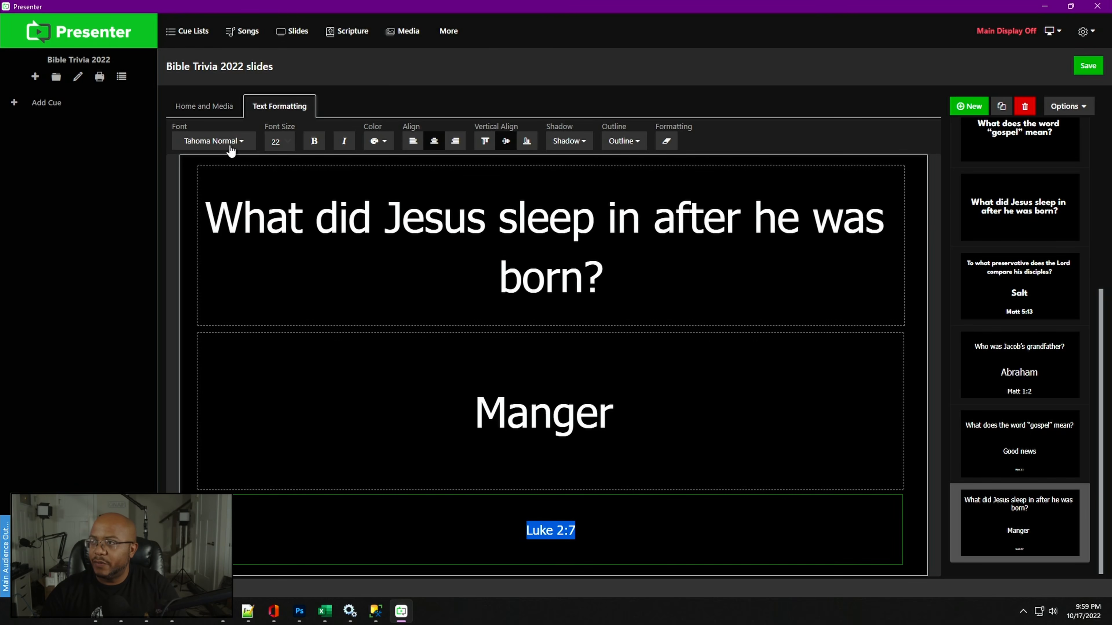
{"action": "left_click", "coordinate": [249, 142]}
{"action": "left_click", "coordinate": [288, 142]}
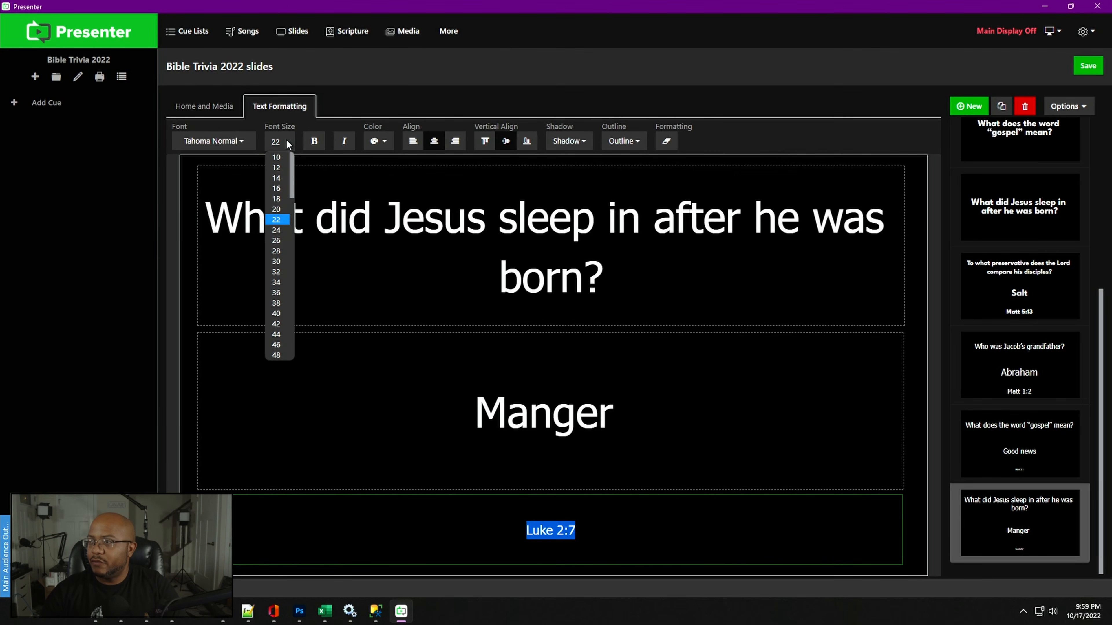
{"action": "left_click_drag", "start_coordinate": [293, 176], "coordinate": [295, 222]}
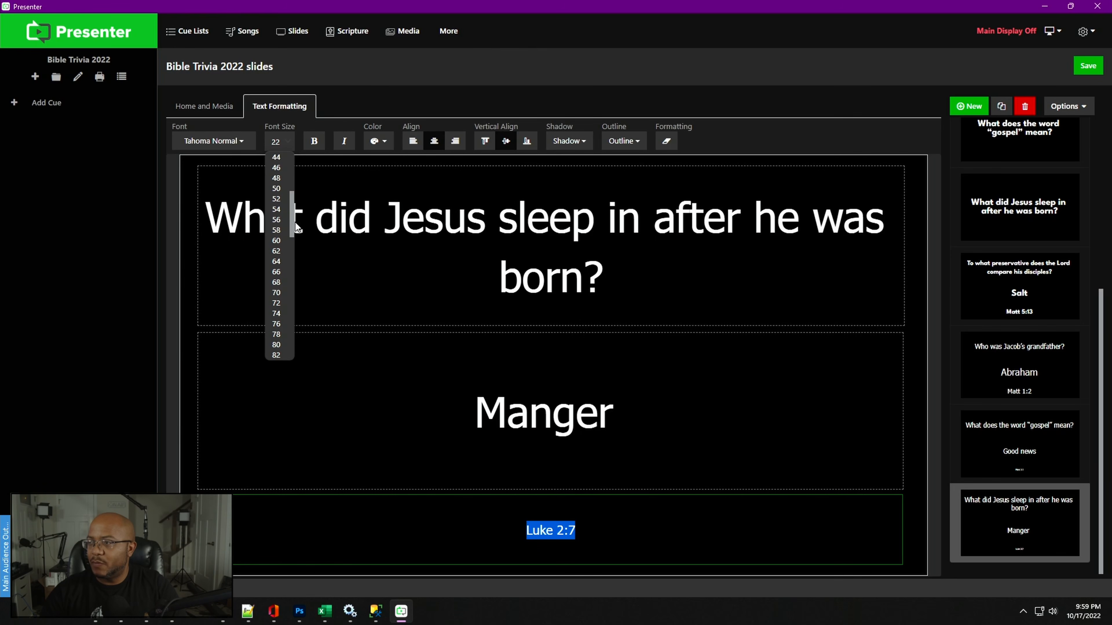
{"action": "left_click", "coordinate": [277, 293]}
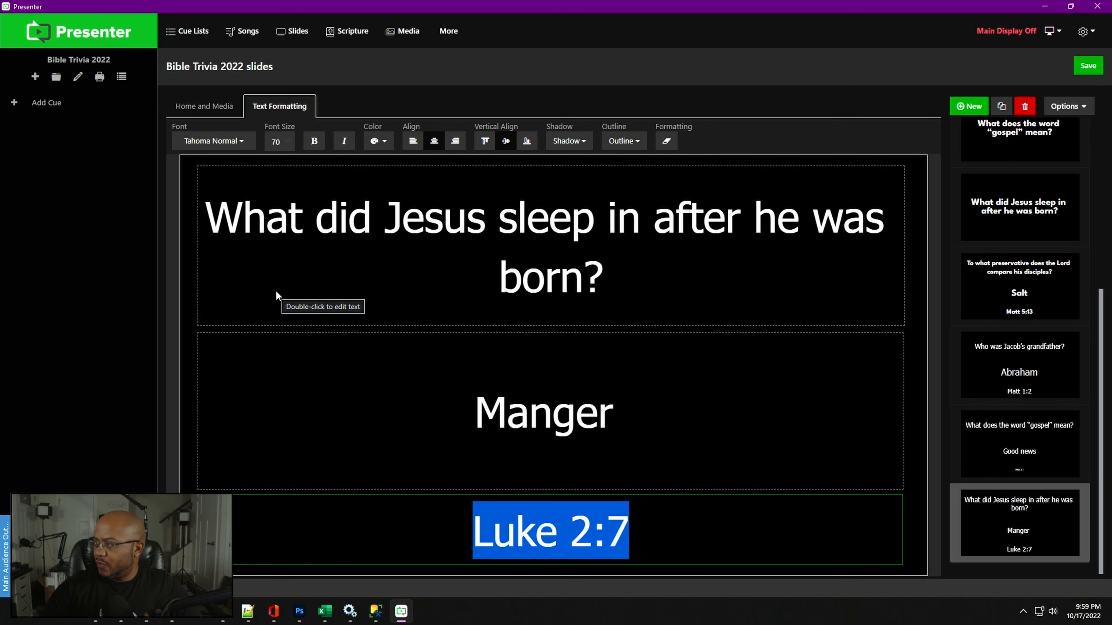
{"action": "left_click", "coordinate": [1087, 110]}
{"action": "left_click", "coordinate": [1089, 112]}
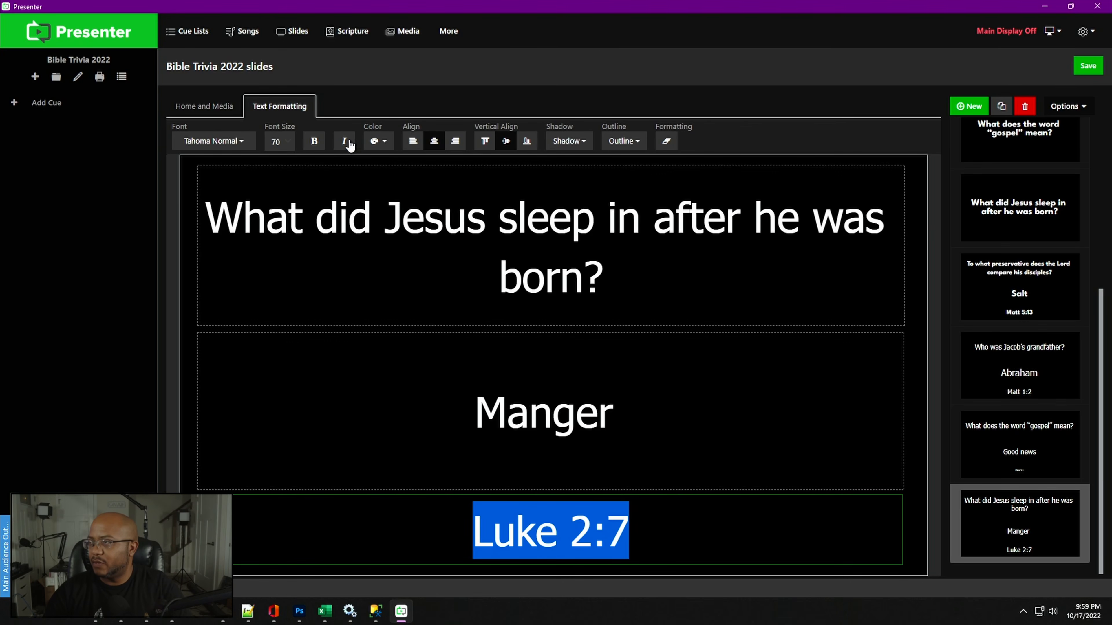
{"action": "left_click", "coordinate": [530, 382]}
{"action": "right_click", "coordinate": [531, 379]}
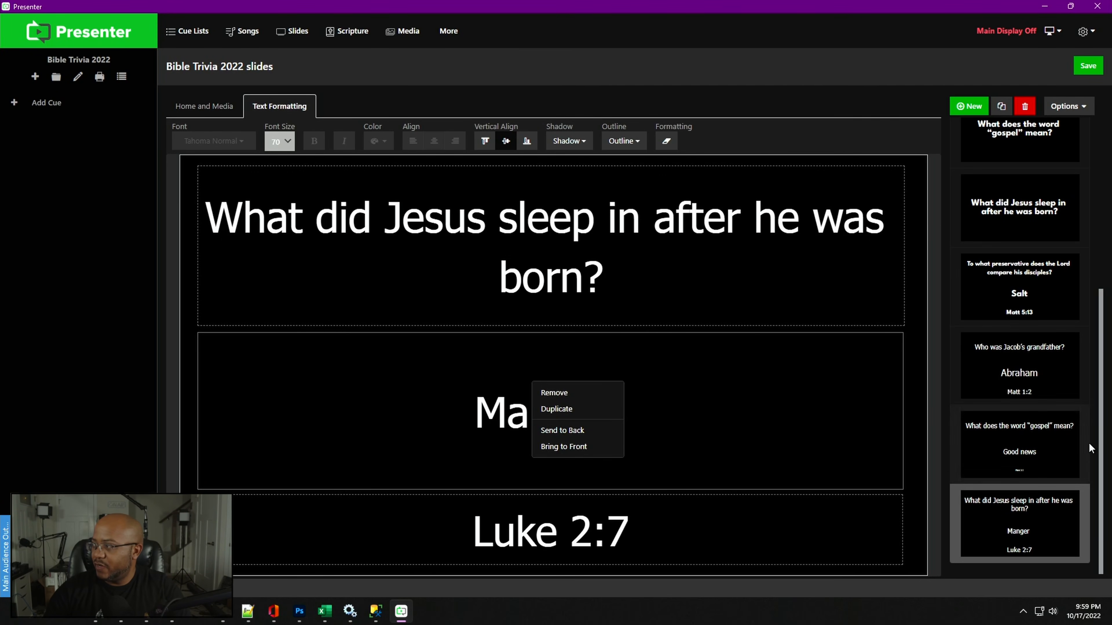
{"action": "left_click_drag", "start_coordinate": [1102, 432], "coordinate": [1093, 235]}
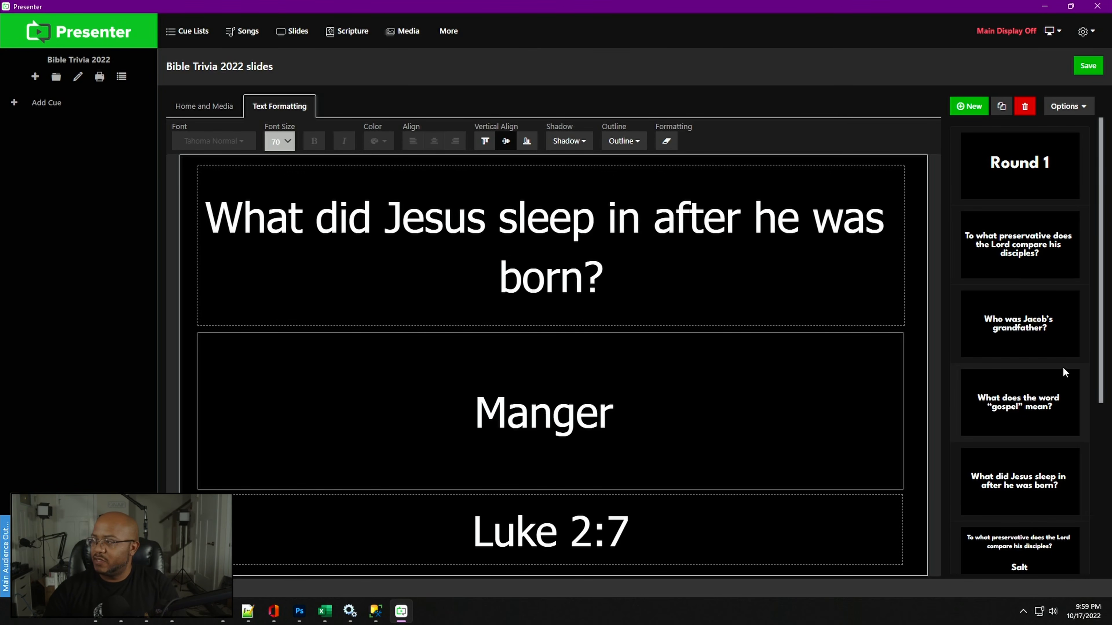
{"action": "scroll", "coordinate": [1102, 349], "scroll_direction": "down", "scroll_amount": 3}
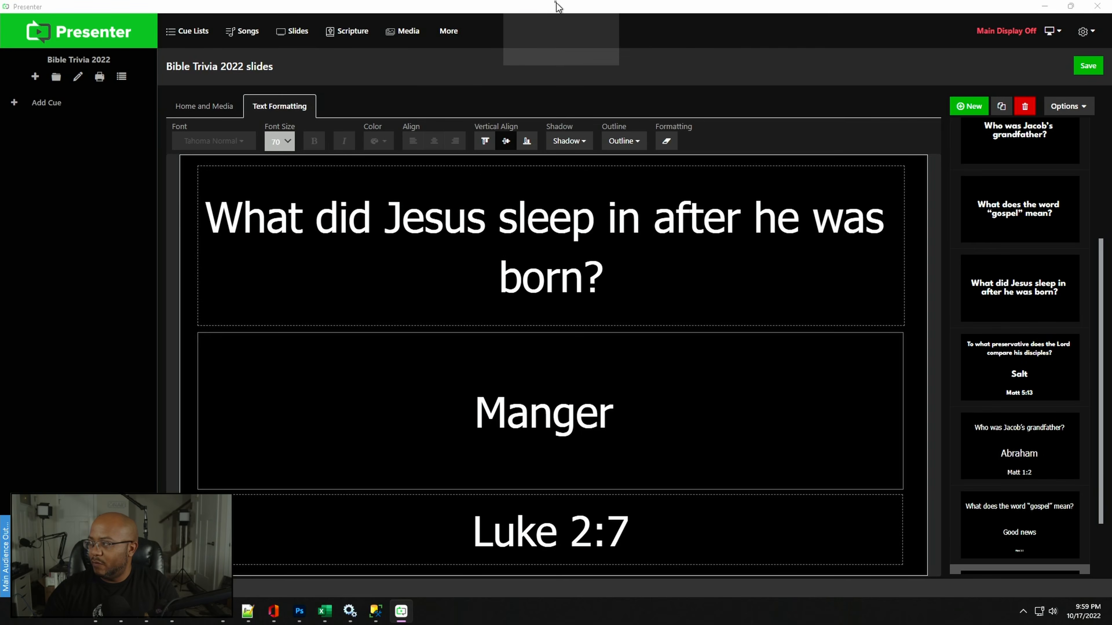
{"action": "scroll", "coordinate": [1035, 469], "scroll_direction": "down", "scroll_amount": 1}
{"action": "scroll", "coordinate": [1035, 469], "scroll_direction": "up", "scroll_amount": 1}
{"action": "scroll", "coordinate": [1070, 284], "scroll_direction": "up", "scroll_amount": 3}
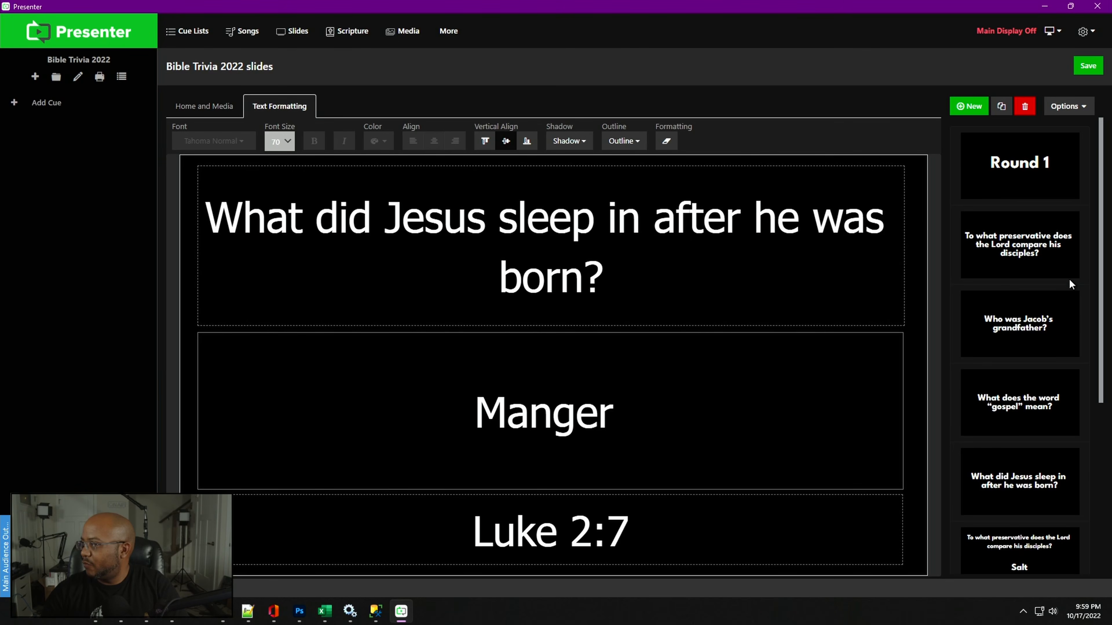
- Duplicate the four question-only slides: preservative, Jacob's grandfather, "gospel" meaning and where Jesus slept
{"action": "left_click", "coordinate": [1027, 262]}
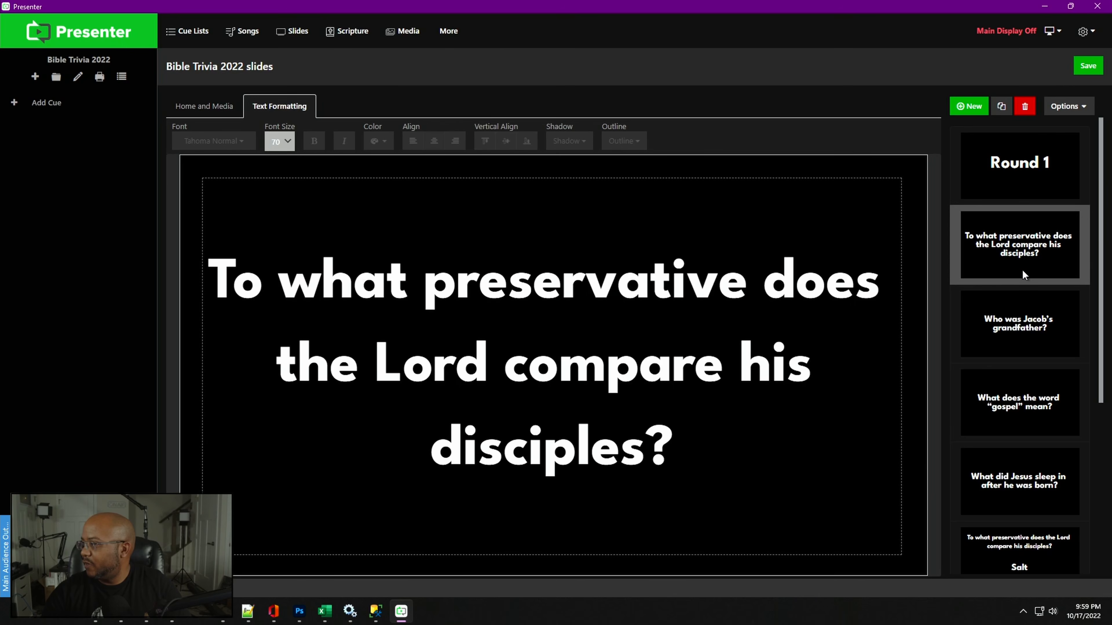
{"action": "left_click", "coordinate": [1015, 489]}
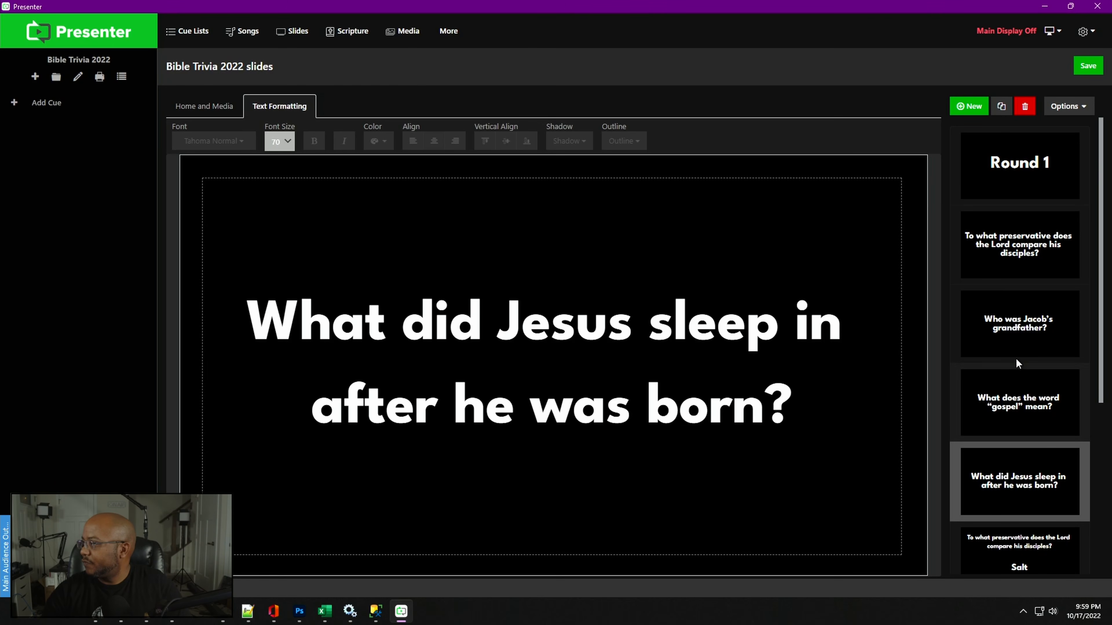
{"action": "right_click", "coordinate": [1014, 254]}
{"action": "left_click", "coordinate": [1038, 262]}
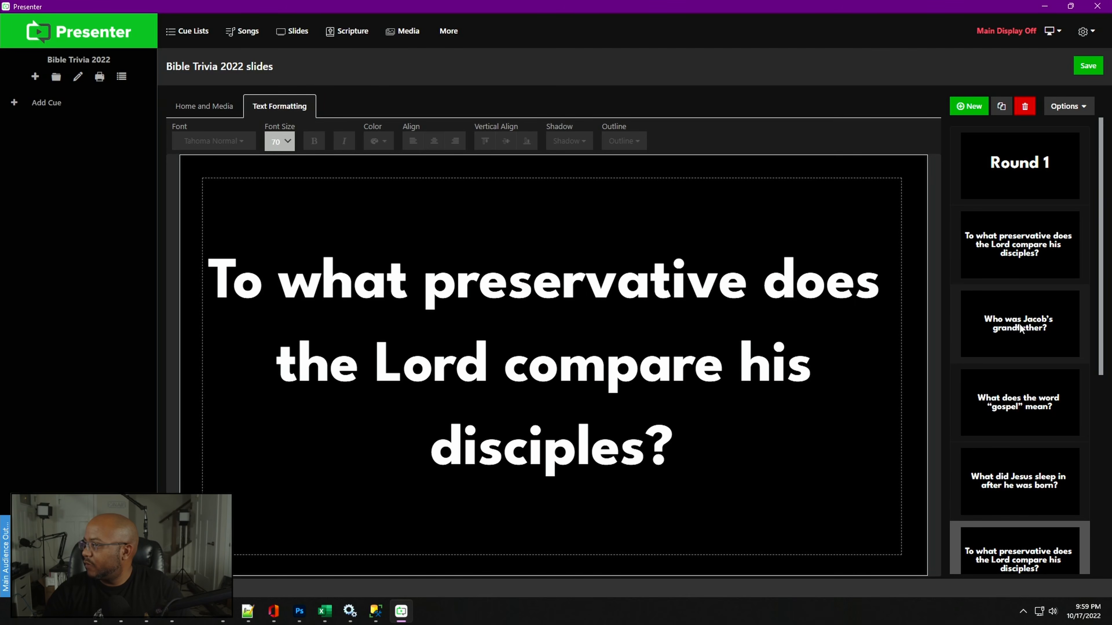
{"action": "right_click", "coordinate": [1022, 312]}
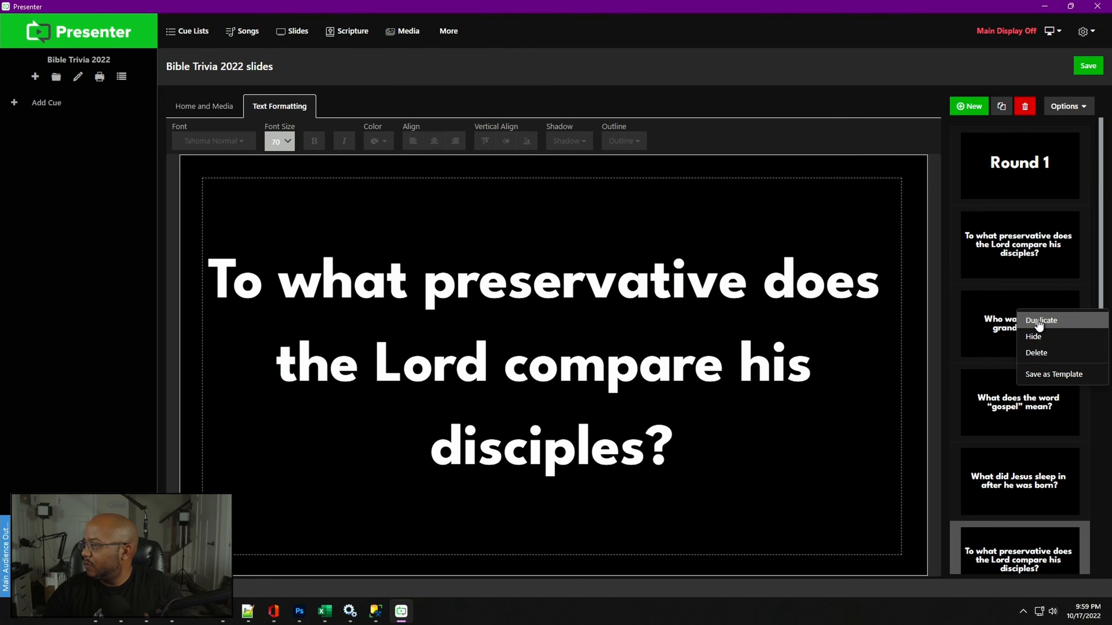
{"action": "left_click", "coordinate": [1037, 341]}
{"action": "right_click", "coordinate": [1019, 411]}
{"action": "left_click", "coordinate": [1030, 421]}
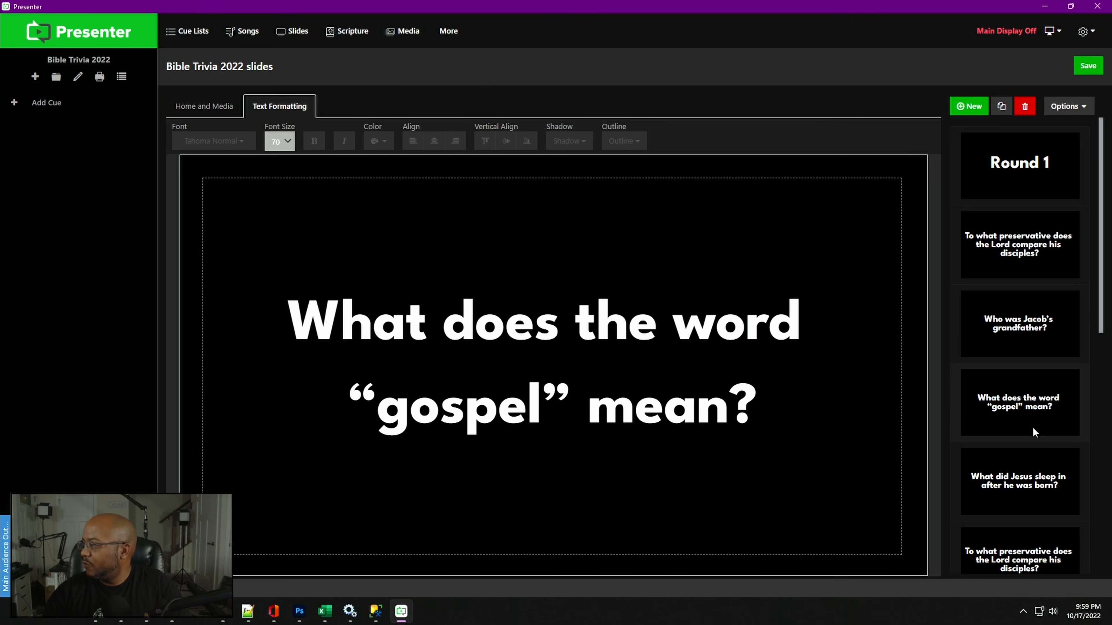
{"action": "right_click", "coordinate": [1022, 480]}
{"action": "left_click", "coordinate": [1025, 487]}
- Move the duplicated 'What did Jesus sleep in after he was born?' question slide to just before its answer slide
{"action": "scroll", "coordinate": [1024, 482], "scroll_direction": "down", "scroll_amount": 5}
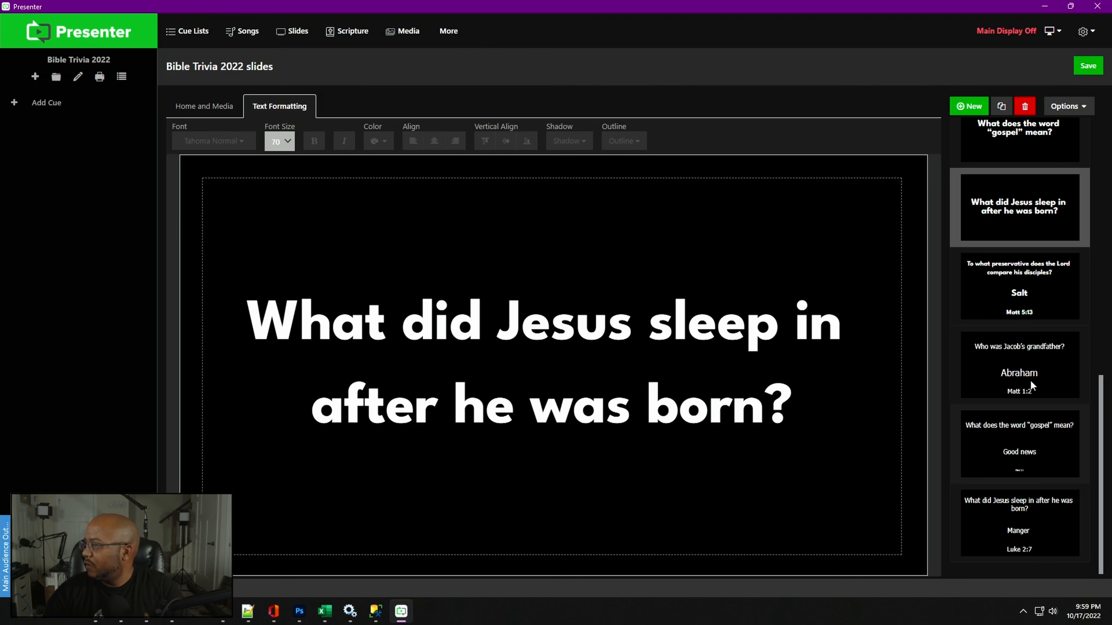
{"action": "left_click_drag", "start_coordinate": [1029, 210], "coordinate": [1034, 452]}
{"action": "scroll", "coordinate": [1034, 452], "scroll_direction": "down", "scroll_amount": 2}
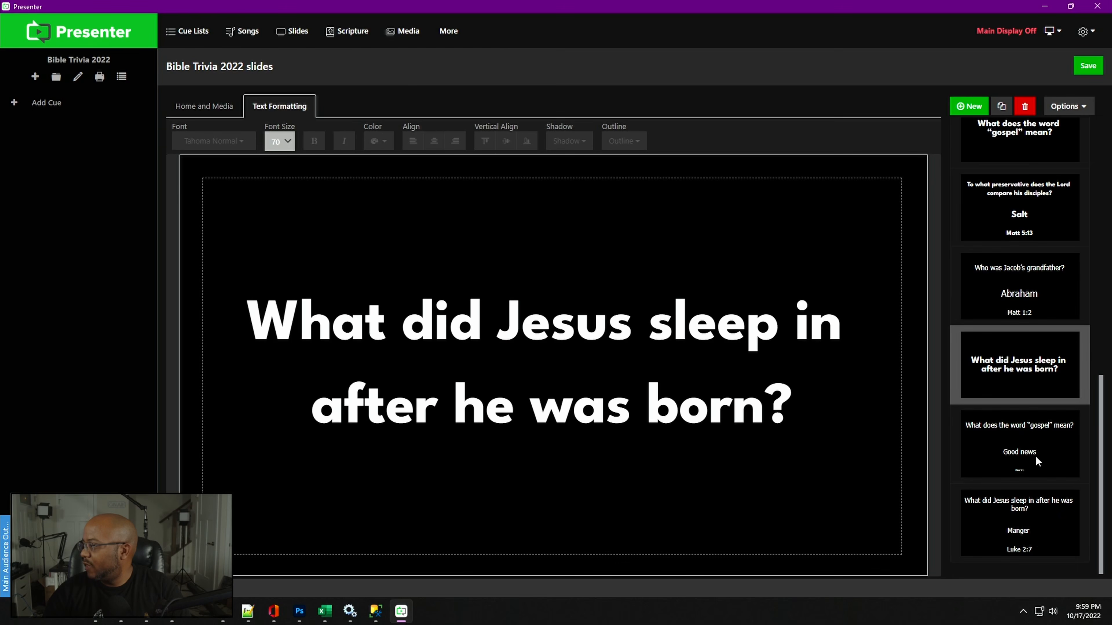
{"action": "left_click_drag", "start_coordinate": [1020, 408], "coordinate": [1027, 507]}
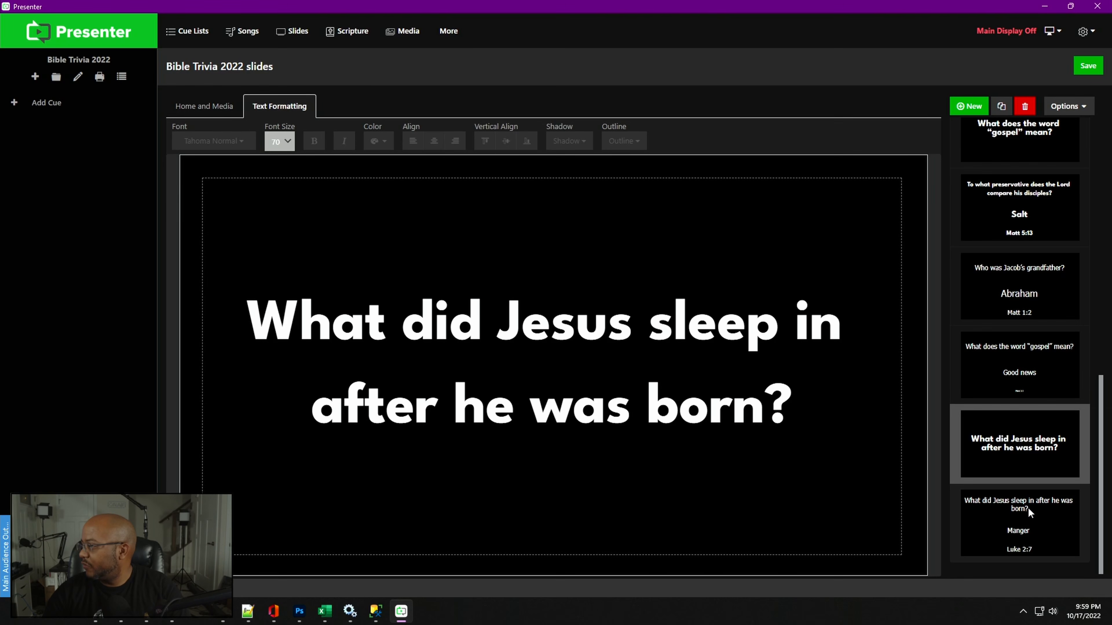
{"action": "scroll", "coordinate": [1031, 508], "scroll_direction": "up", "scroll_amount": 2}
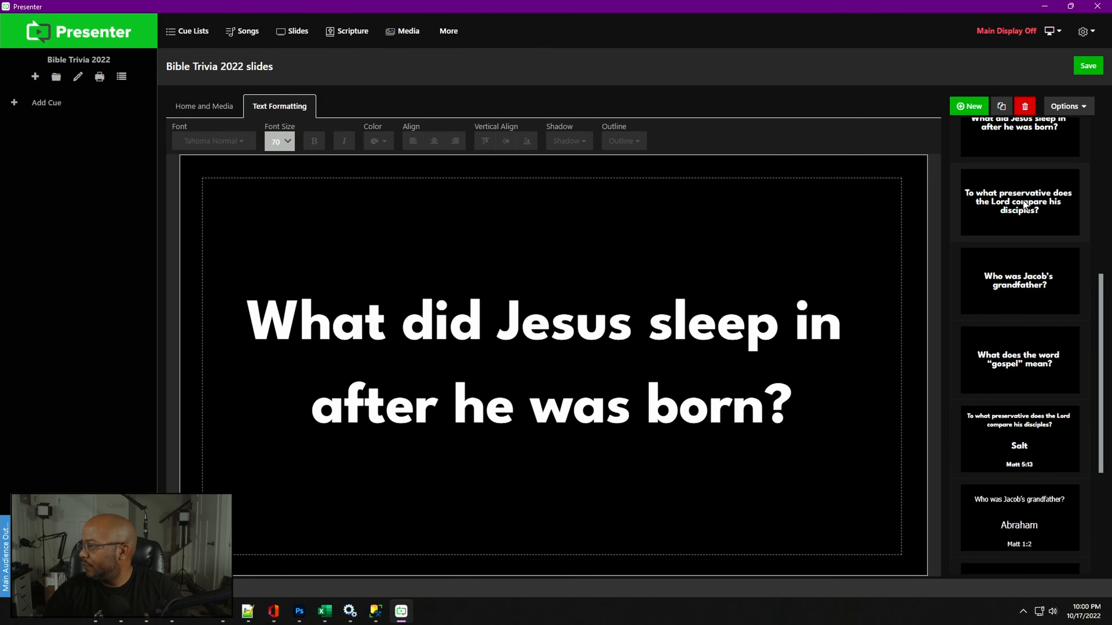
- Move the duplicated preservative and Jacob's grandfather question slides to just before their answer slides
{"action": "left_click_drag", "start_coordinate": [1024, 205], "coordinate": [1012, 344]}
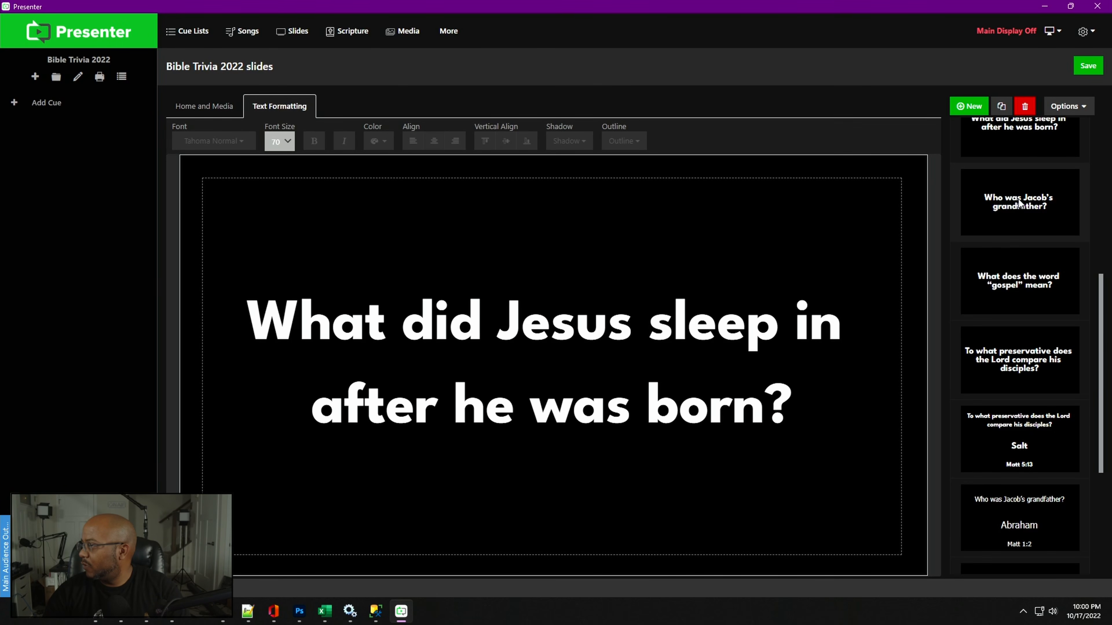
{"action": "left_click_drag", "start_coordinate": [1019, 203], "coordinate": [1018, 437]}
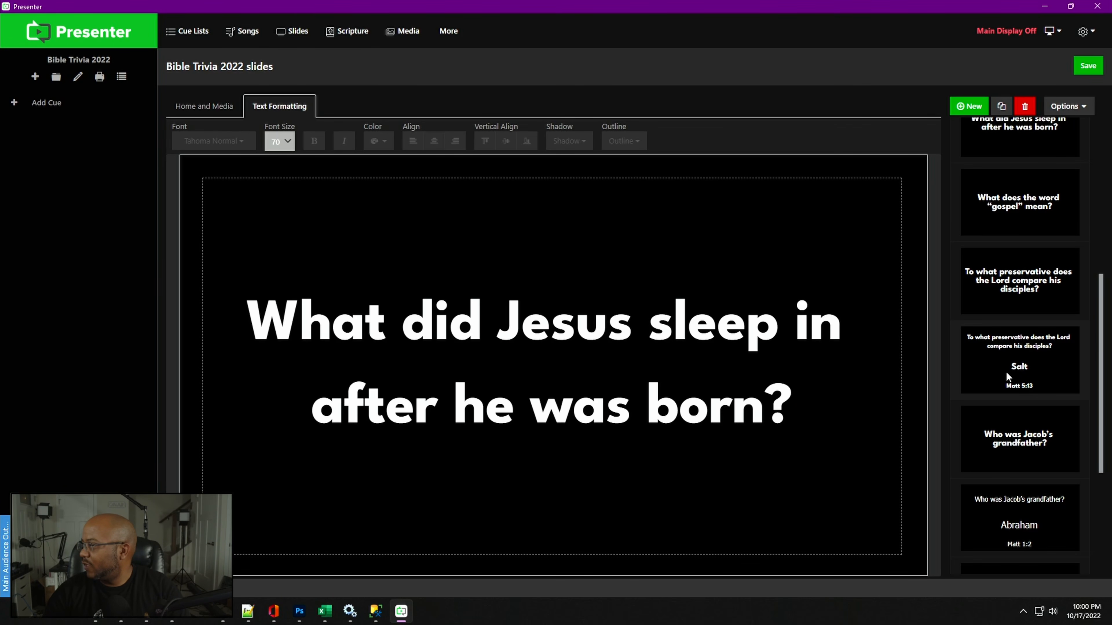
- Move the duplicated "gospel" question slide before its answer slide and review the slide order from the top
{"action": "scroll", "coordinate": [1040, 407], "scroll_direction": "up", "scroll_amount": 4}
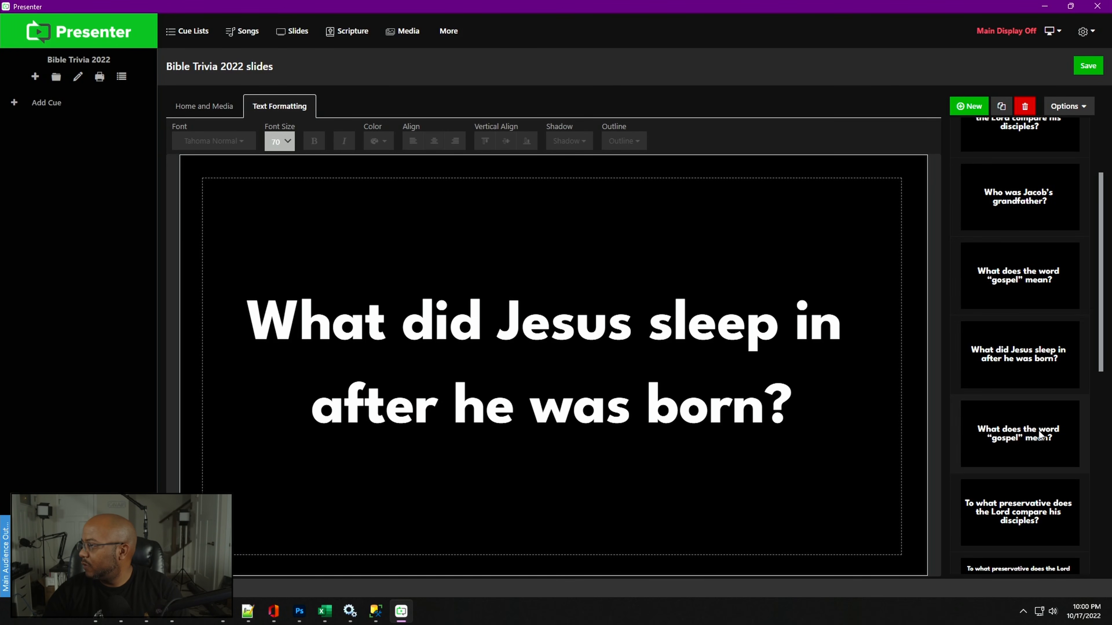
{"action": "left_click_drag", "start_coordinate": [1040, 435], "coordinate": [1014, 441]}
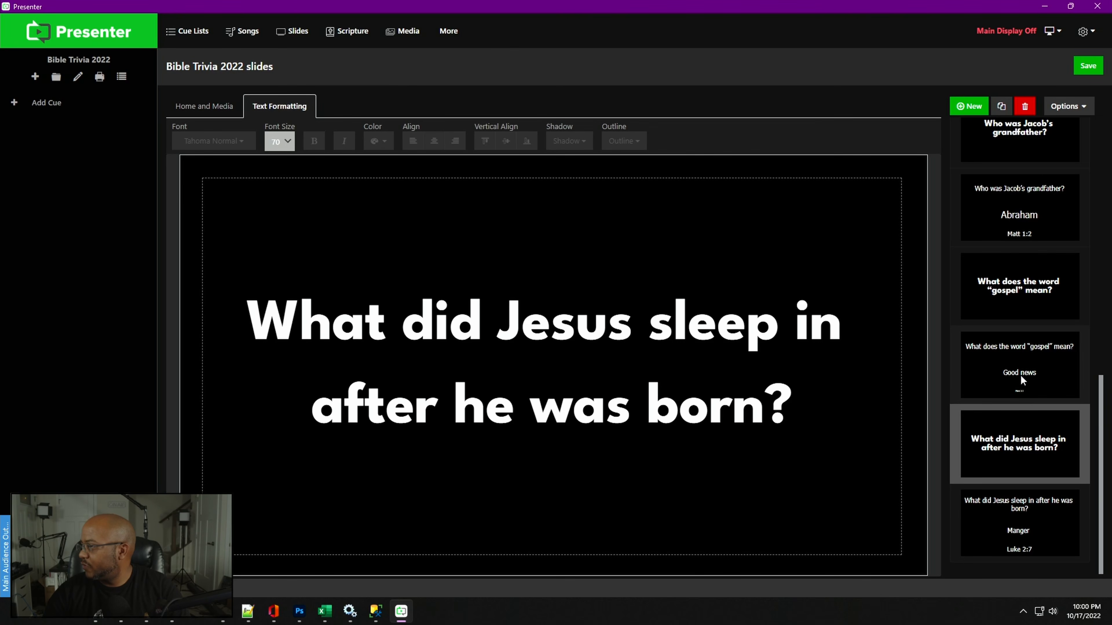
{"action": "scroll", "coordinate": [1022, 314], "scroll_direction": "up", "scroll_amount": 4}
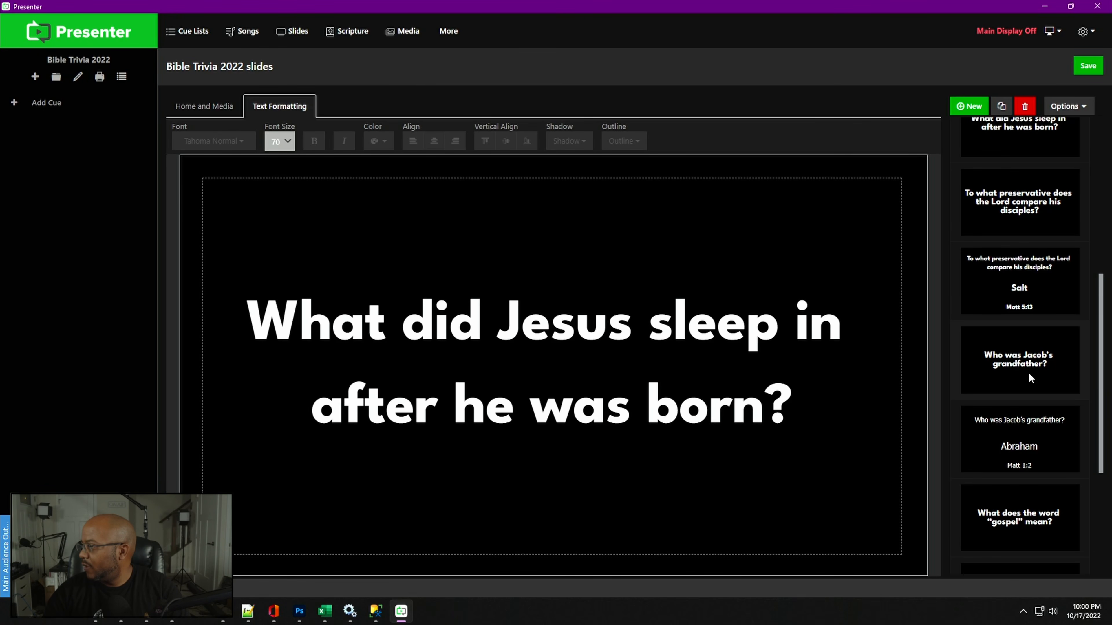
{"action": "scroll", "coordinate": [1005, 474], "scroll_direction": "up", "scroll_amount": 4}
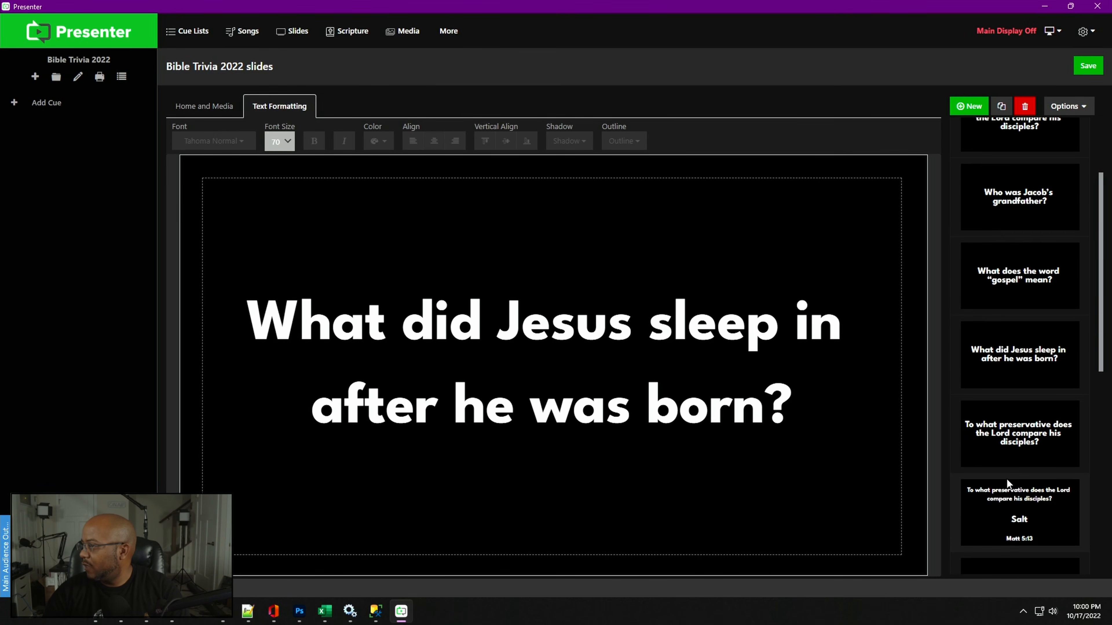
{"action": "scroll", "coordinate": [1005, 473], "scroll_direction": "up", "scroll_amount": 3}
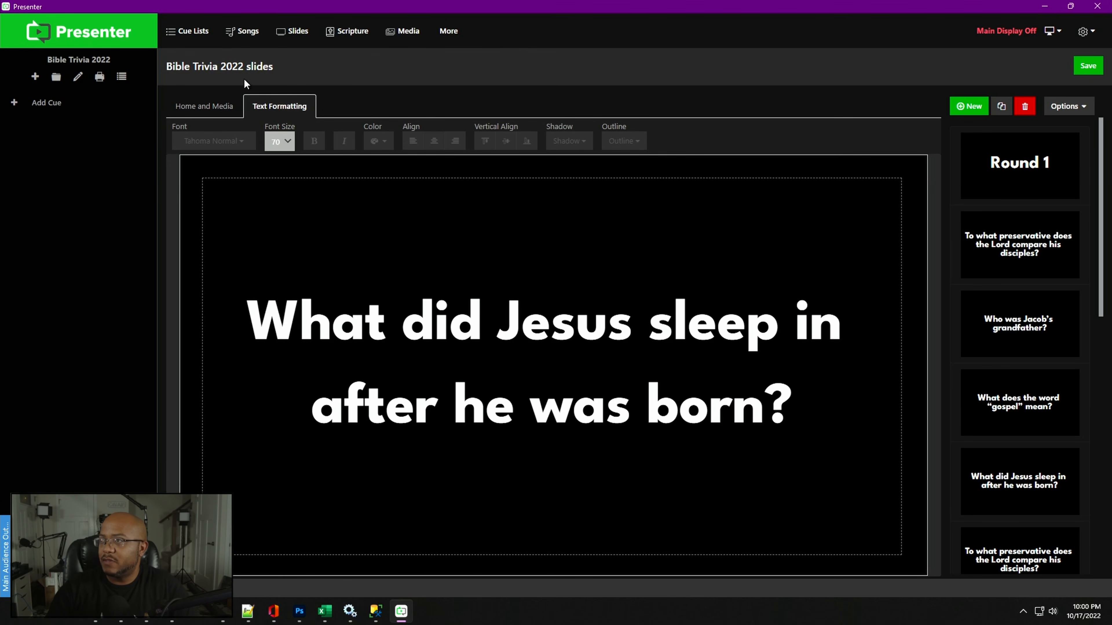
- Rename the presentation to 'Bible Trivia 2022 Round 1' and save it
{"action": "left_click", "coordinate": [253, 75]}
{"action": "left_click_drag", "start_coordinate": [253, 75], "coordinate": [216, 73]}
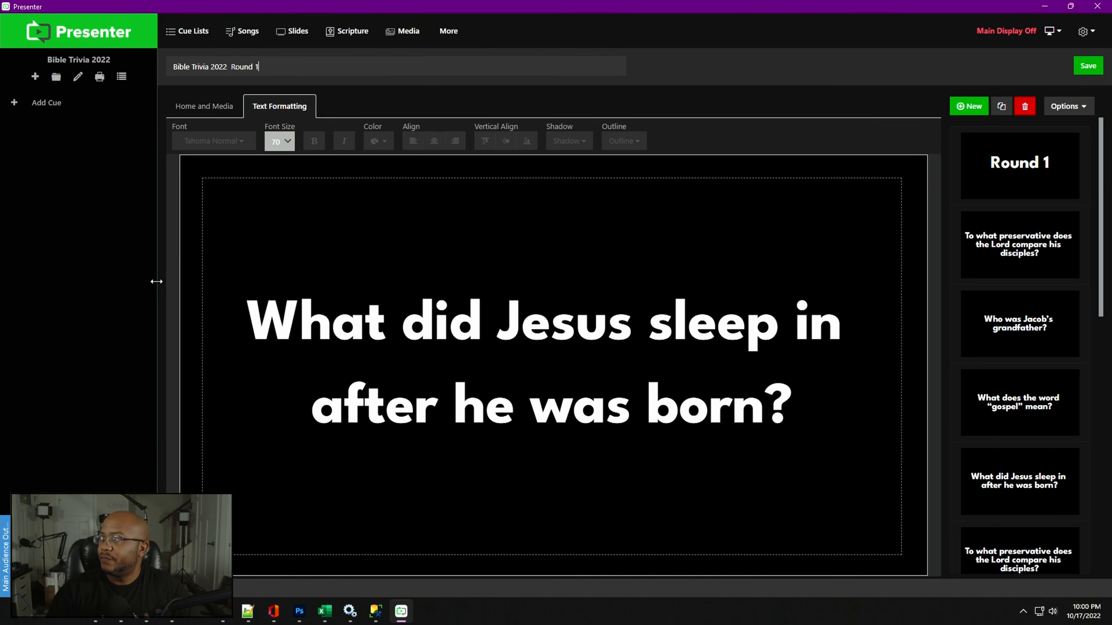
{"action": "left_click", "coordinate": [1087, 66]}
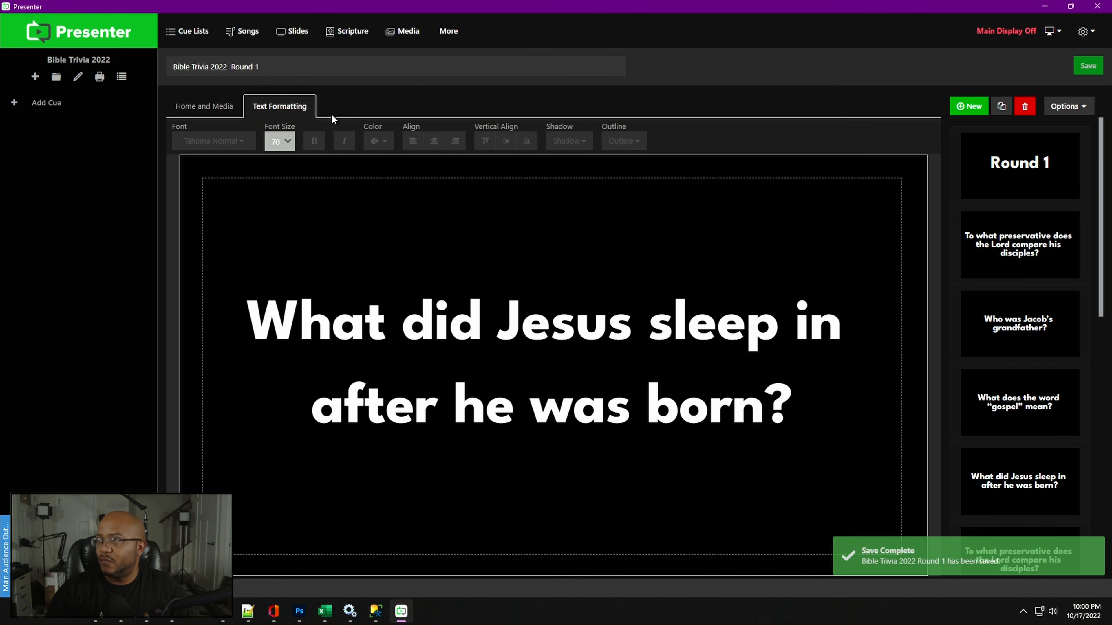
- Add a new cue with the PARTICLES_RED_BG.mov video as its background
{"action": "left_click", "coordinate": [46, 103]}
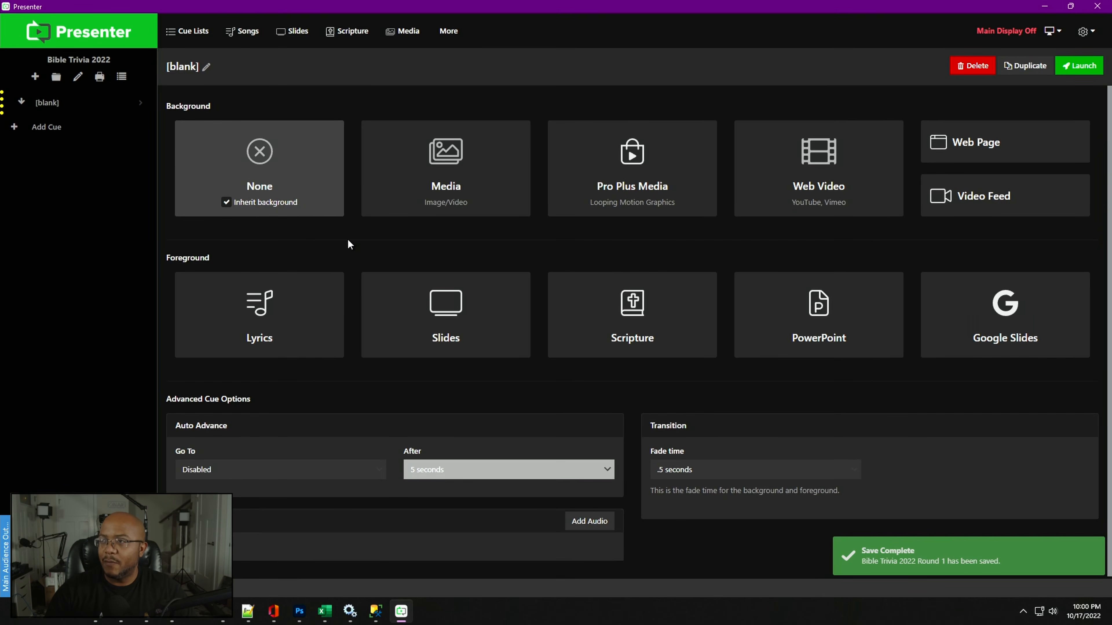
{"action": "left_click", "coordinate": [432, 165]}
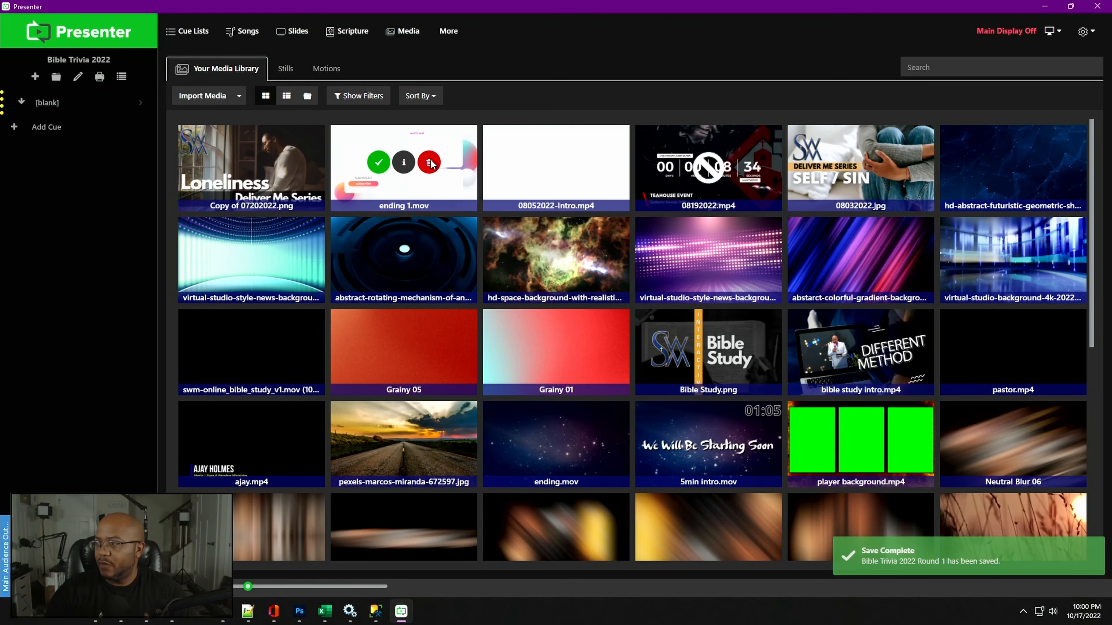
{"action": "scroll", "coordinate": [503, 339], "scroll_direction": "down", "scroll_amount": 3}
{"action": "scroll", "coordinate": [504, 339], "scroll_direction": "down", "scroll_amount": 10}
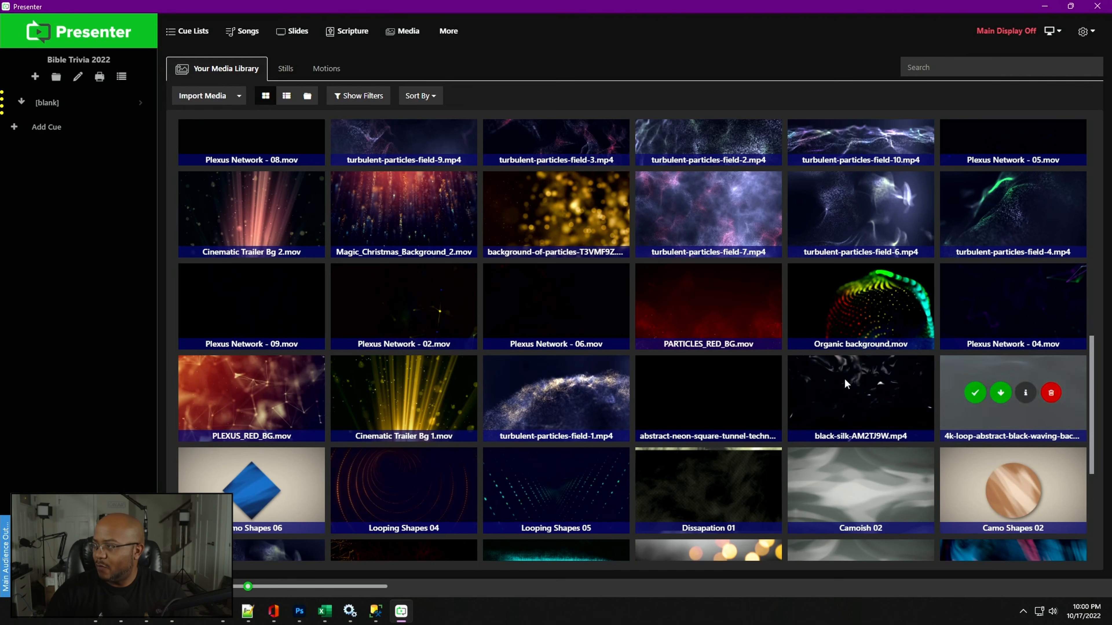
{"action": "mouse_move", "coordinate": [715, 320]}
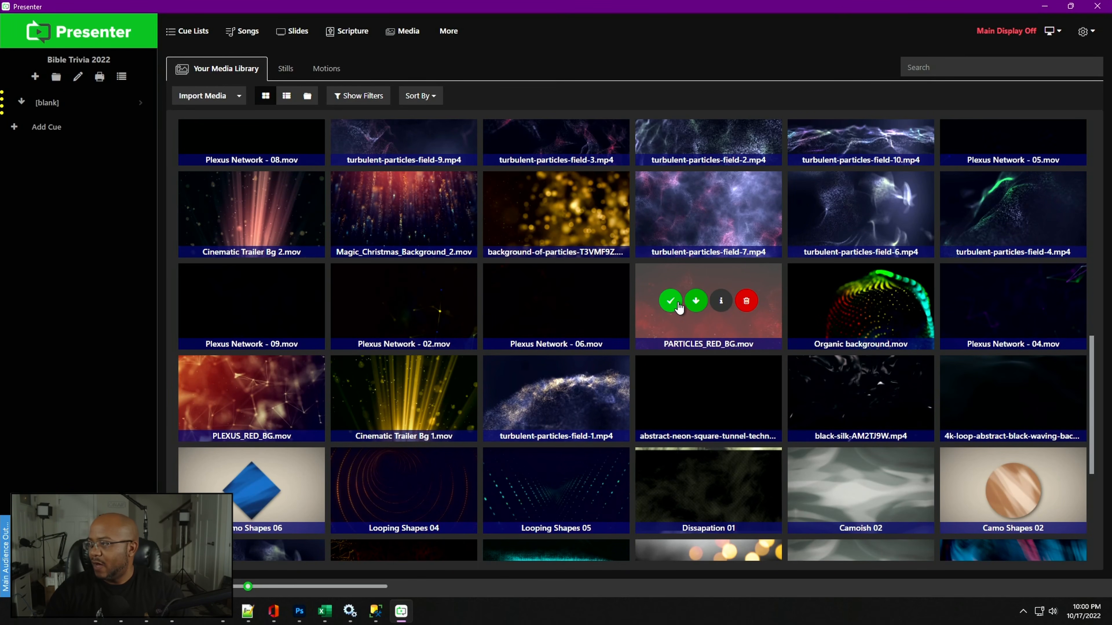
{"action": "left_click", "coordinate": [696, 300]}
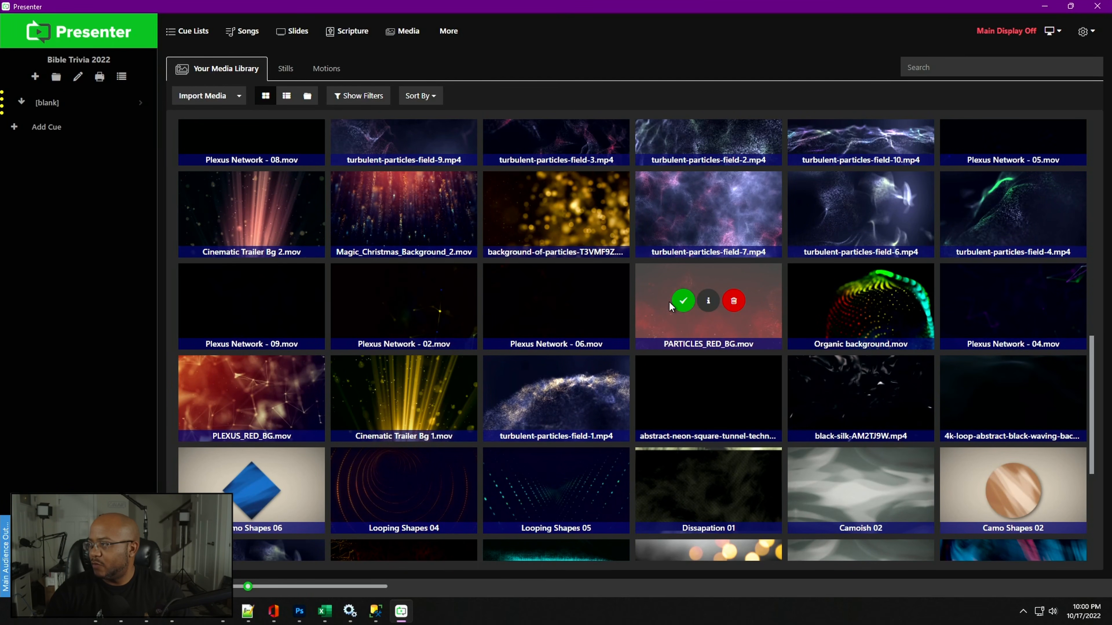
{"action": "left_click", "coordinate": [682, 301]}
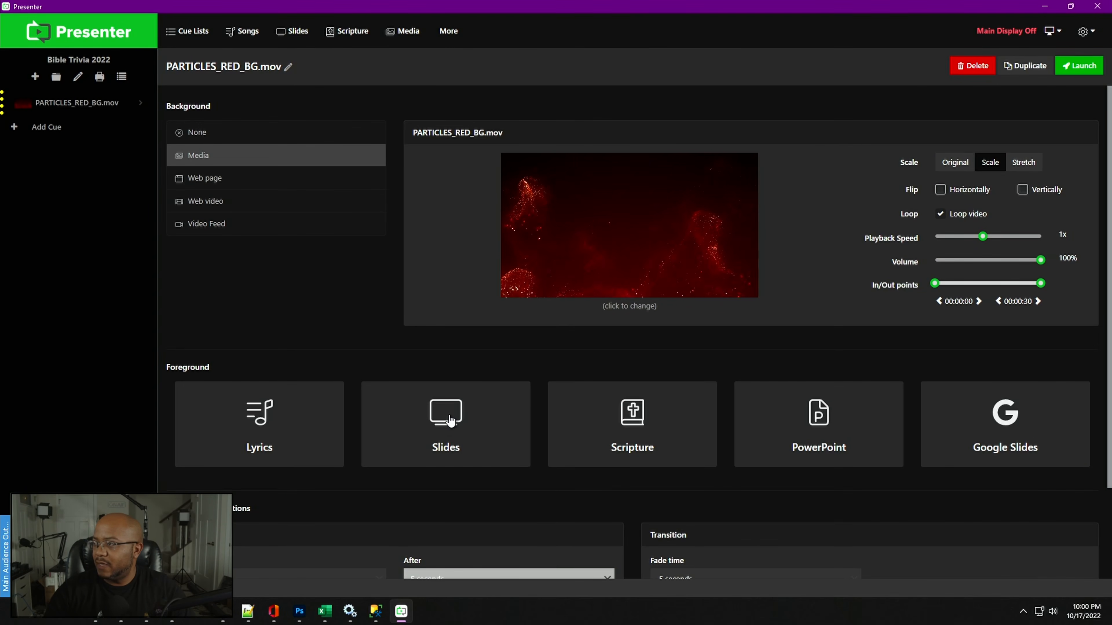
- Set the cue's foreground to the Bible Trivia 2022 Round 1 slides, launch the cue and show its first slide
{"action": "left_click", "coordinate": [451, 420]}
{"action": "left_click", "coordinate": [519, 452]}
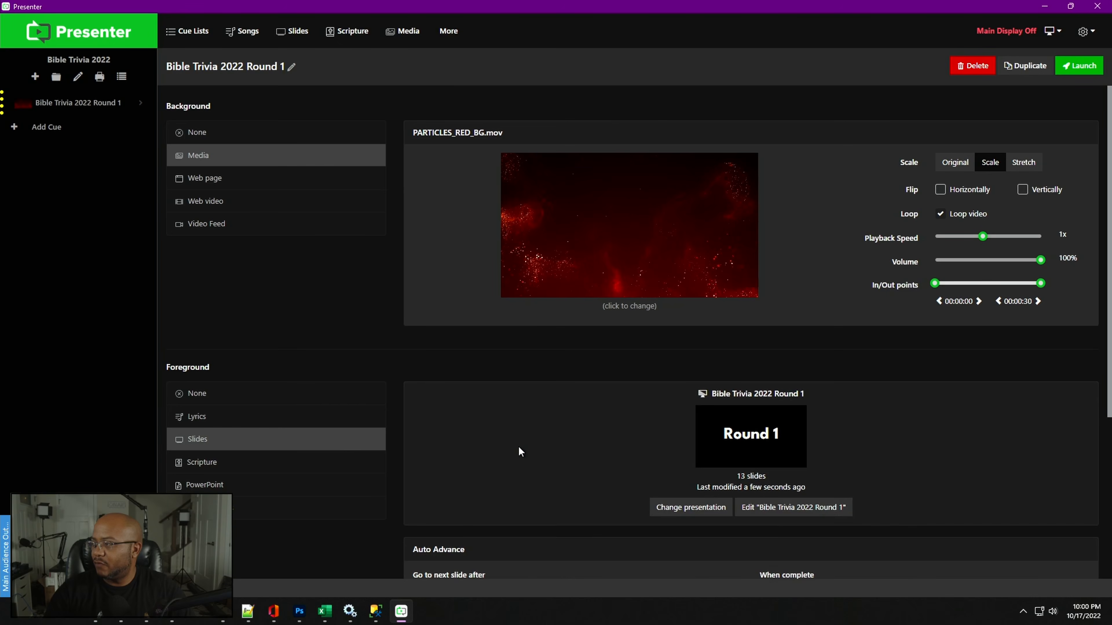
{"action": "left_click", "coordinate": [1077, 67]}
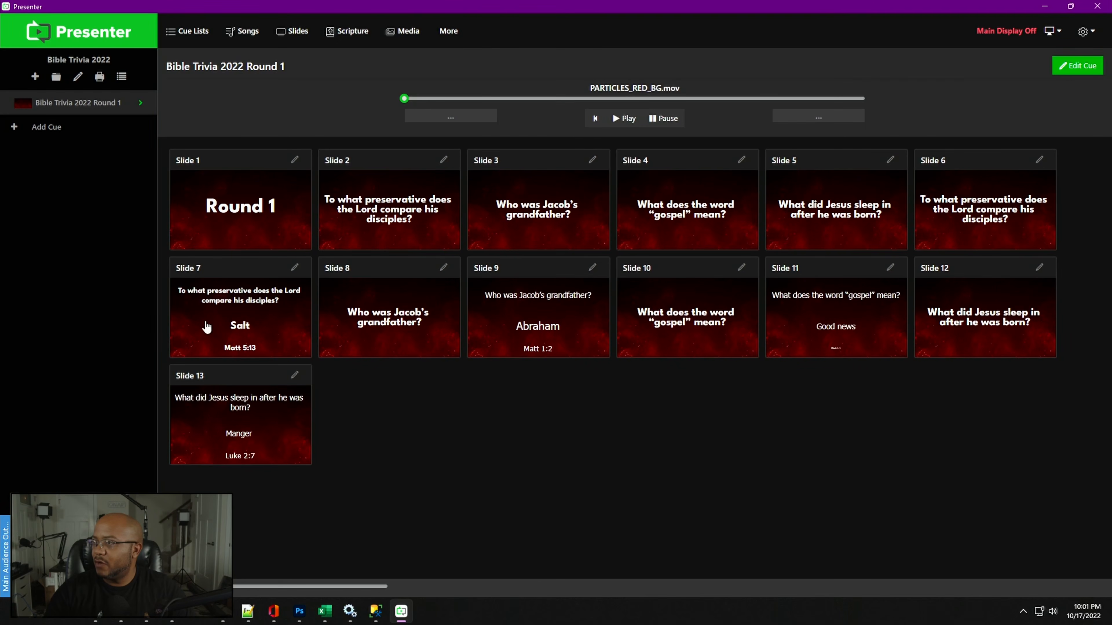
{"action": "left_click", "coordinate": [262, 215]}
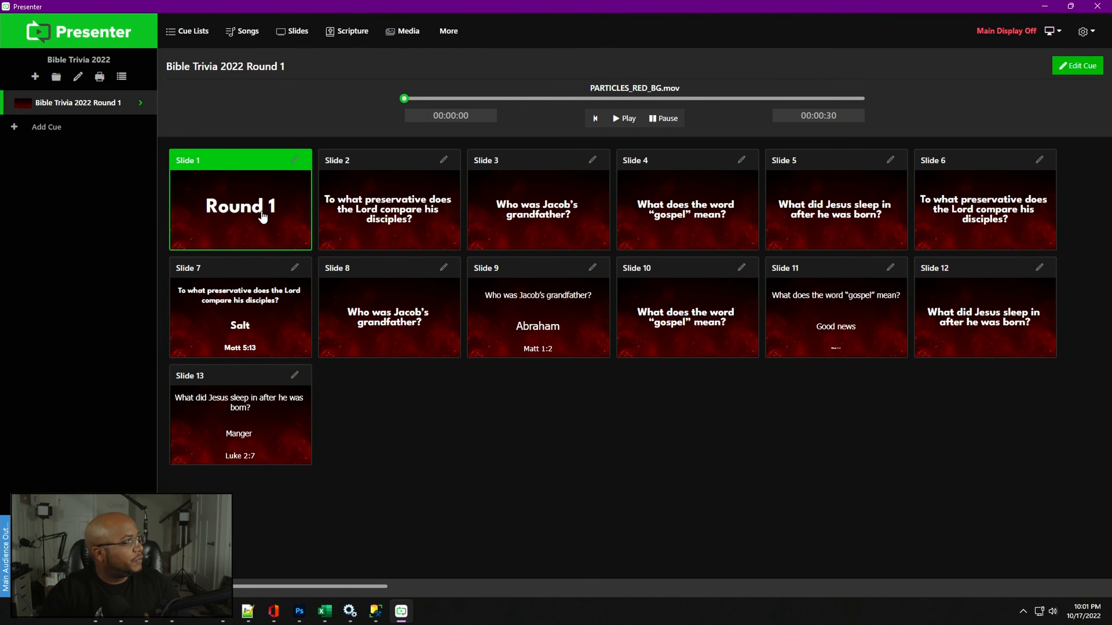
- Assign the Main Audience Output screen to Display 3 and save the screen configuration
{"action": "left_click", "coordinate": [1051, 31]}
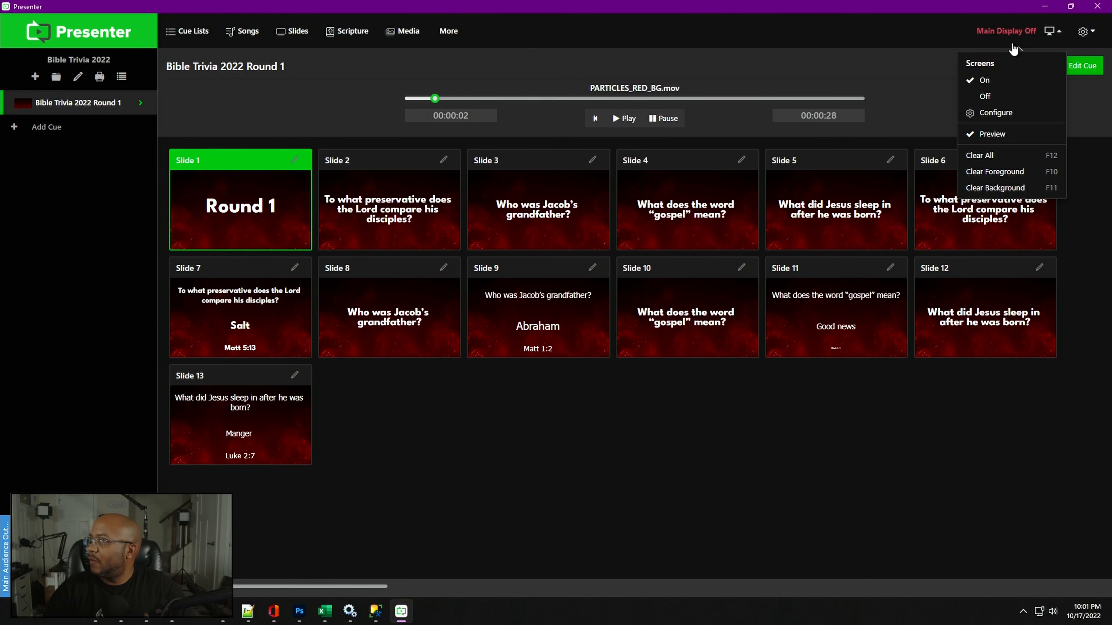
{"action": "left_click", "coordinate": [1006, 114]}
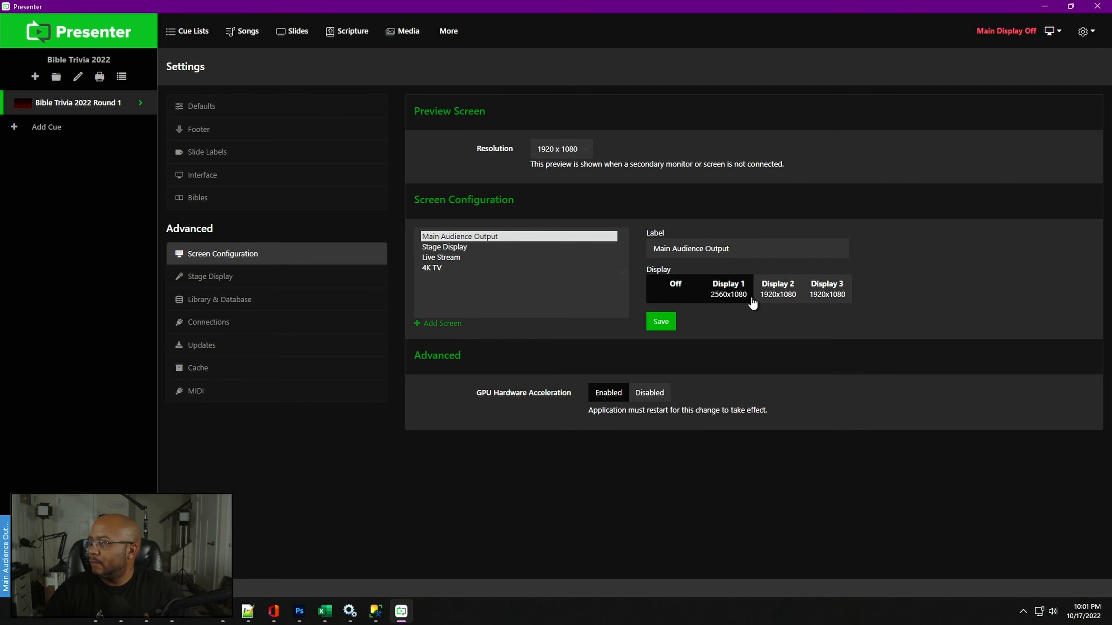
{"action": "left_click", "coordinate": [825, 296]}
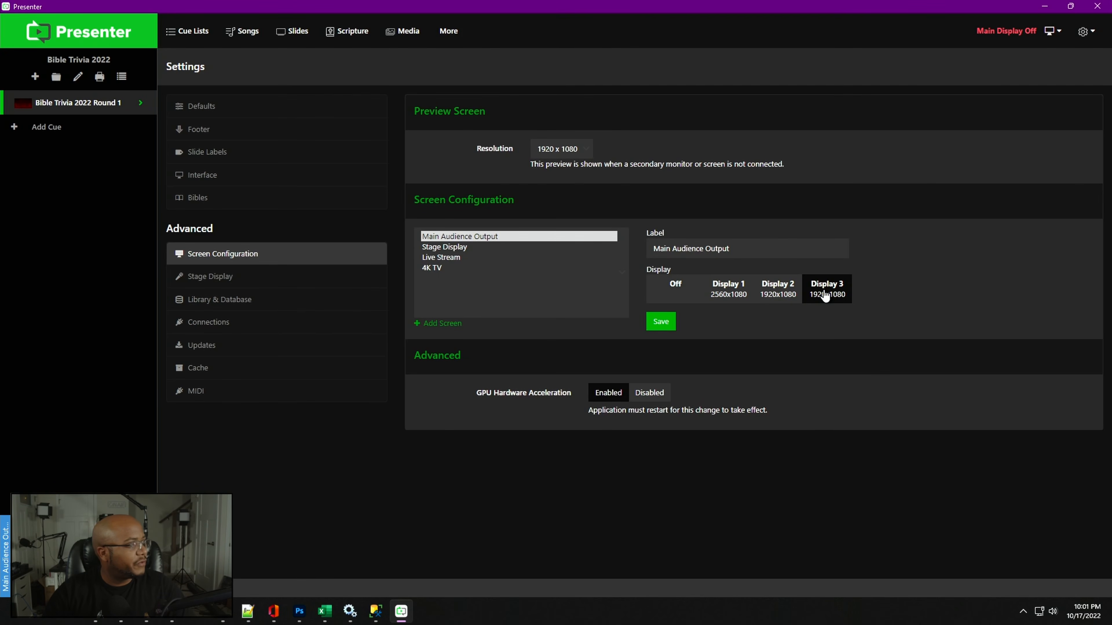
{"action": "left_click", "coordinate": [661, 323]}
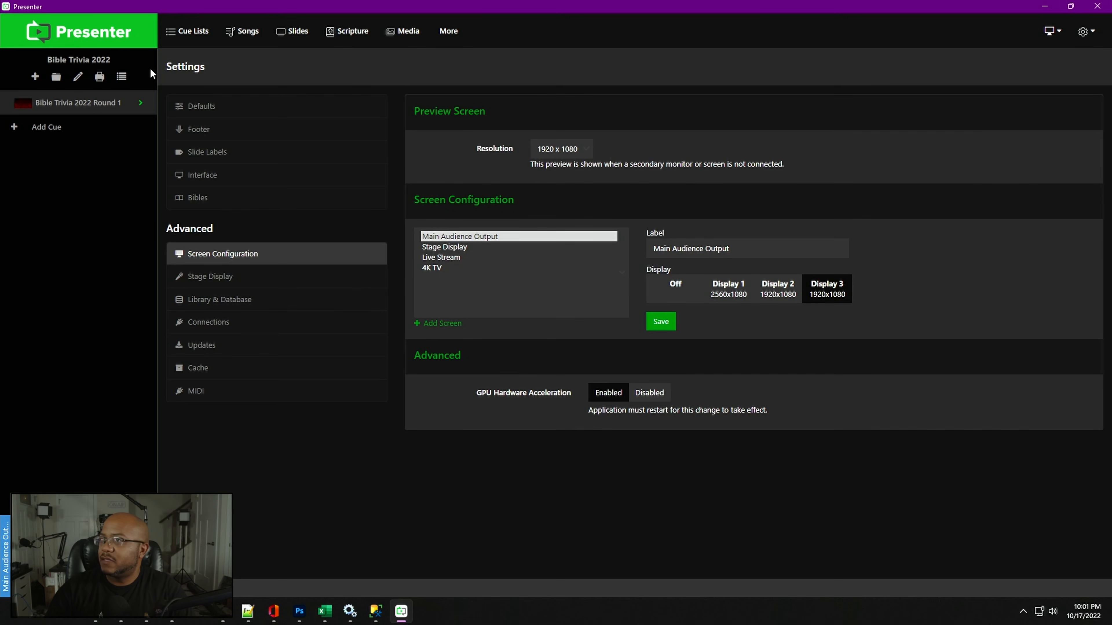
- Open the cue for editing and set its slides to auto-advance after 20 seconds
{"action": "left_click", "coordinate": [84, 103]}
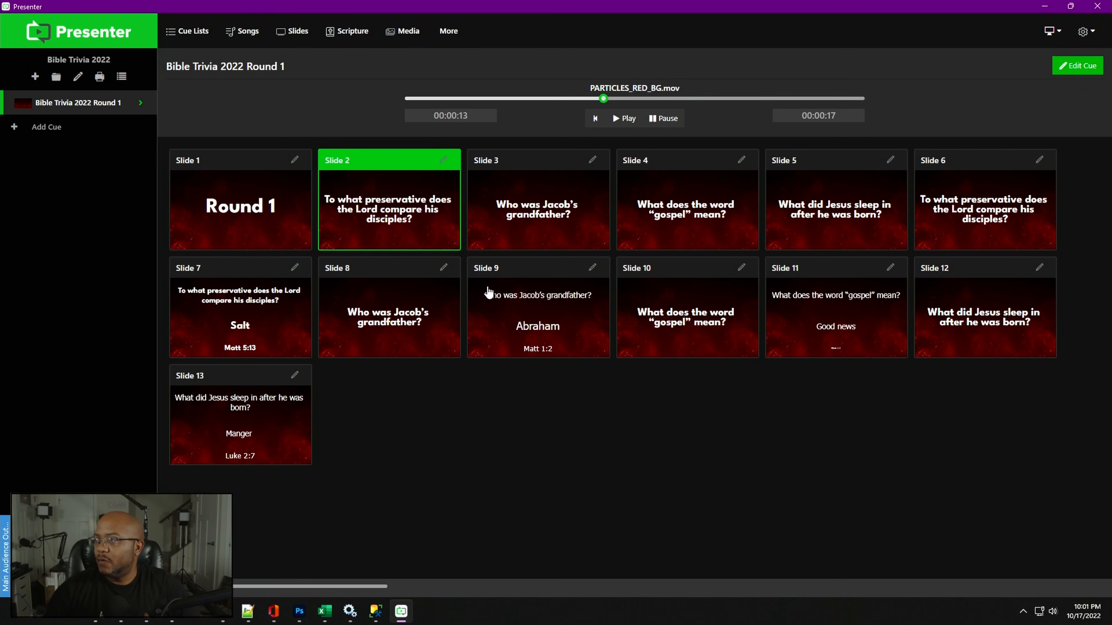
{"action": "left_click", "coordinate": [1077, 66]}
{"action": "scroll", "coordinate": [583, 455], "scroll_direction": "down", "scroll_amount": 5}
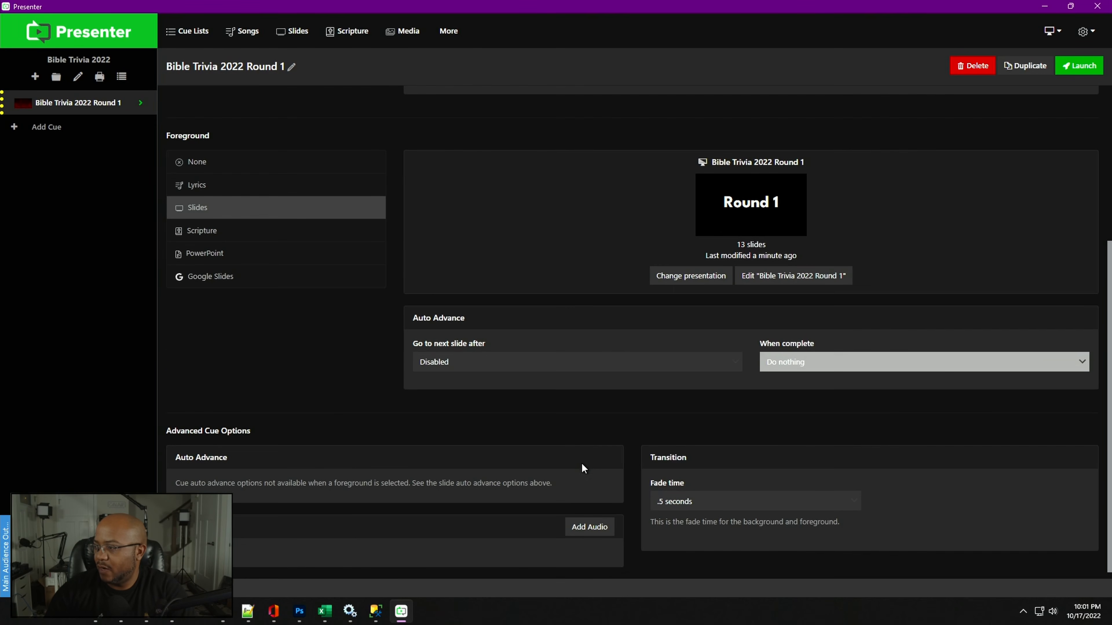
{"action": "left_click", "coordinate": [479, 359]}
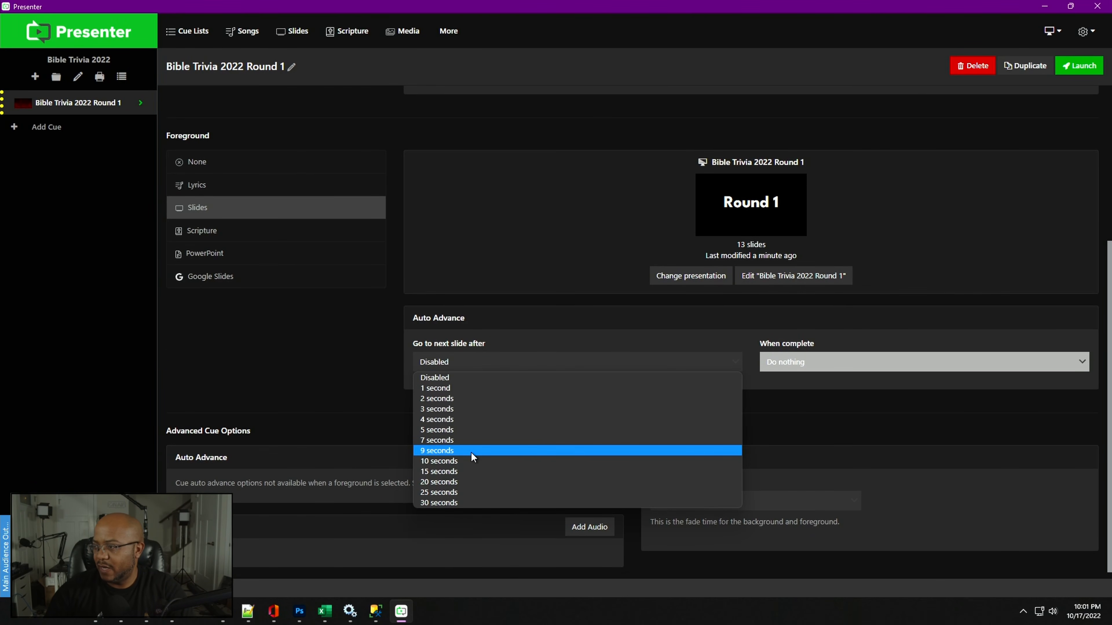
{"action": "left_click", "coordinate": [466, 482]}
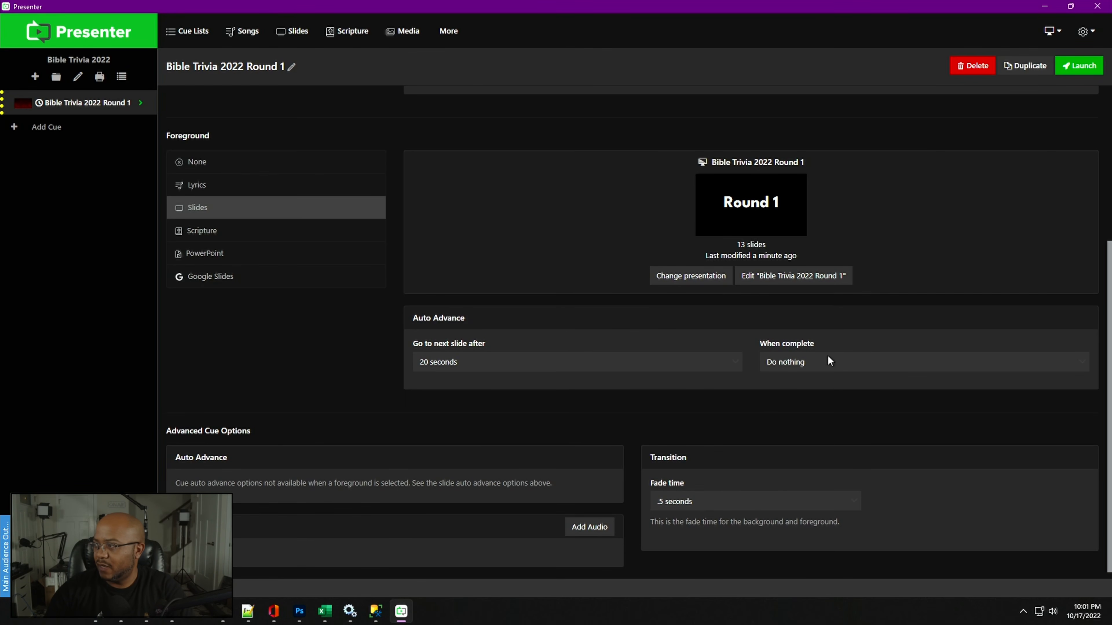
- Switch slide auto-advance to Disabled and back to 20 seconds
{"action": "left_click", "coordinate": [445, 363]}
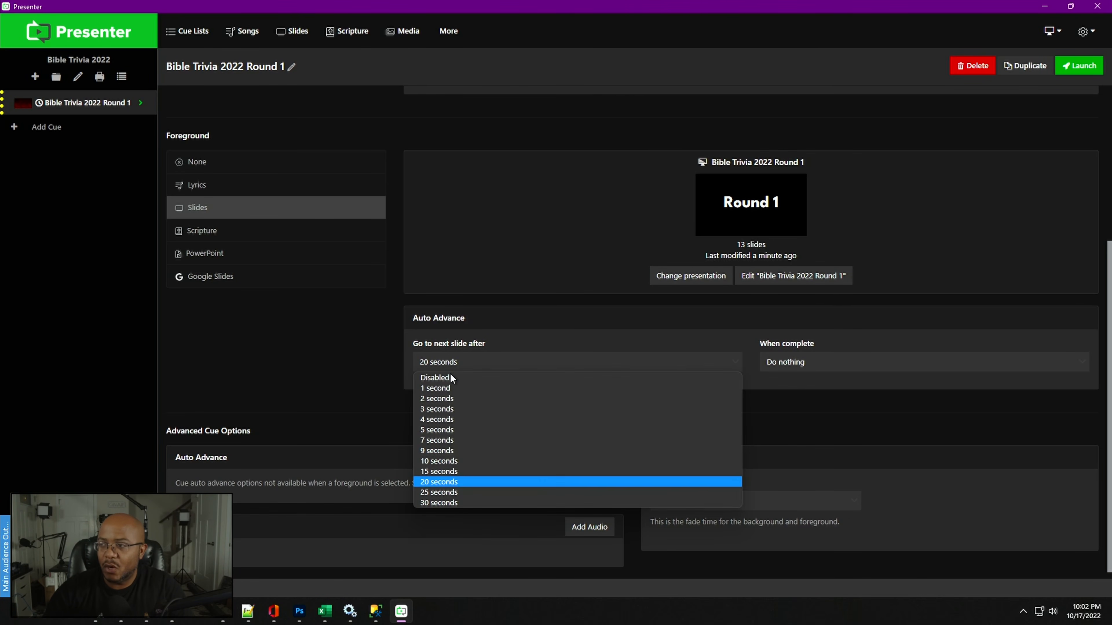
{"action": "left_click", "coordinate": [448, 377]}
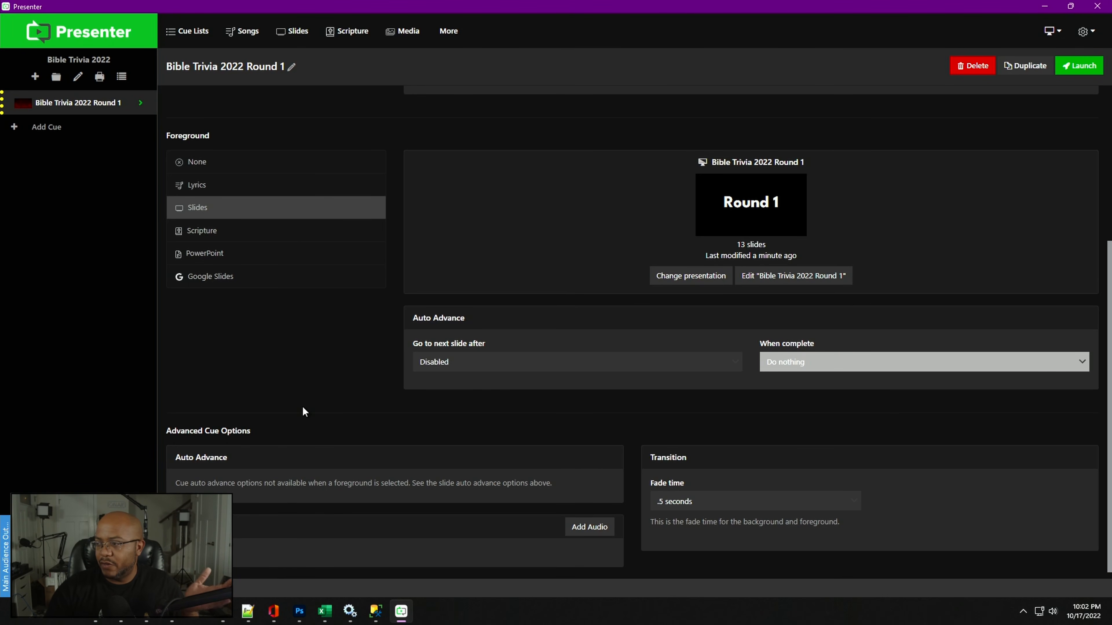
{"action": "left_click", "coordinate": [512, 362]}
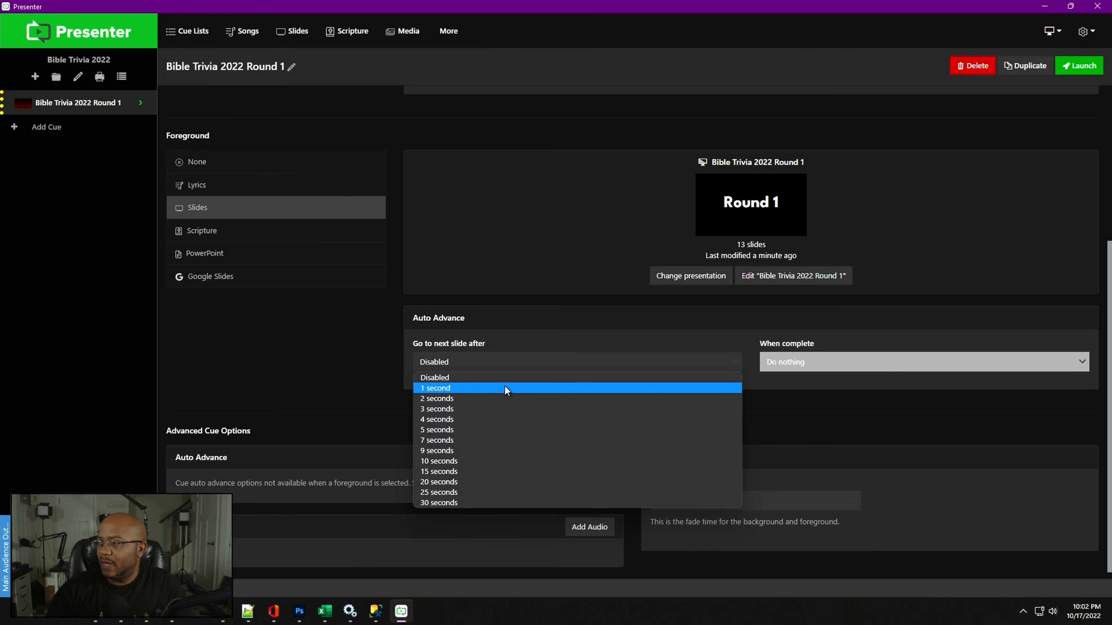
{"action": "left_click", "coordinate": [478, 481]}
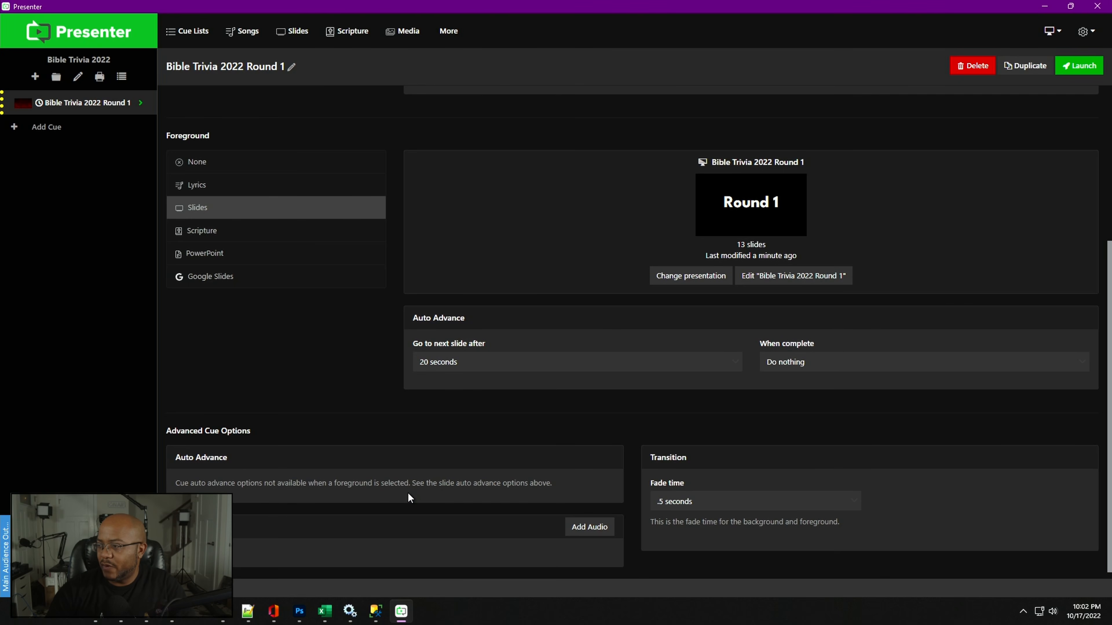
- Set slide auto-advance back to Disabled
{"action": "left_click", "coordinate": [458, 370]}
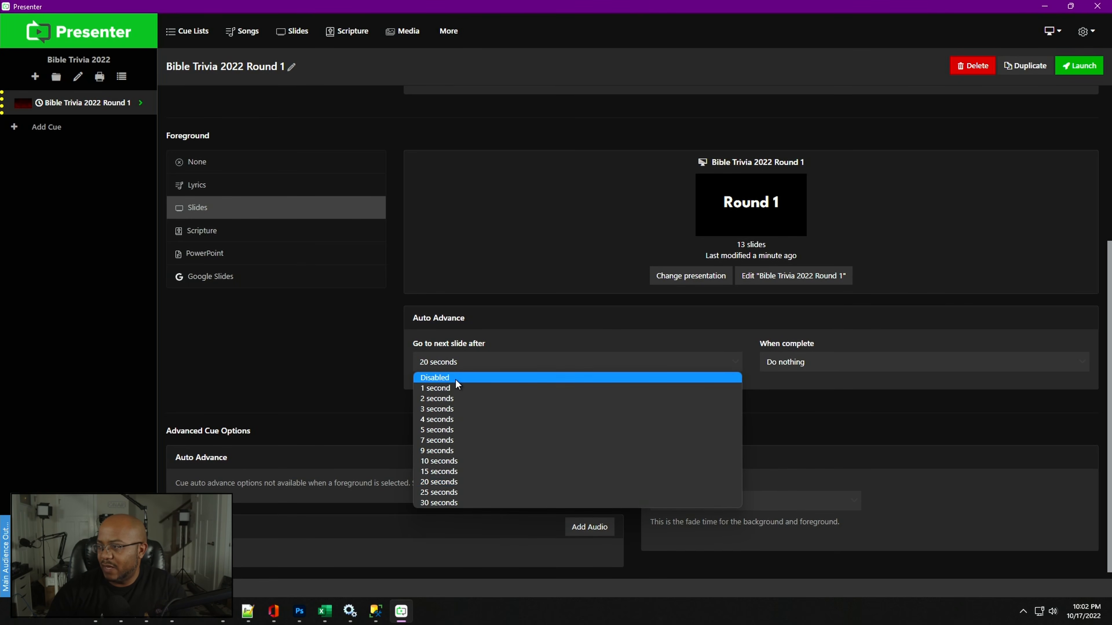
{"action": "left_click", "coordinate": [455, 378]}
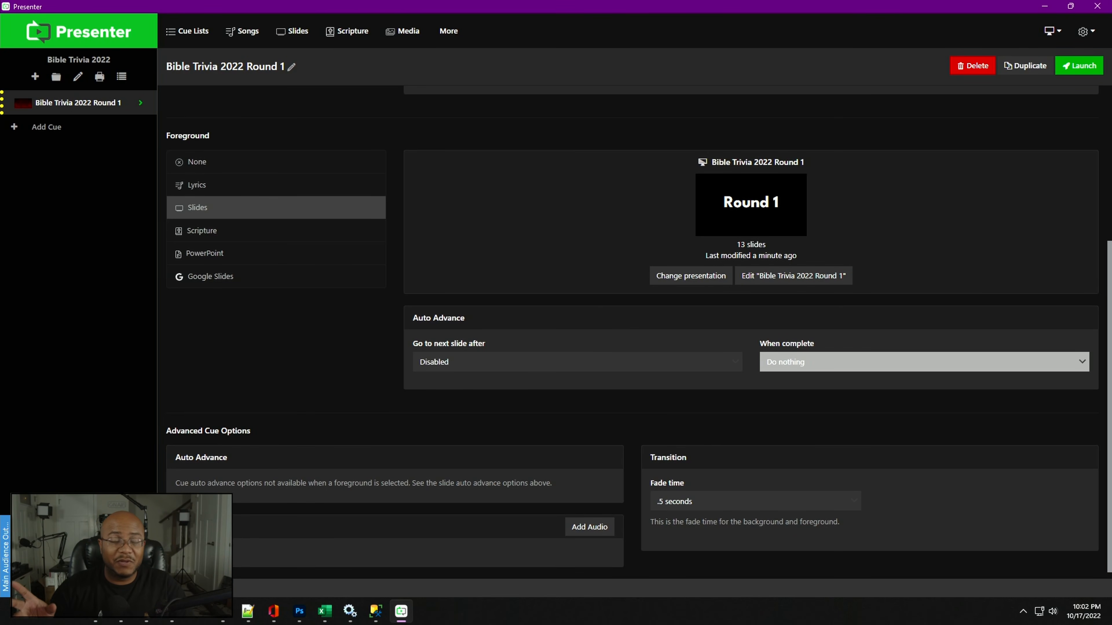
- Create a new slide presentation using the Title template
{"action": "key", "text": "alt+Tab"}
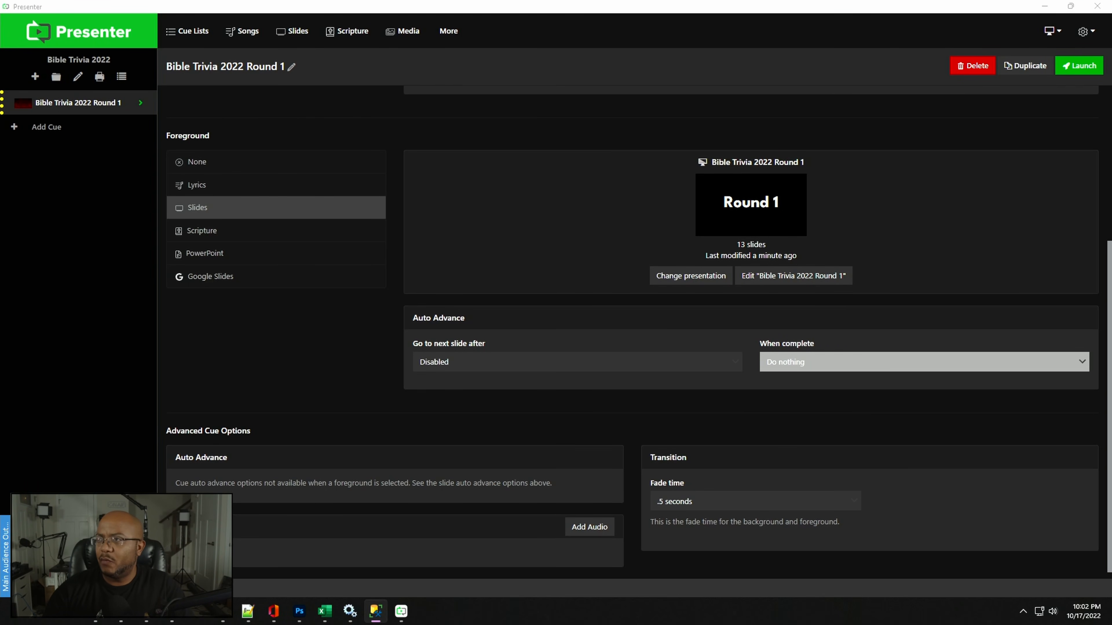
{"action": "left_click", "coordinate": [300, 32]}
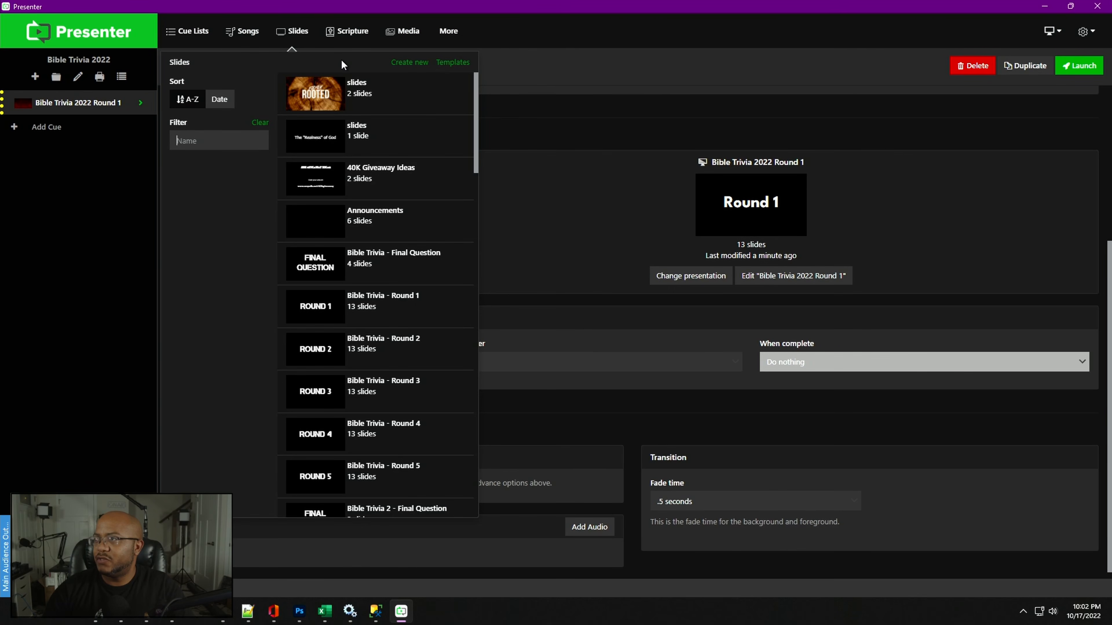
{"action": "left_click", "coordinate": [419, 63]}
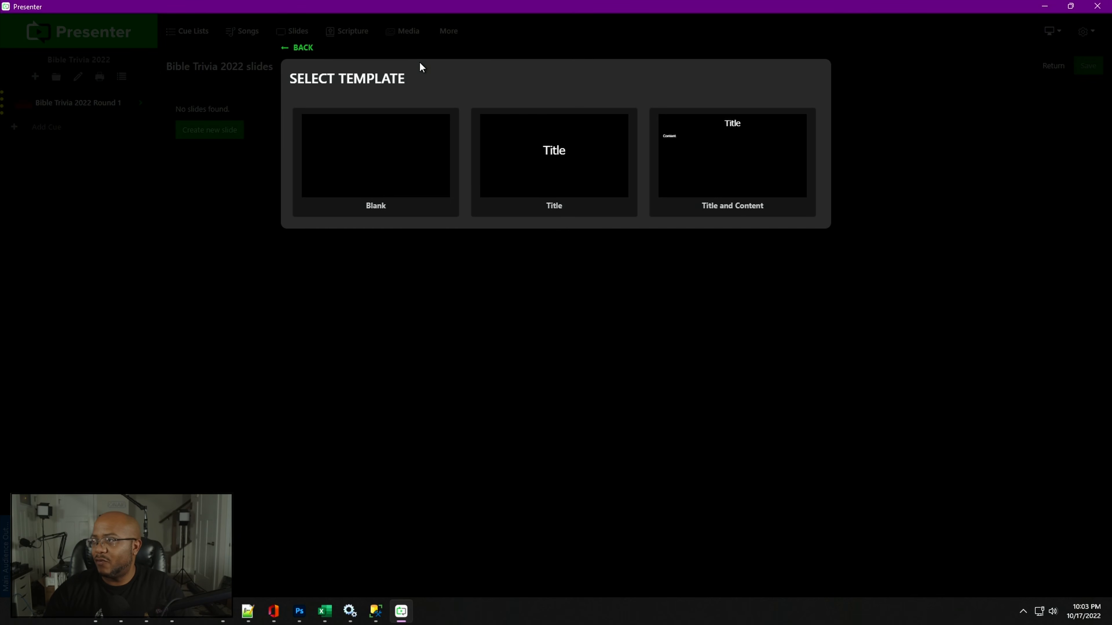
{"action": "left_click", "coordinate": [536, 162]}
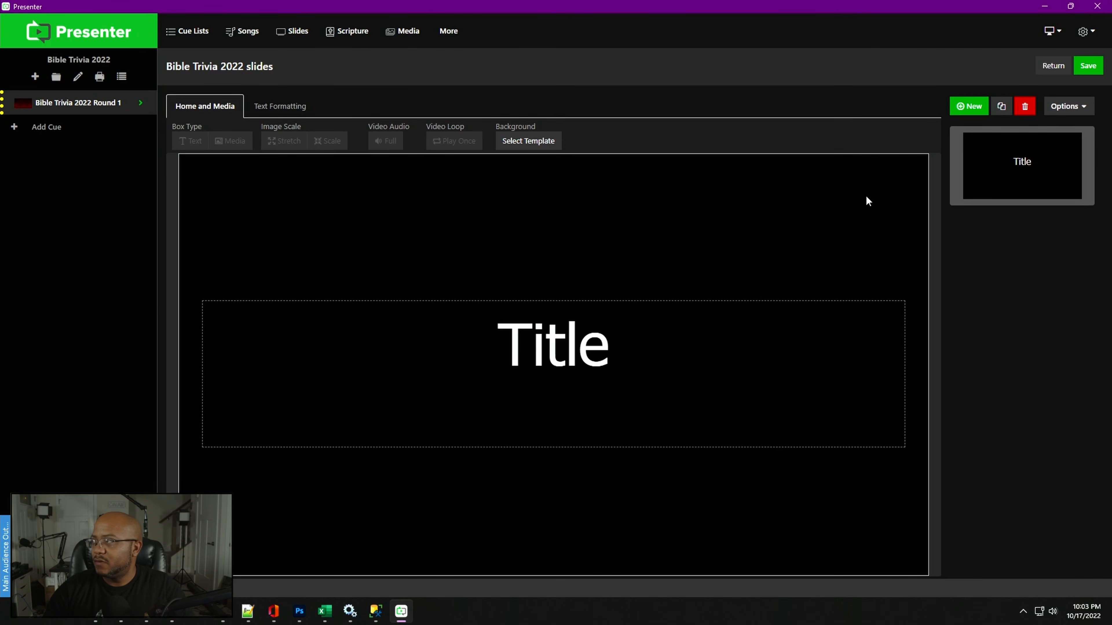
- Duplicate the Bible Trivia 2022 Round 1 presentation as "Bible Trivia 2022 Round 4", saving the open slides when prompted
{"action": "left_click", "coordinate": [303, 34]}
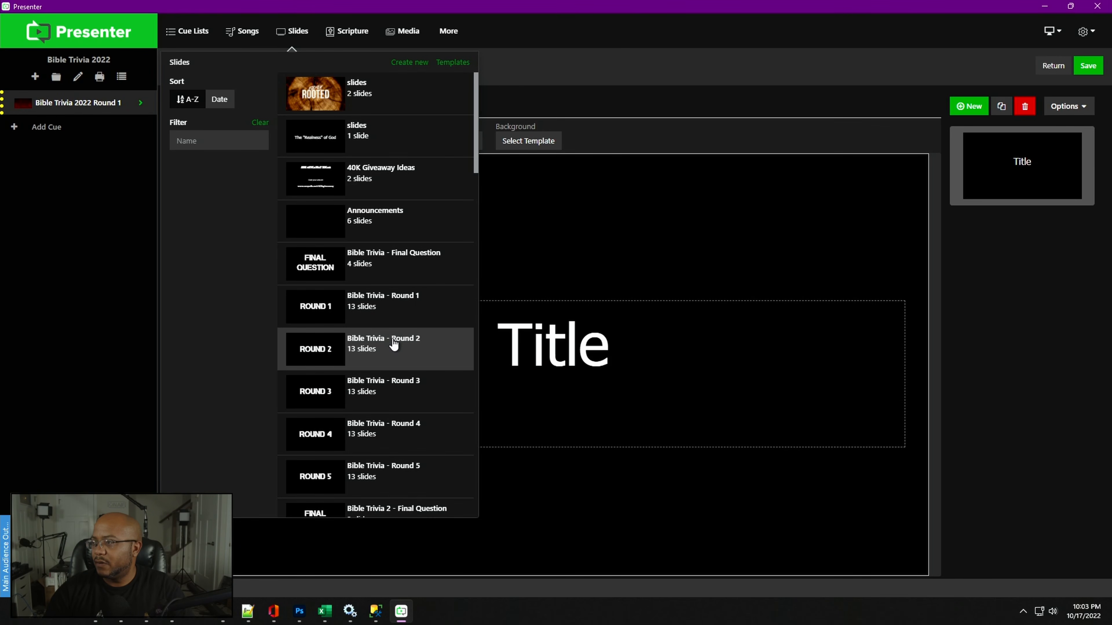
{"action": "scroll", "coordinate": [398, 386], "scroll_direction": "down", "scroll_amount": 9}
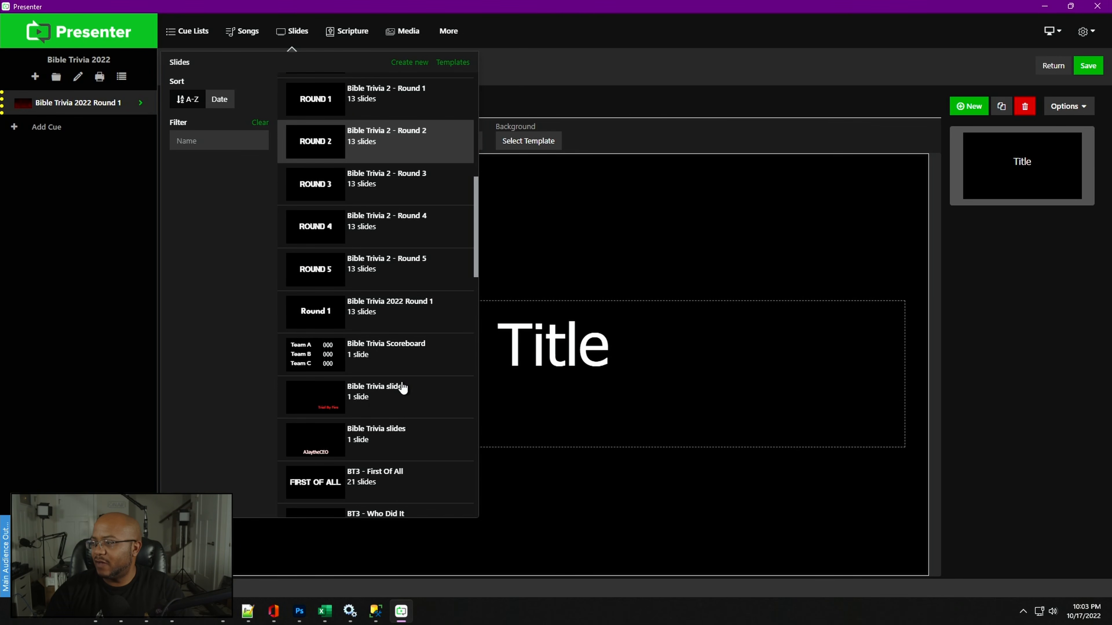
{"action": "scroll", "coordinate": [415, 429], "scroll_direction": "down", "scroll_amount": 5}
{"action": "scroll", "coordinate": [416, 428], "scroll_direction": "up", "scroll_amount": 15}
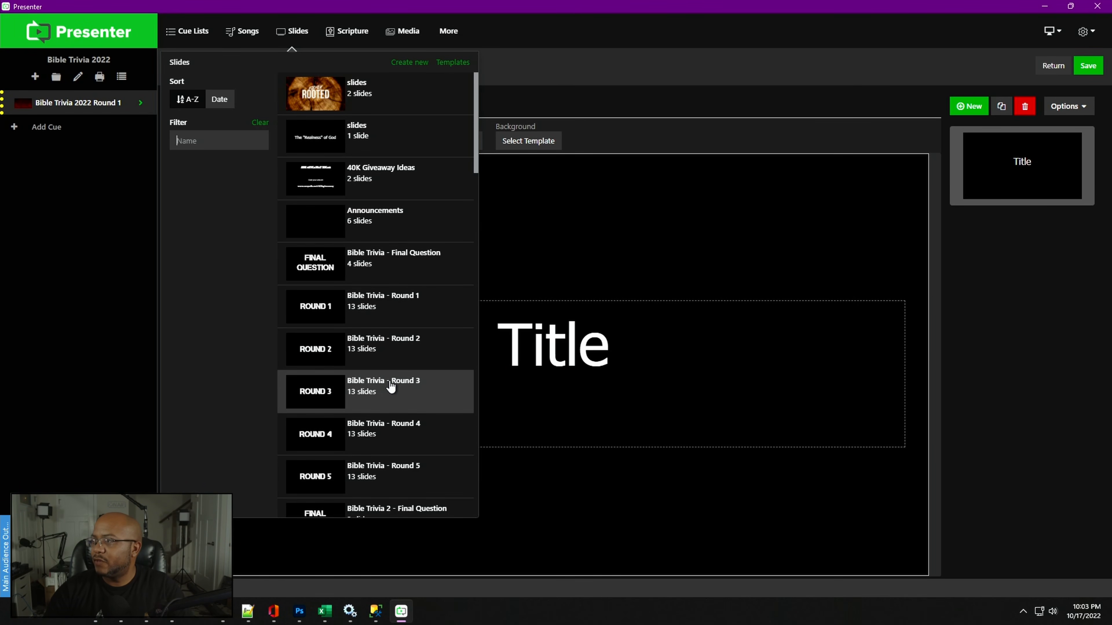
{"action": "scroll", "coordinate": [391, 388], "scroll_direction": "down", "scroll_amount": 12}
{"action": "scroll", "coordinate": [391, 394], "scroll_direction": "down", "scroll_amount": 10}
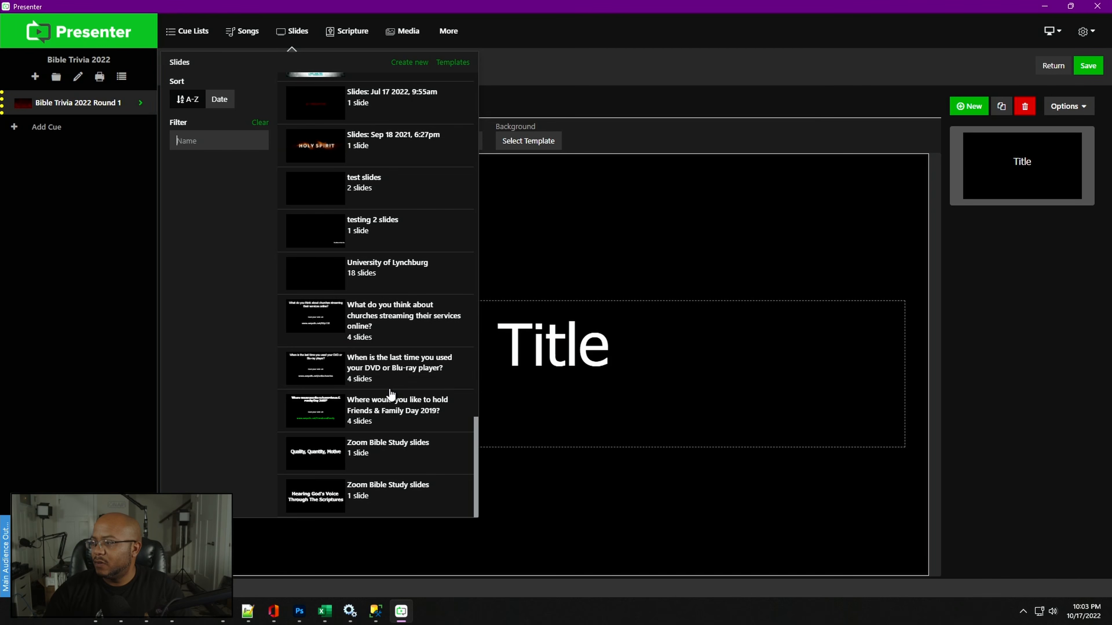
{"action": "left_click_drag", "start_coordinate": [475, 460], "coordinate": [471, 254]}
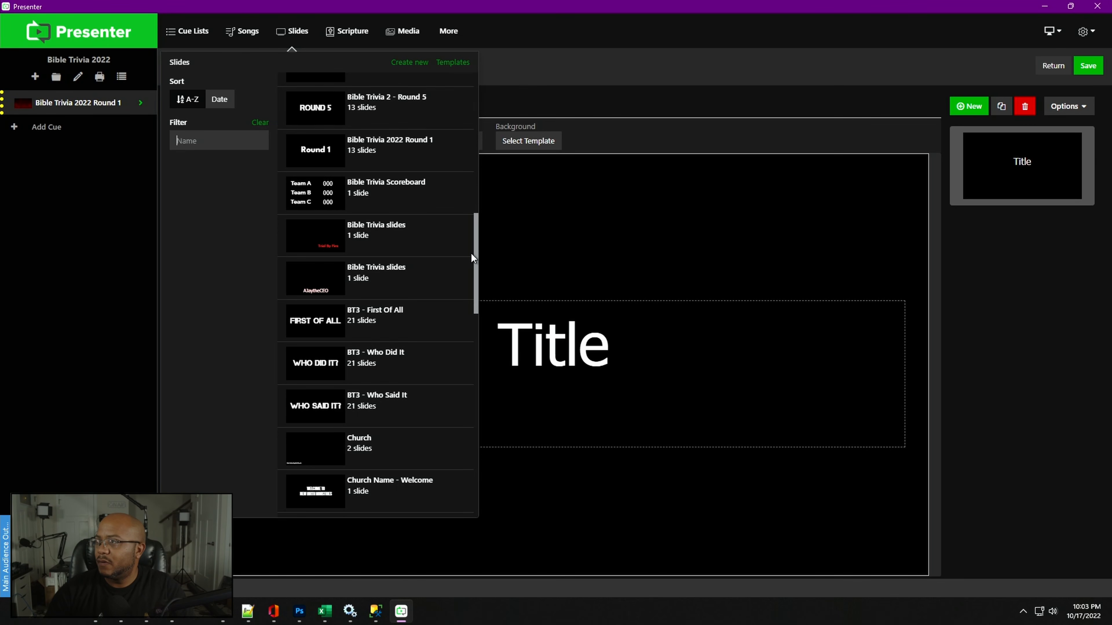
{"action": "right_click", "coordinate": [390, 151]}
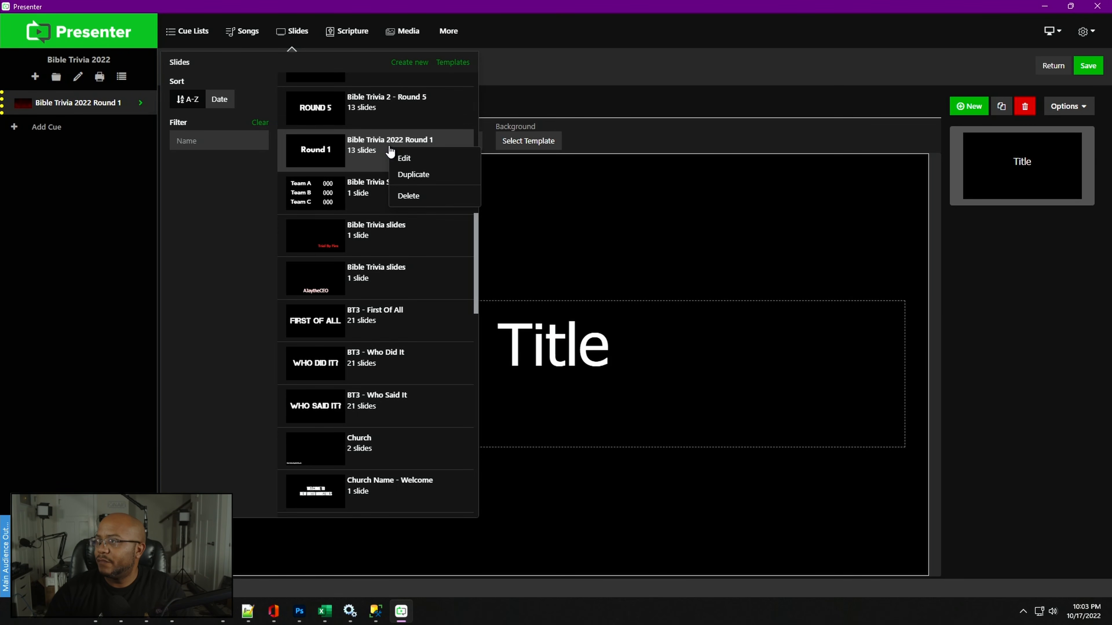
{"action": "left_click", "coordinate": [414, 175]}
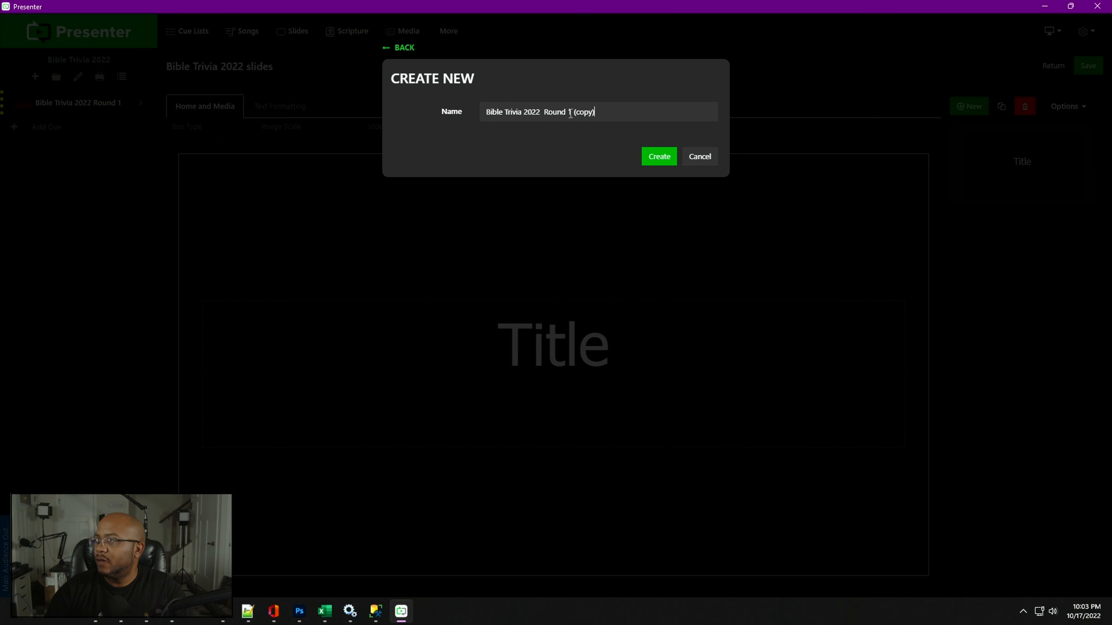
{"action": "left_click_drag", "start_coordinate": [568, 112], "coordinate": [648, 115]}
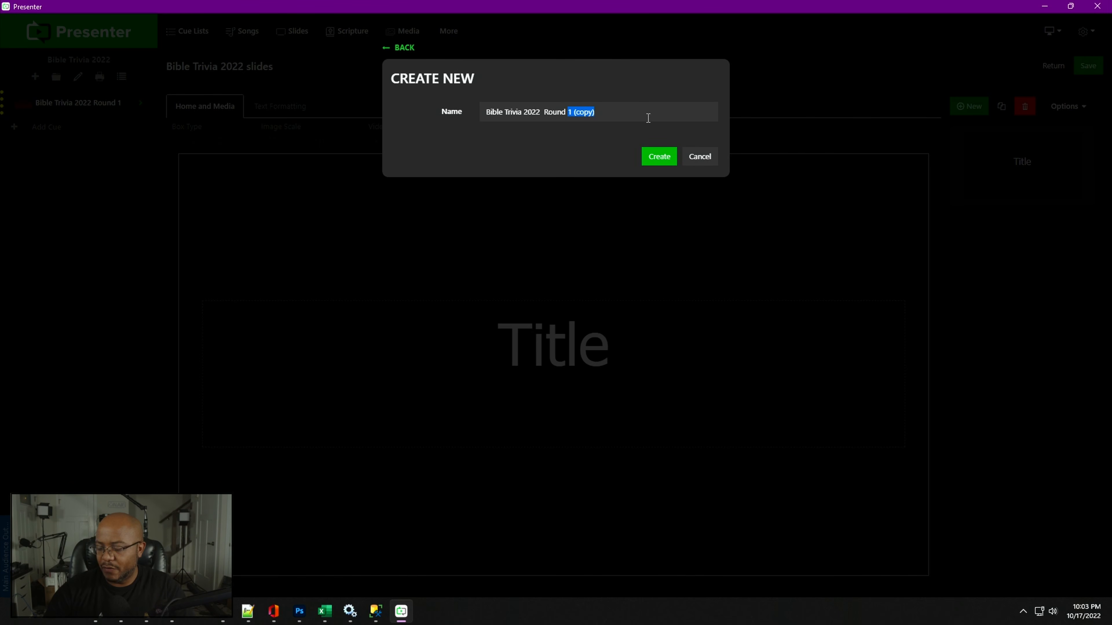
{"action": "type", "text": "4"}
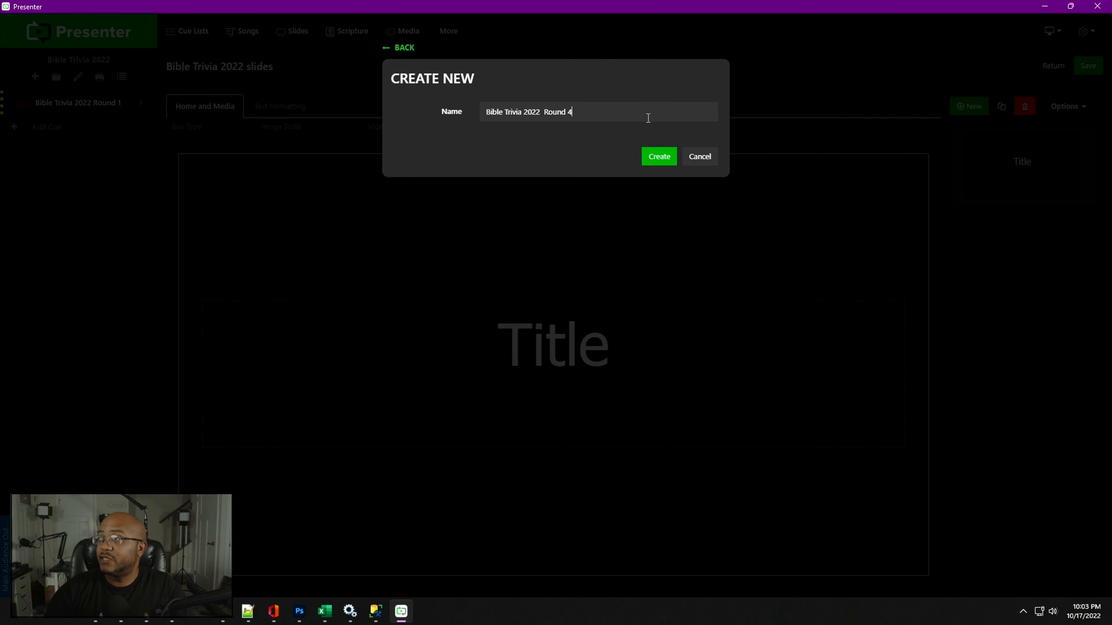
{"action": "left_click", "coordinate": [659, 157]}
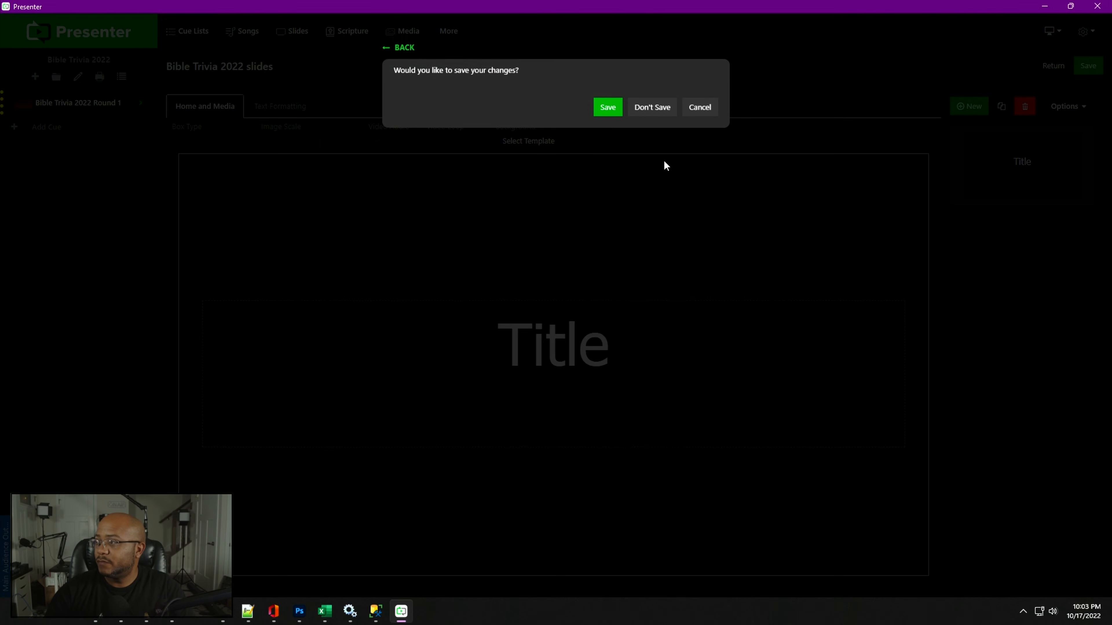
{"action": "left_click", "coordinate": [606, 108]}
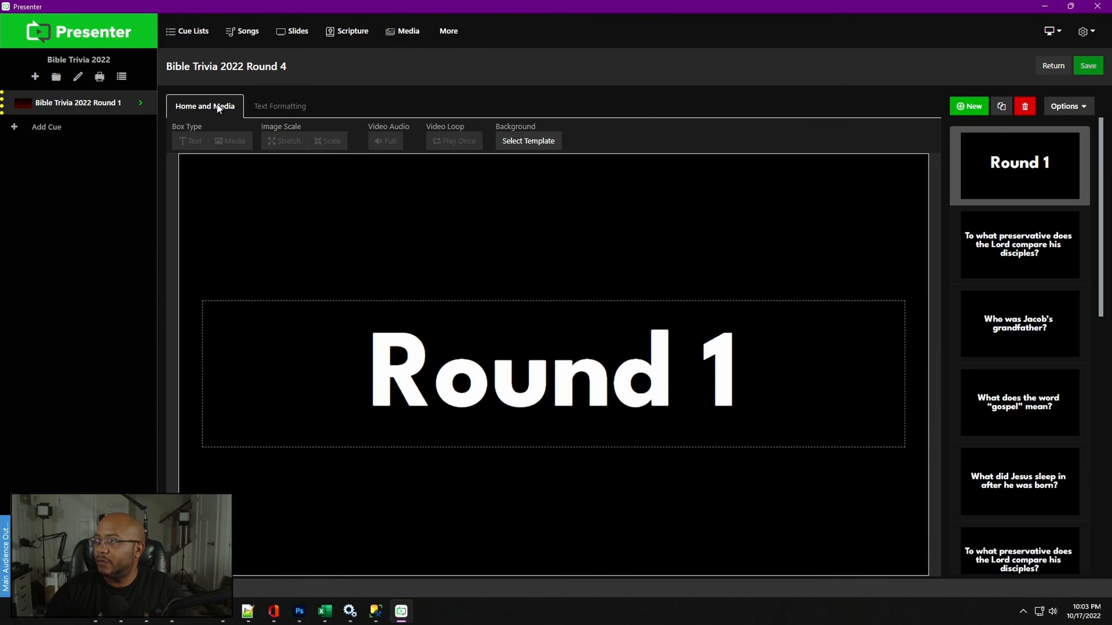
- Change the title slide's text from Round 1 to Round 4
{"action": "left_click", "coordinate": [701, 370]}
{"action": "double_click", "coordinate": [721, 372]}
{"action": "type", "text": "4"}
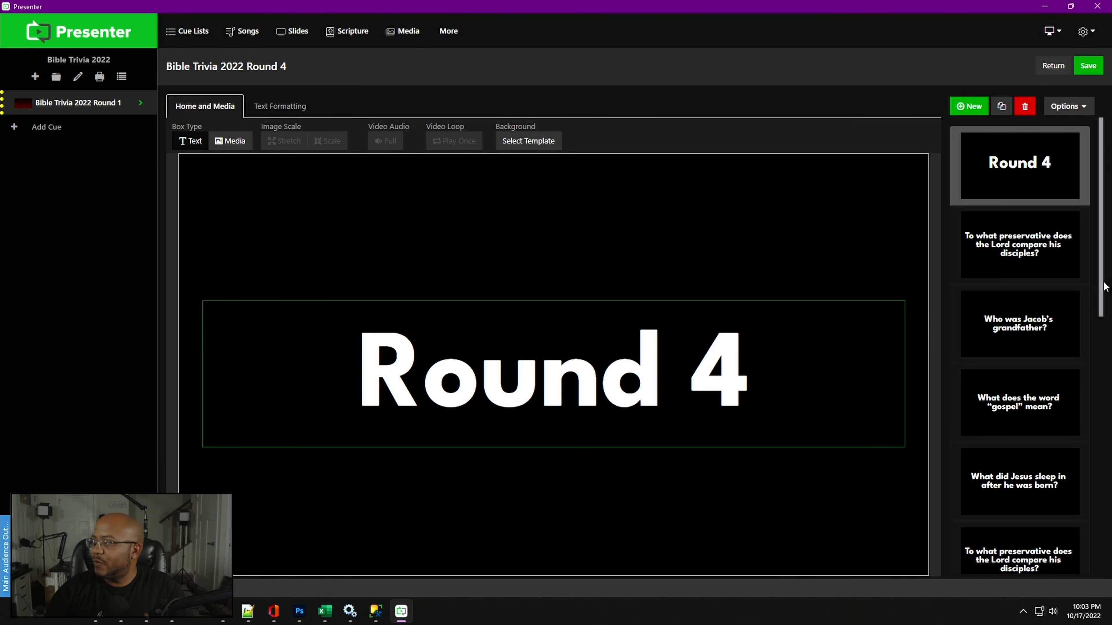
- Delete every slide except the Round 4 title slide and the first question slide
{"action": "right_click", "coordinate": [1033, 334]}
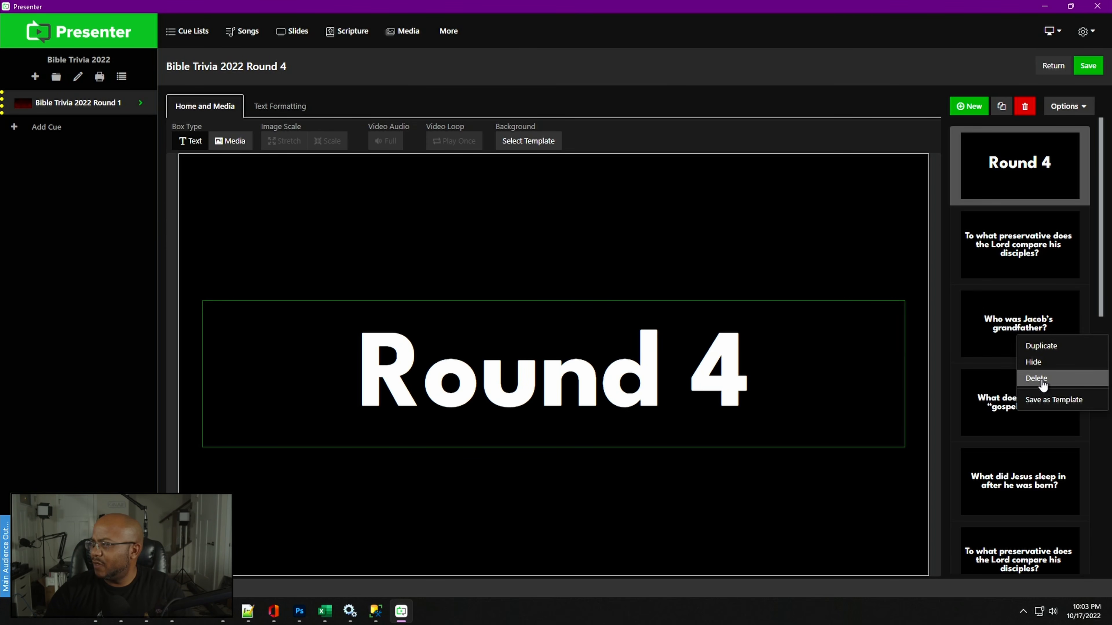
{"action": "left_click", "coordinate": [1042, 379]}
{"action": "right_click", "coordinate": [1026, 337]}
{"action": "left_click", "coordinate": [1037, 379]}
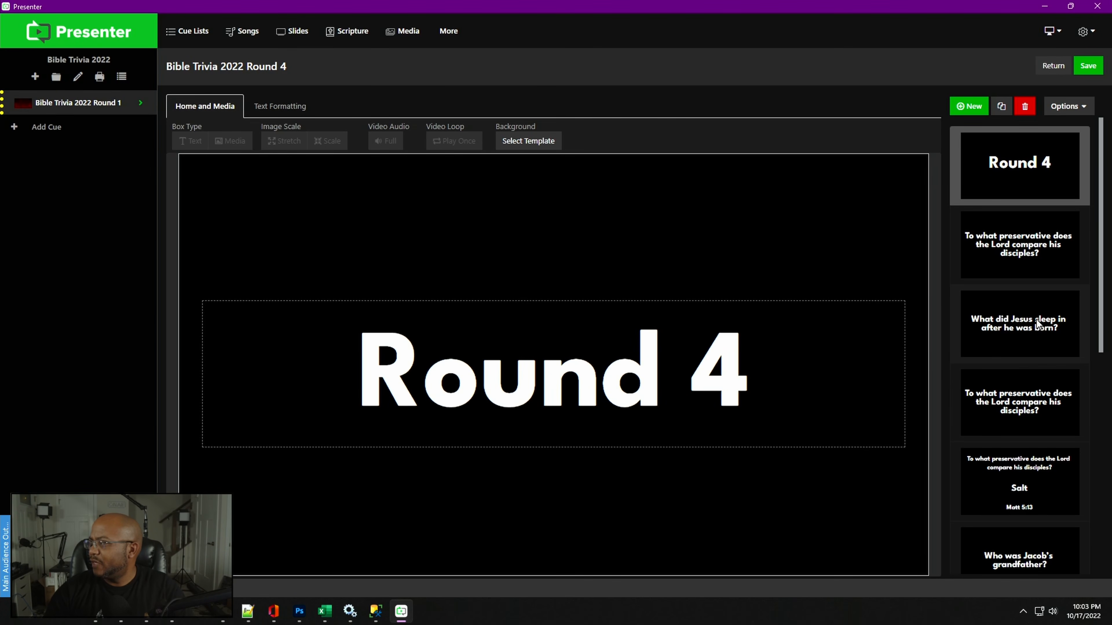
{"action": "right_click", "coordinate": [1032, 332]}
{"action": "left_click", "coordinate": [1042, 379]}
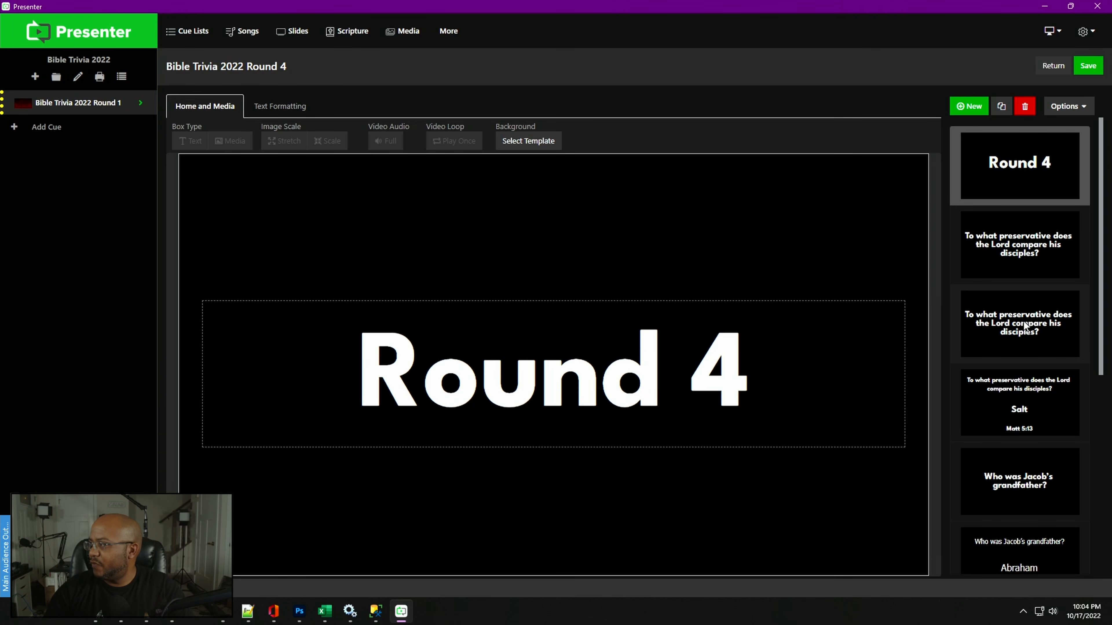
{"action": "right_click", "coordinate": [1024, 327]}
{"action": "left_click", "coordinate": [1050, 370]}
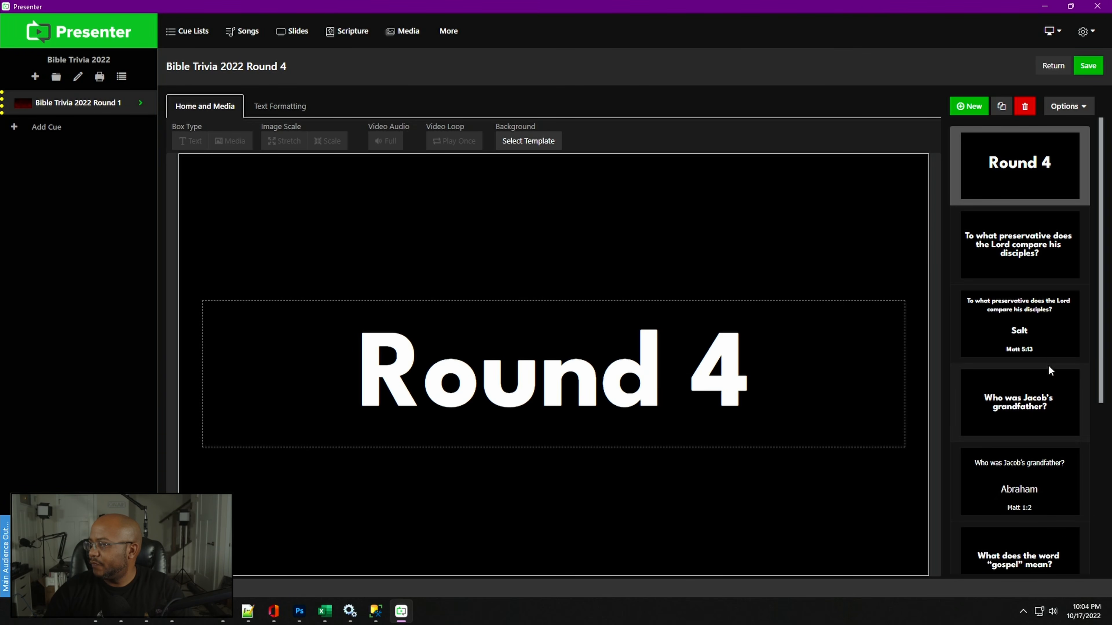
{"action": "right_click", "coordinate": [1022, 328]}
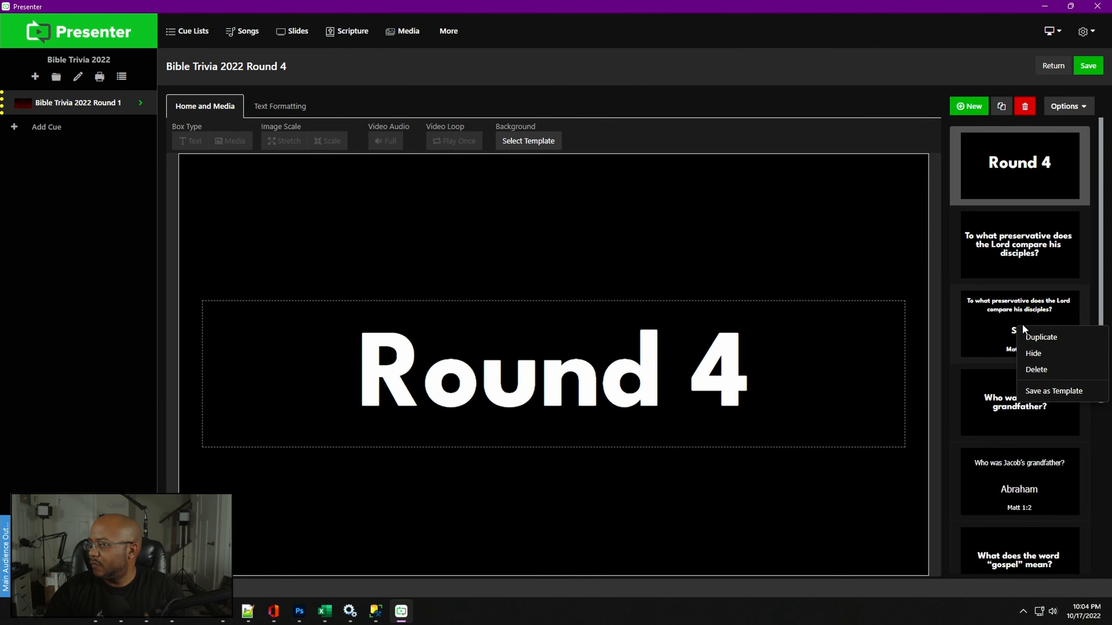
{"action": "left_click", "coordinate": [1049, 376]}
{"action": "right_click", "coordinate": [1038, 326]}
{"action": "left_click", "coordinate": [1040, 368]}
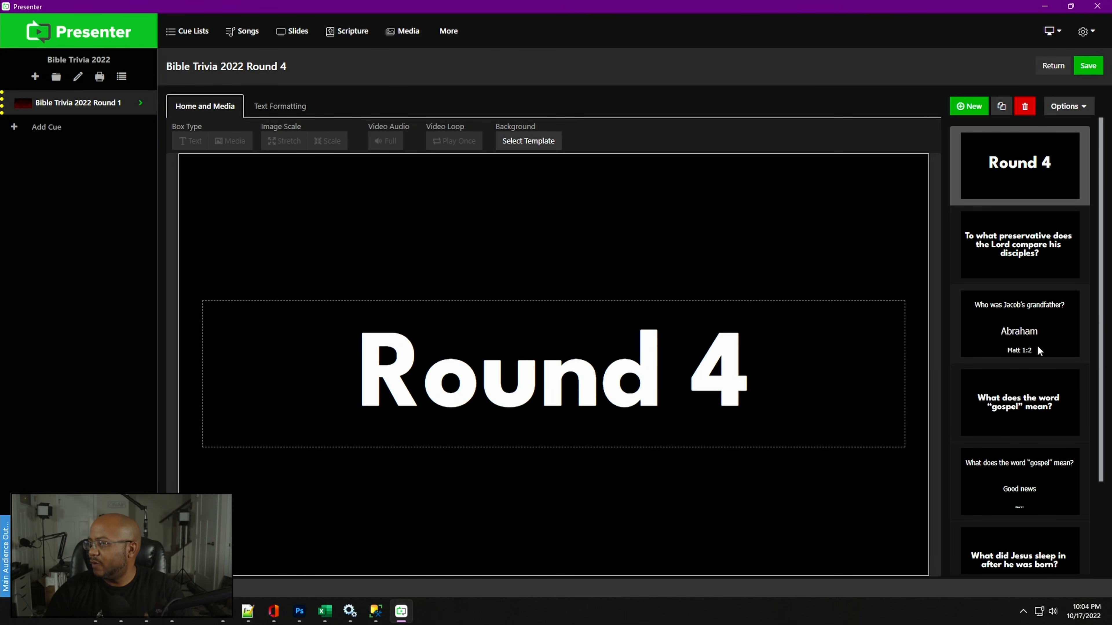
{"action": "right_click", "coordinate": [1035, 338]}
{"action": "left_click", "coordinate": [1042, 372]}
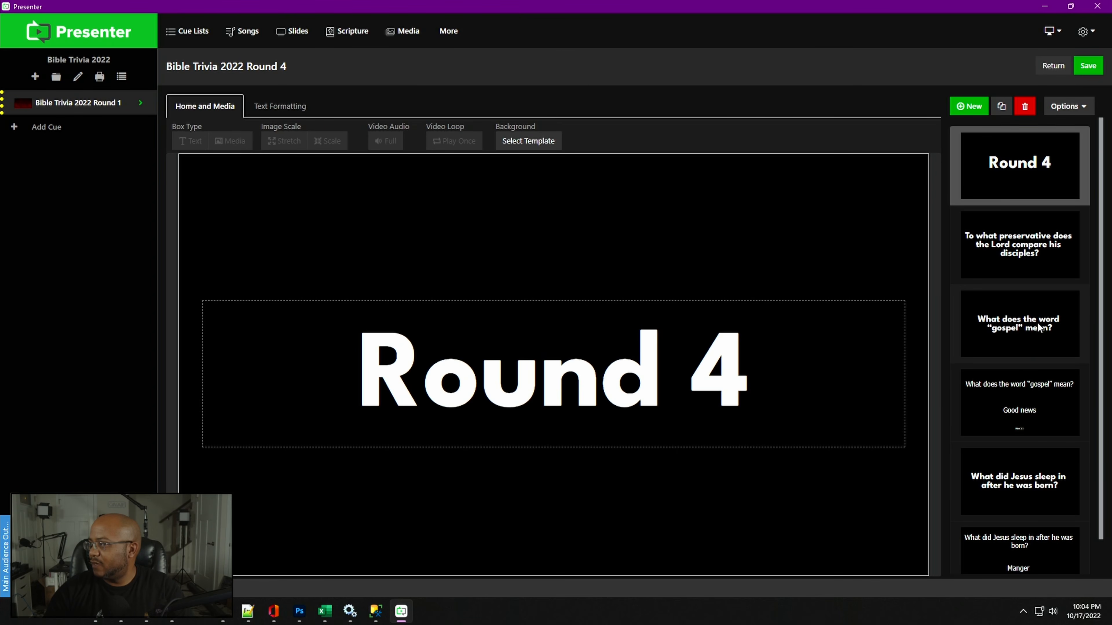
{"action": "right_click", "coordinate": [1038, 327]}
{"action": "left_click", "coordinate": [1041, 369]}
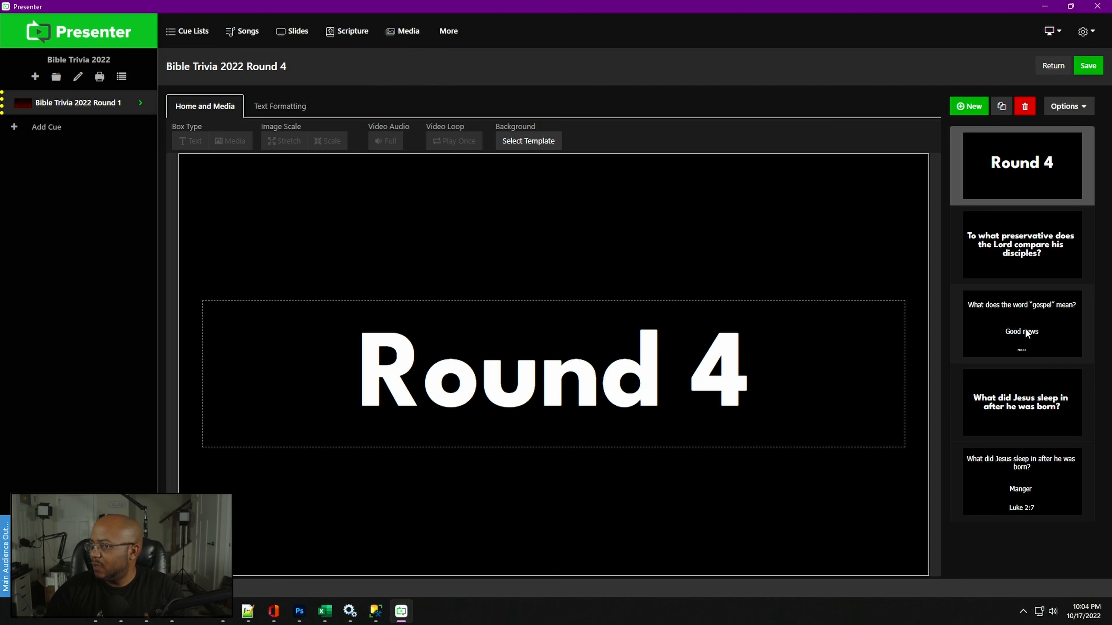
{"action": "right_click", "coordinate": [1026, 327]}
{"action": "left_click", "coordinate": [1040, 370]}
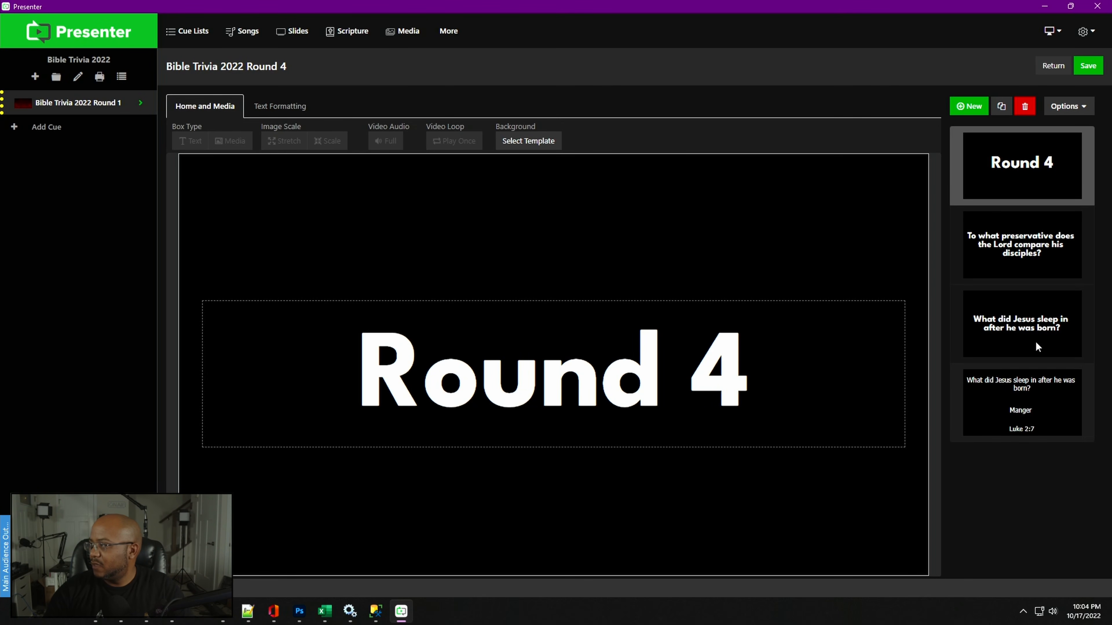
{"action": "right_click", "coordinate": [1034, 322]}
{"action": "left_click", "coordinate": [1050, 370]}
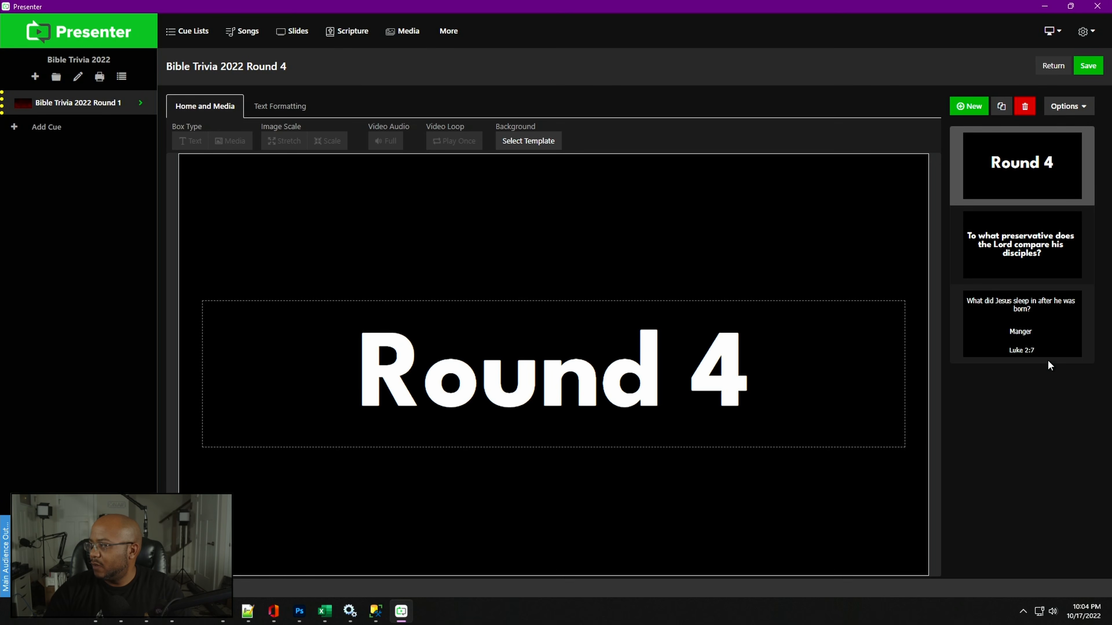
{"action": "right_click", "coordinate": [1025, 321]}
{"action": "left_click", "coordinate": [1044, 367]}
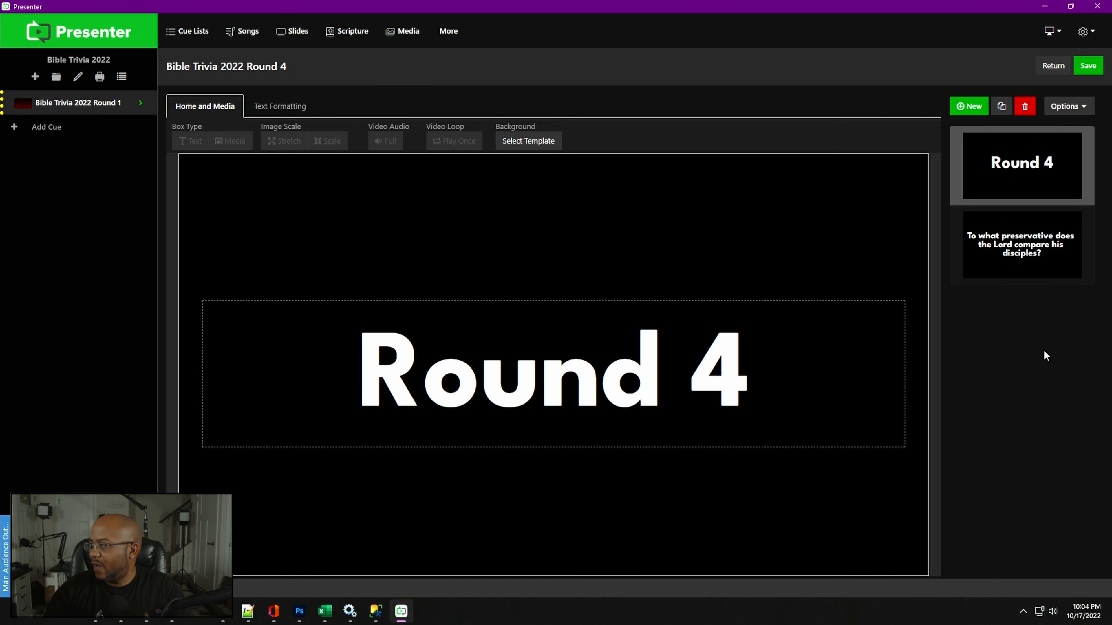
- Replace the question slide's text with "Place these books of the Bible in their proper order"
{"action": "left_click", "coordinate": [1029, 246]}
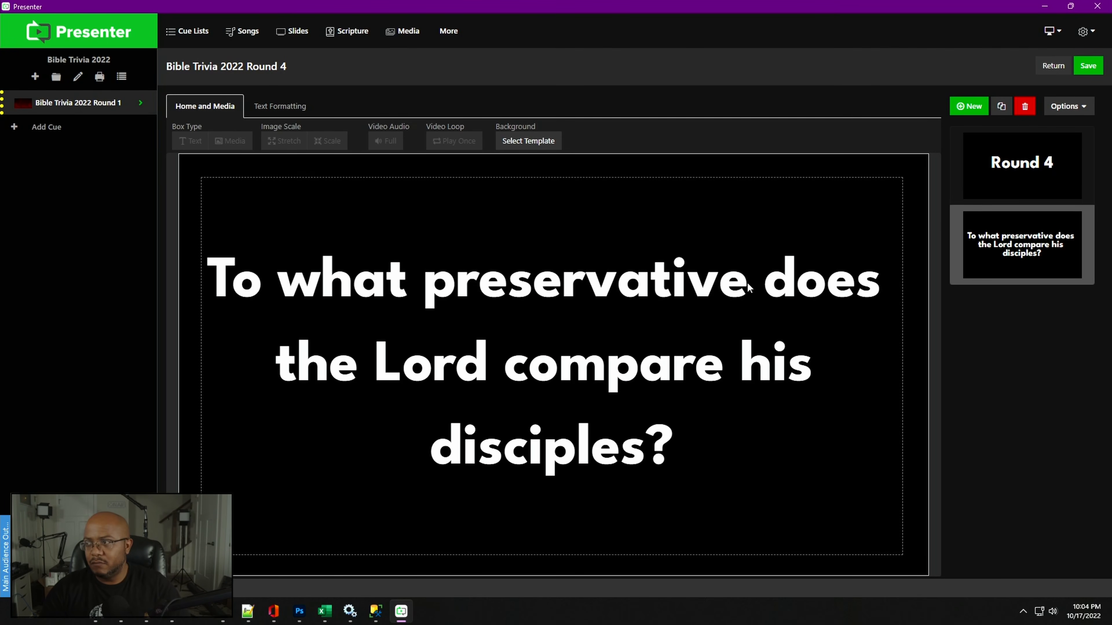
{"action": "left_click", "coordinate": [536, 425]}
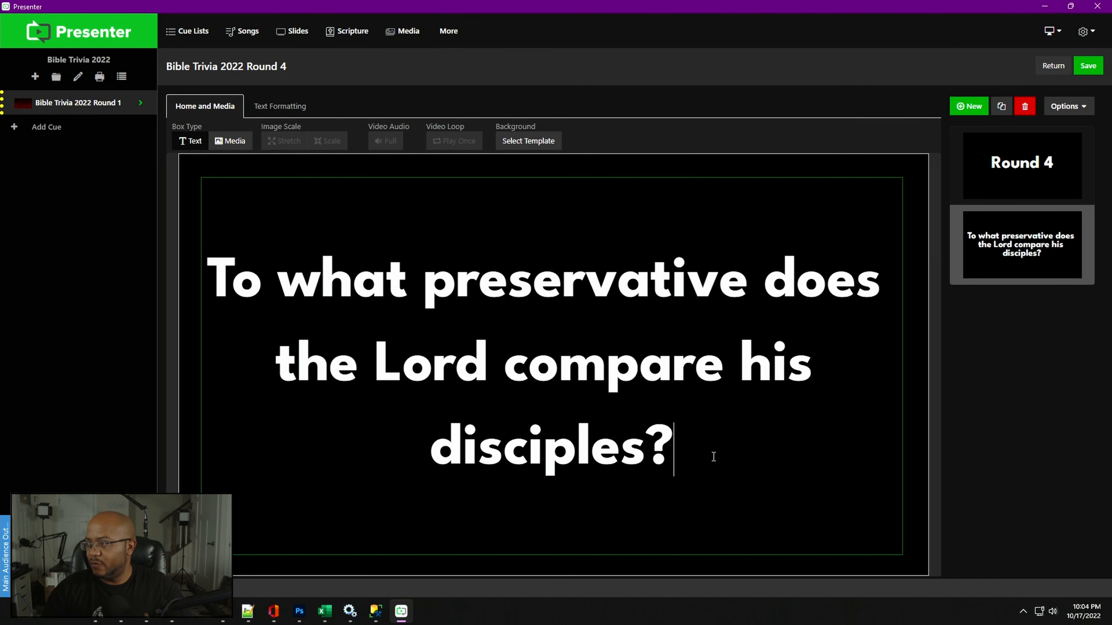
{"action": "left_click_drag", "start_coordinate": [713, 458], "coordinate": [210, 258]}
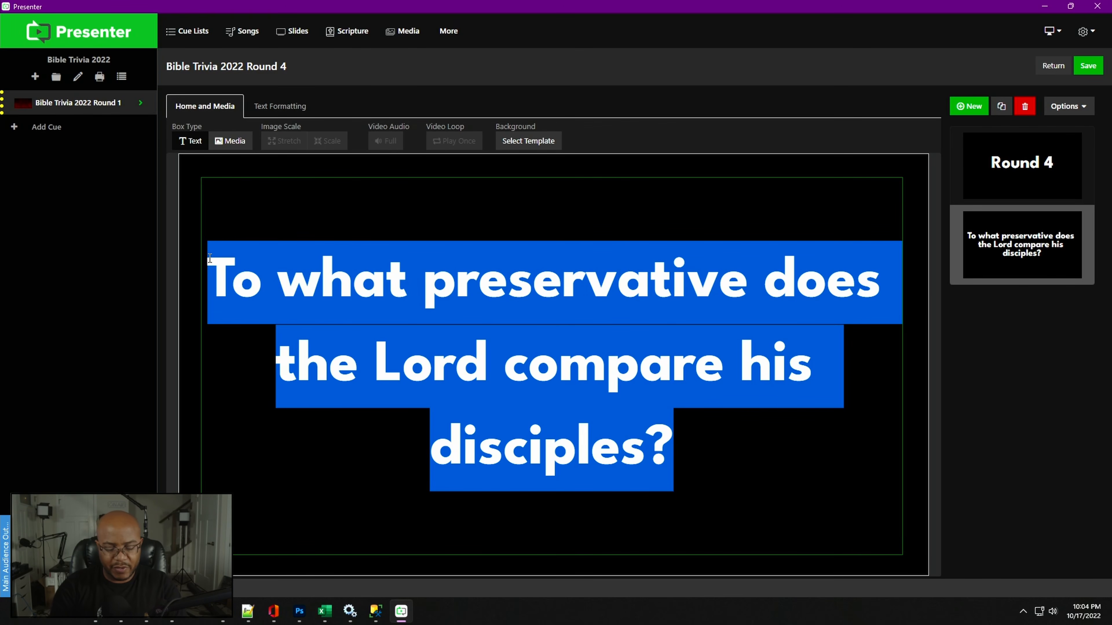
{"action": "type", "text": "Place "}
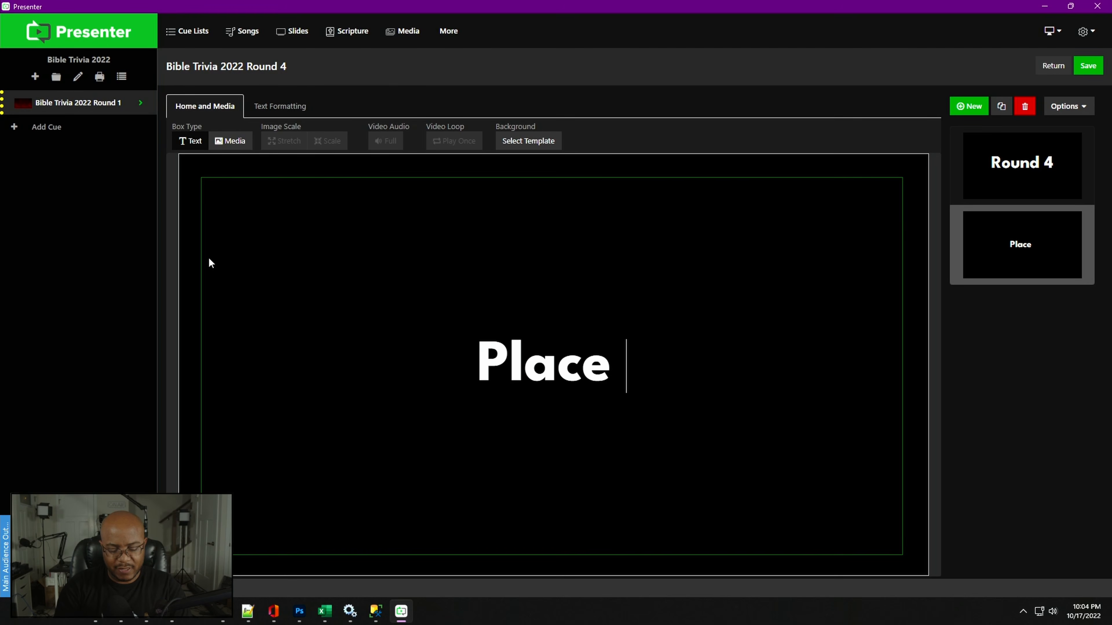
{"action": "type", "text": "these book"}
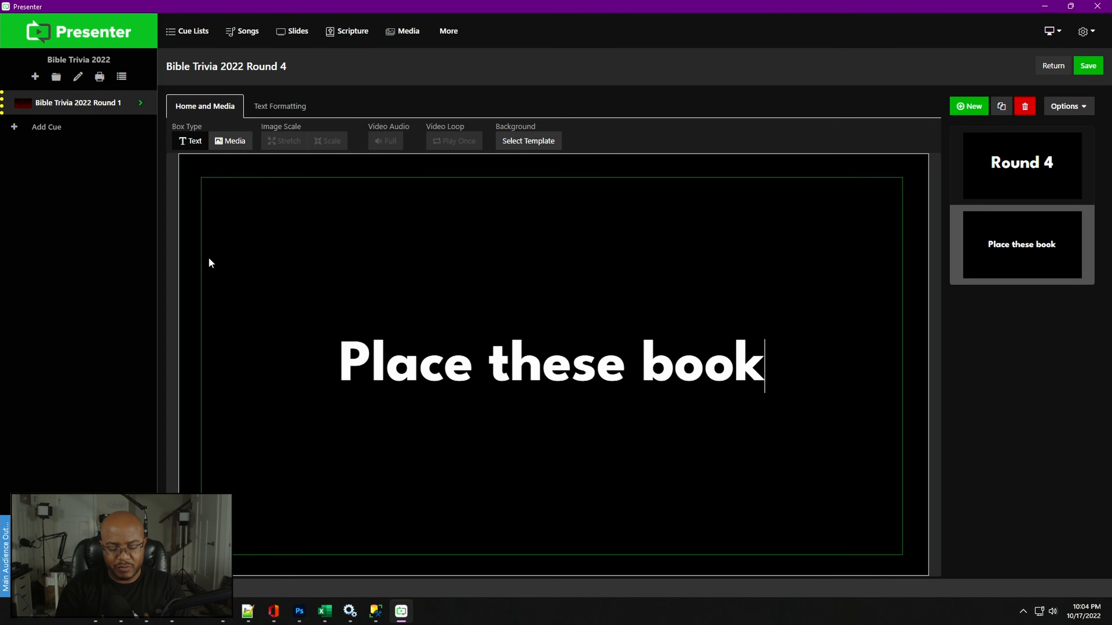
{"action": "type", "text": "s of the b"}
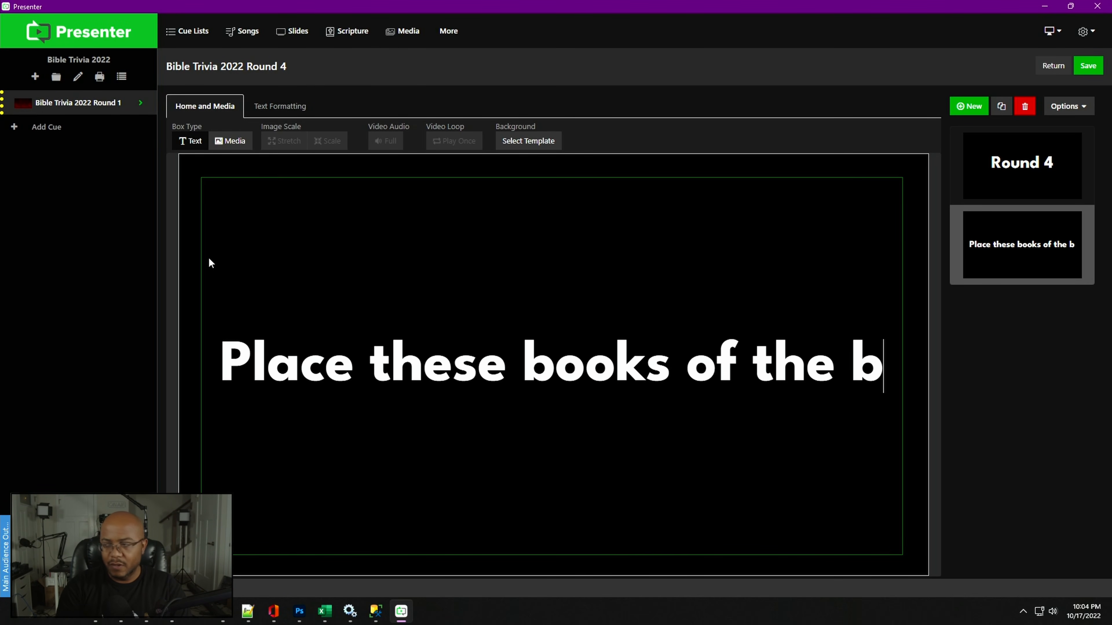
{"action": "key", "text": "BackSpace"}
{"action": "type", "text": "Bible in"}
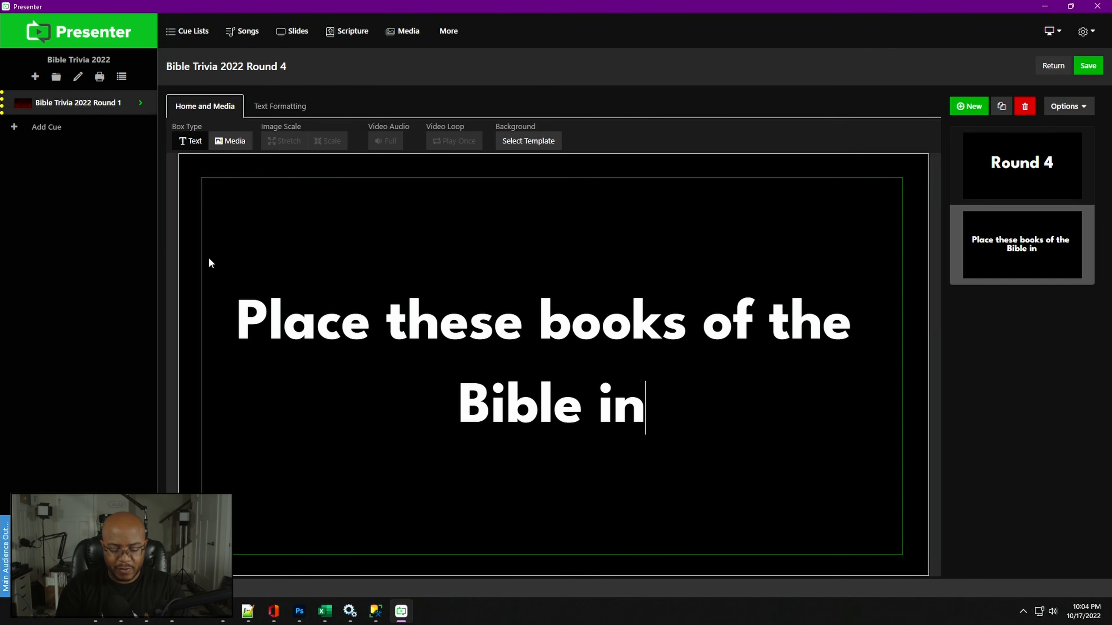
{"action": "type", "text": " their proper"}
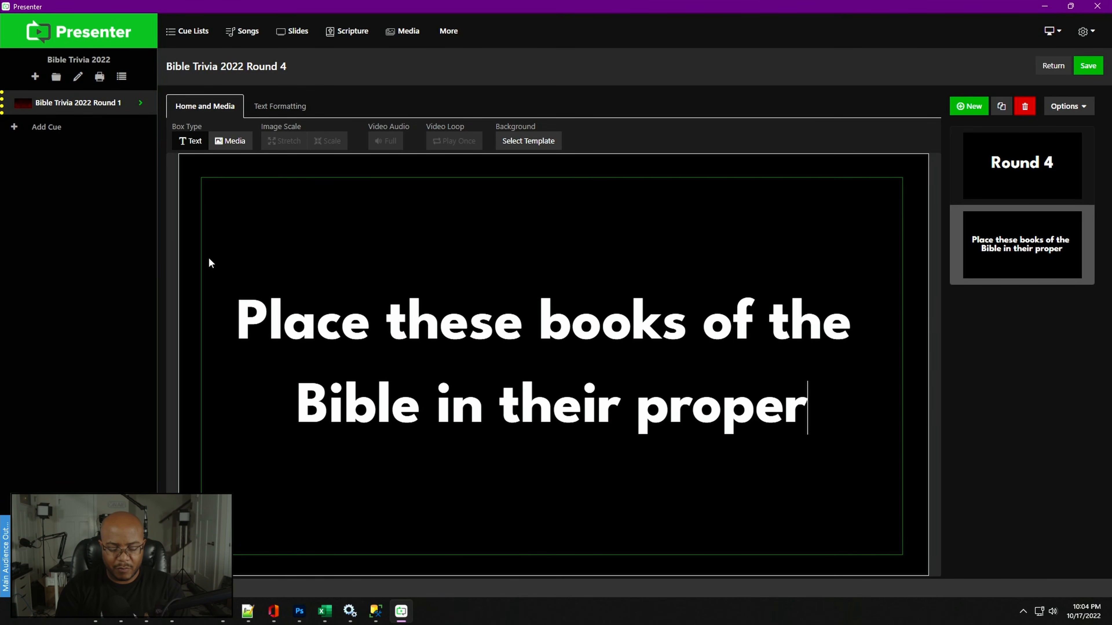
{"action": "type", "text": " order"}
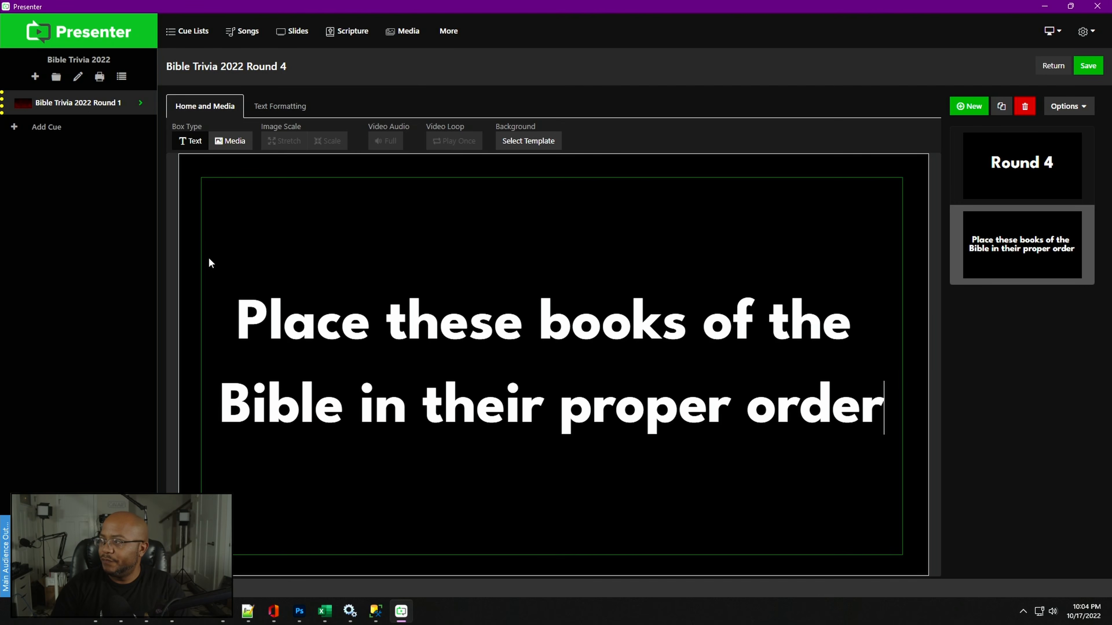
- Duplicate the books-ordering question slide
{"action": "right_click", "coordinate": [1018, 239]}
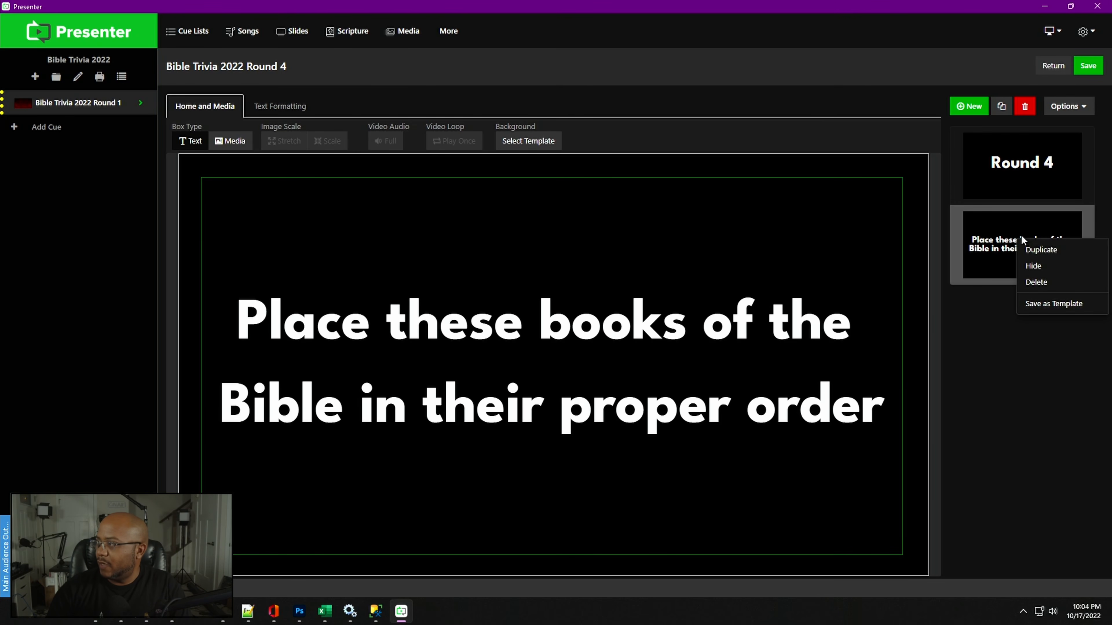
{"action": "left_click", "coordinate": [1044, 250]}
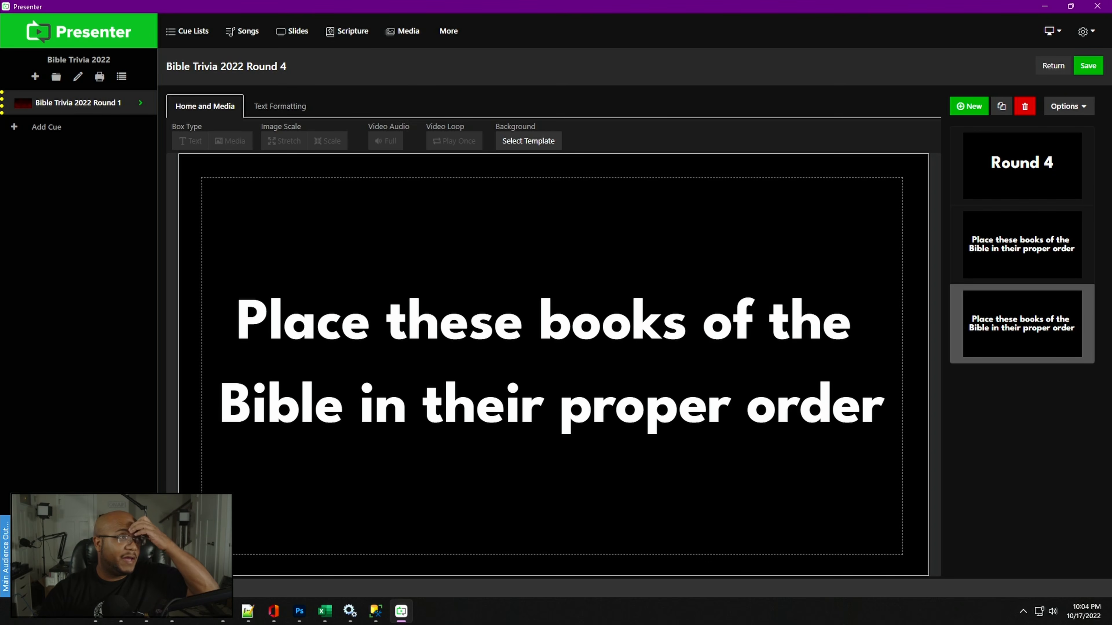
- Copy the BookName column from the SQL Server Management Studio results and paste it as the duplicate slide's text
{"action": "left_click_drag", "start_coordinate": [0, 221], "coordinate": [558, 46]}
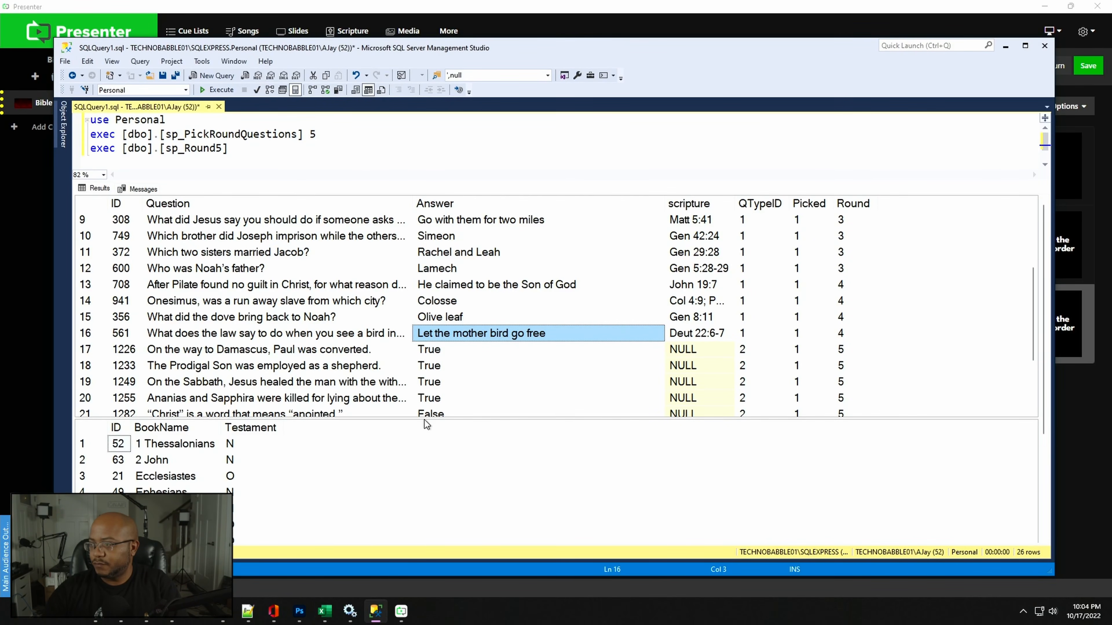
{"action": "left_click_drag", "start_coordinate": [427, 419], "coordinate": [424, 256]}
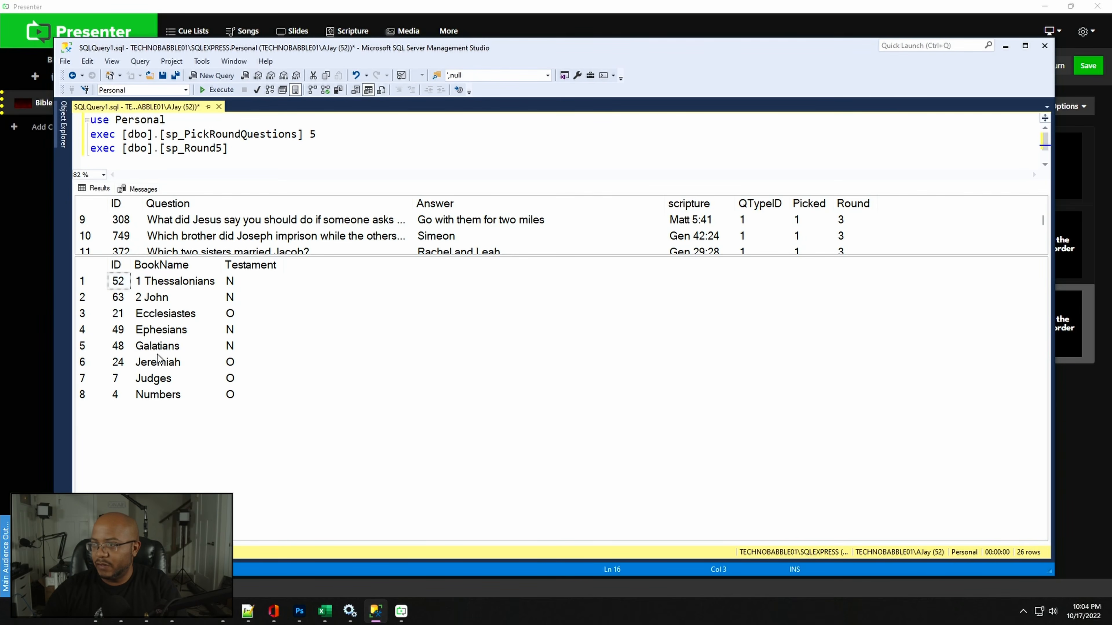
{"action": "left_click", "coordinate": [166, 268]}
{"action": "key", "text": "ctrl+c"}
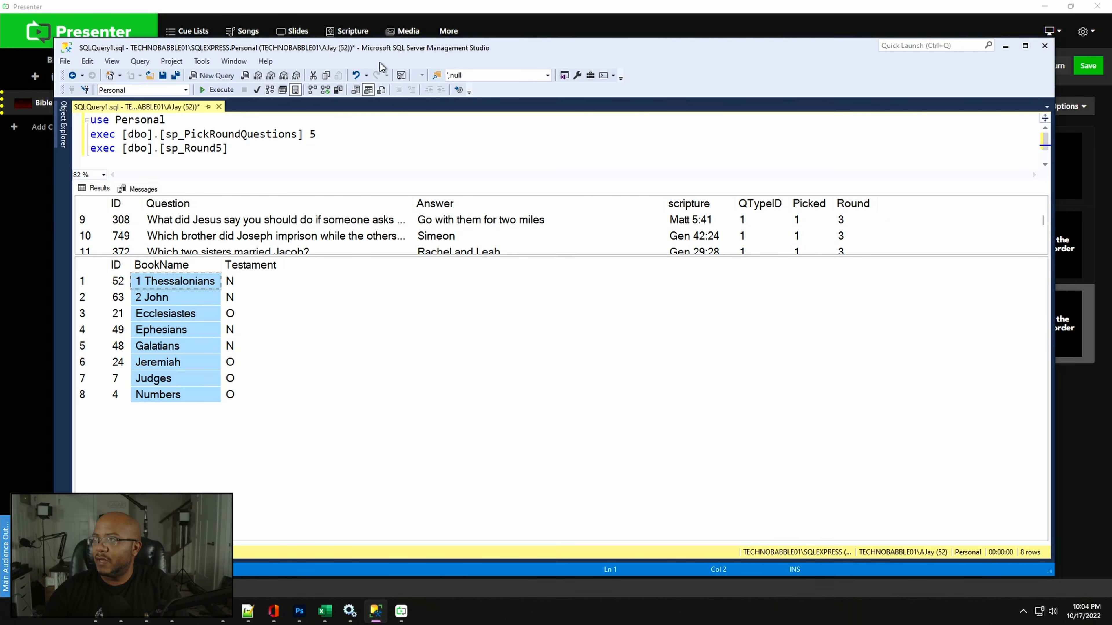
{"action": "key", "text": "alt+Tab"}
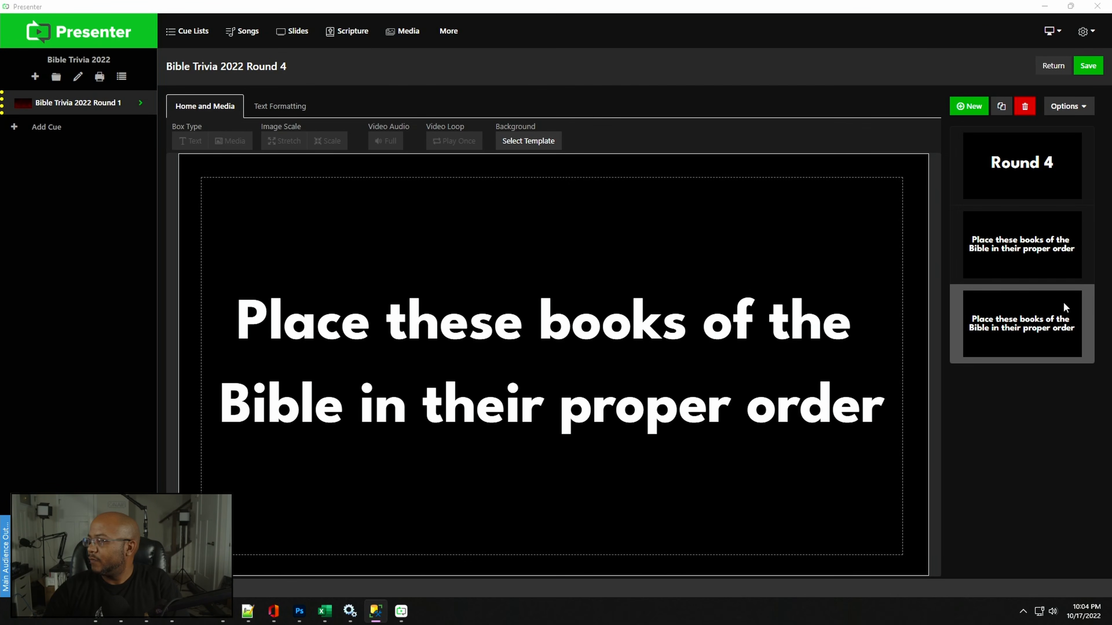
{"action": "left_click", "coordinate": [468, 399]}
{"action": "key", "text": "ctrl+a"}
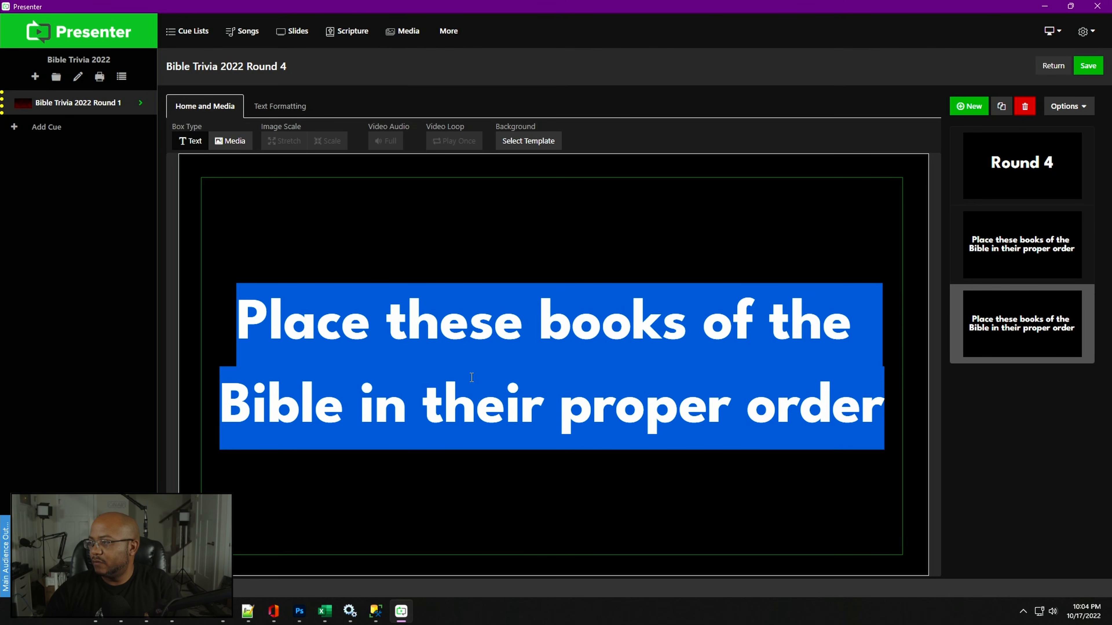
{"action": "key", "text": "ctrl+v"}
- Set the pasted book list's font size to 70
{"action": "key", "text": "ctrl+a"}
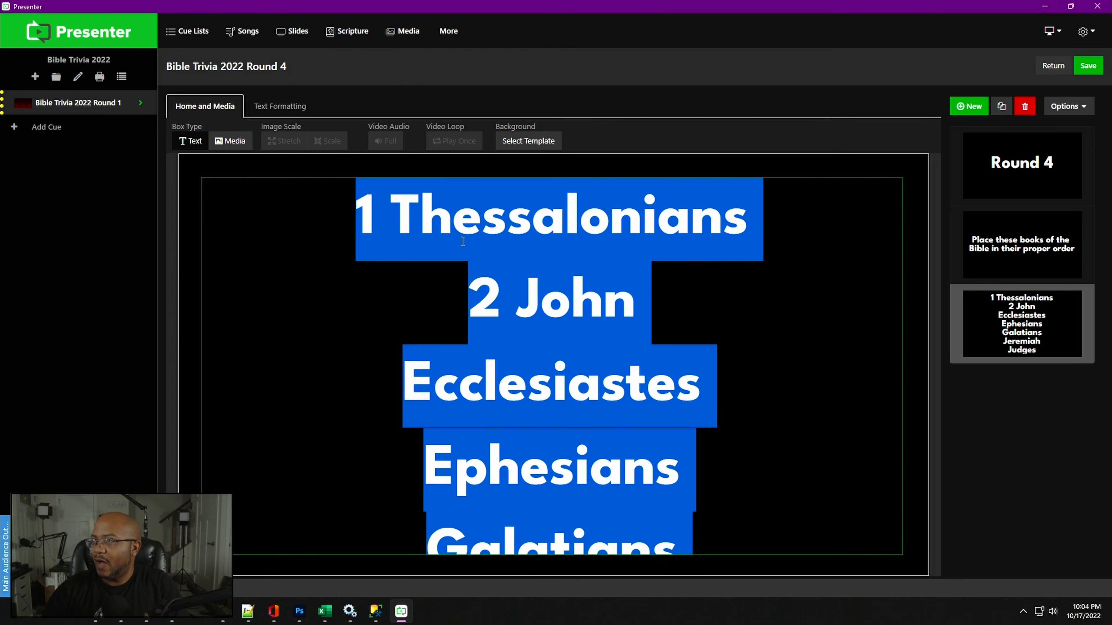
{"action": "left_click", "coordinate": [274, 107]}
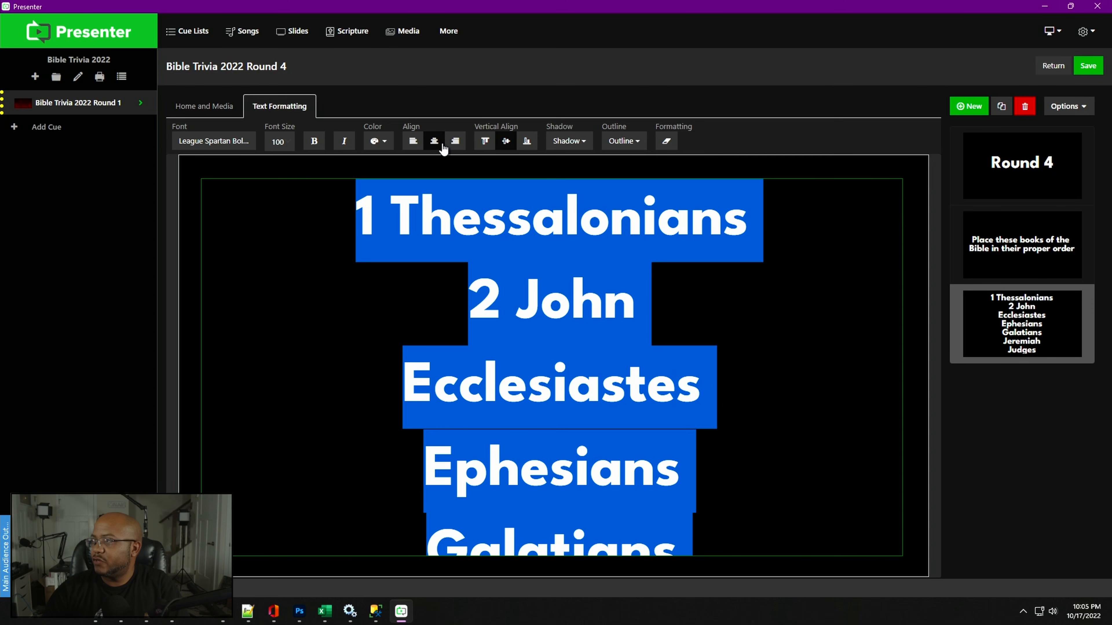
{"action": "left_click", "coordinate": [280, 143]}
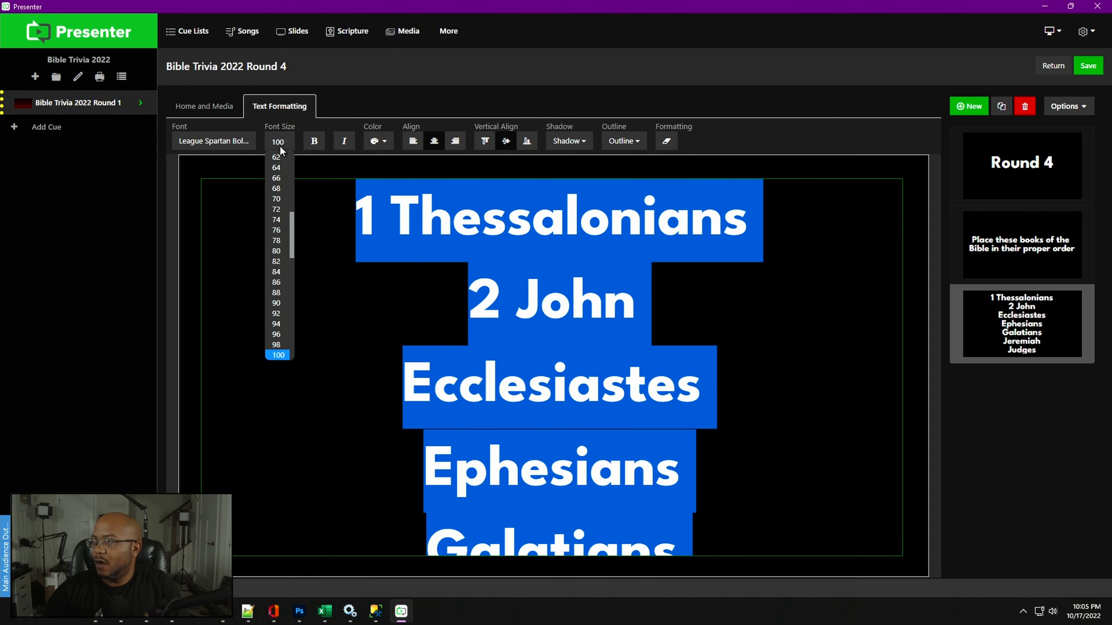
{"action": "left_click", "coordinate": [277, 303]}
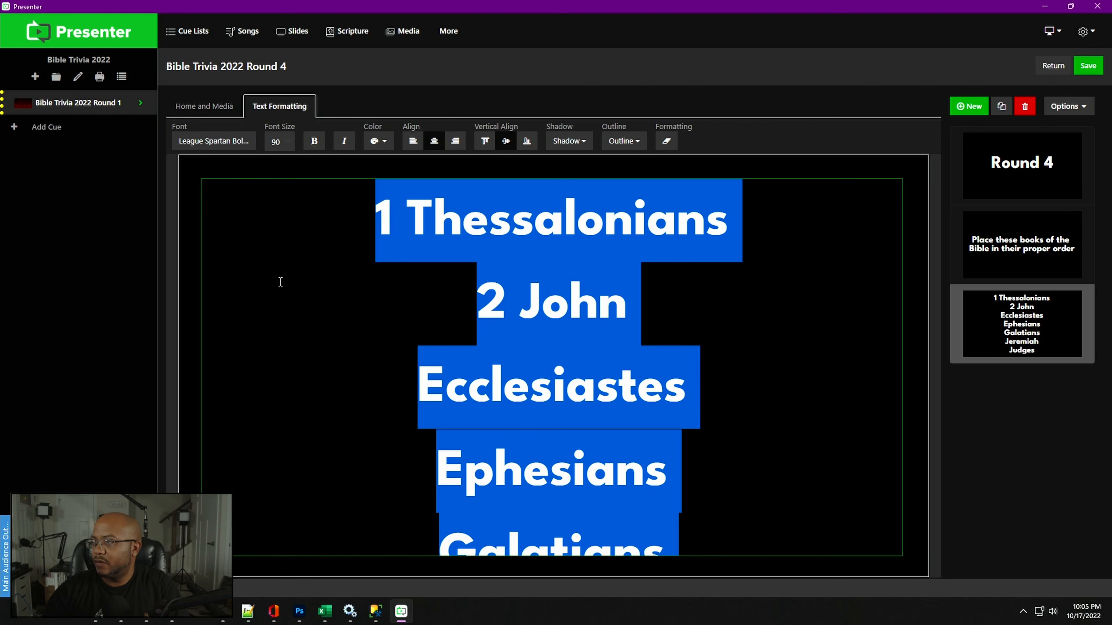
{"action": "left_click", "coordinate": [287, 142]}
{"action": "scroll", "coordinate": [290, 210], "scroll_direction": "up", "scroll_amount": 5}
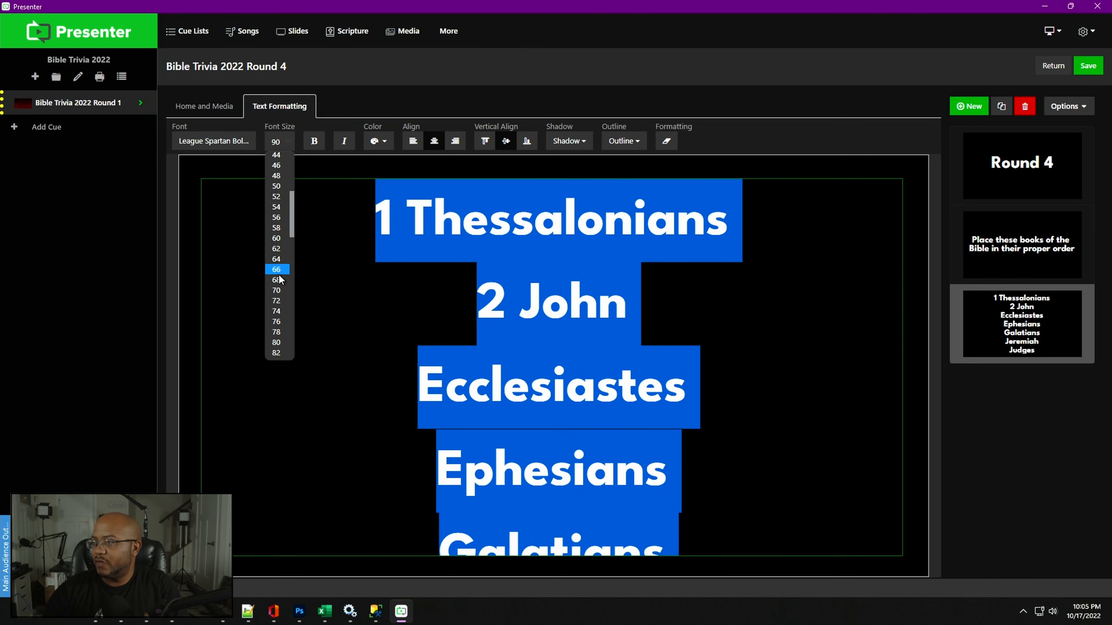
{"action": "left_click", "coordinate": [276, 280]}
{"action": "left_click", "coordinate": [684, 233]}
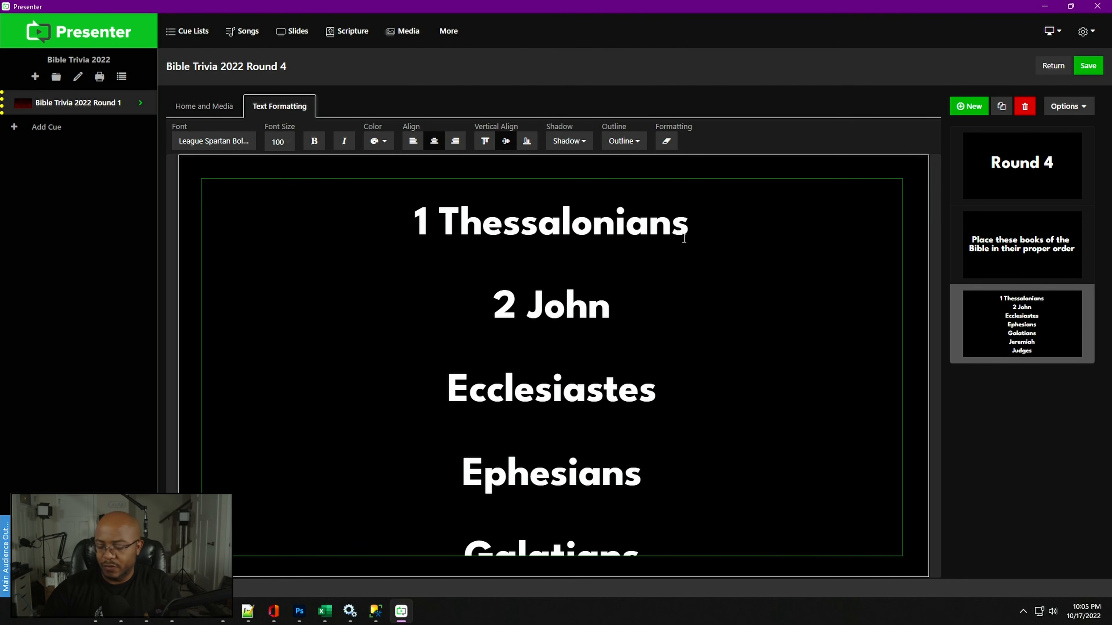
{"action": "key", "text": "Delete"}
{"action": "key", "text": "Return"}
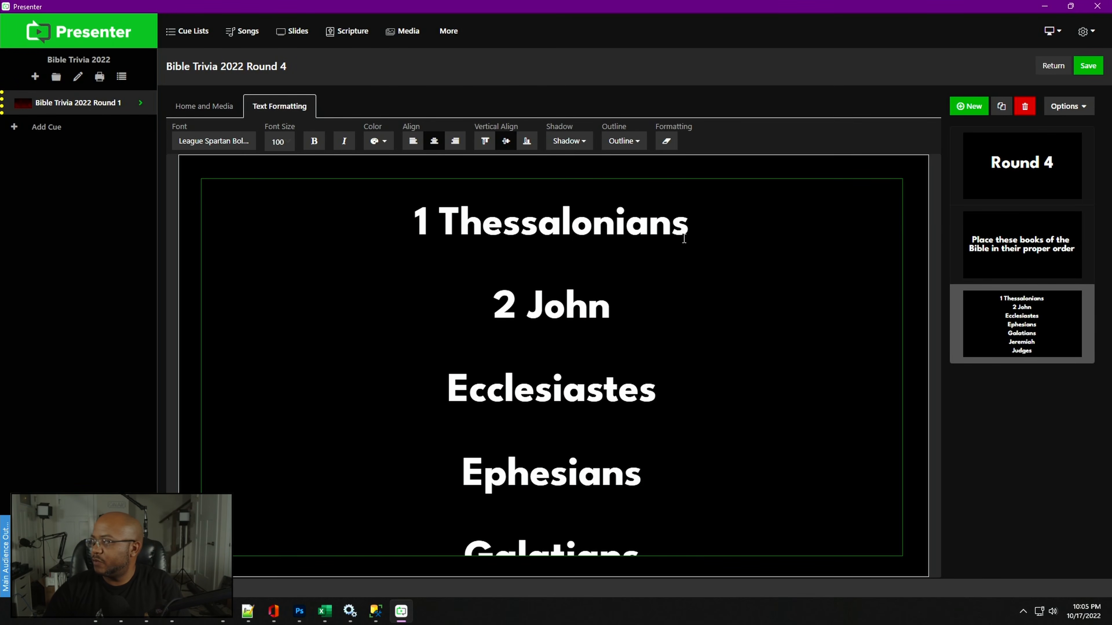
{"action": "key", "text": "ctrl+a"}
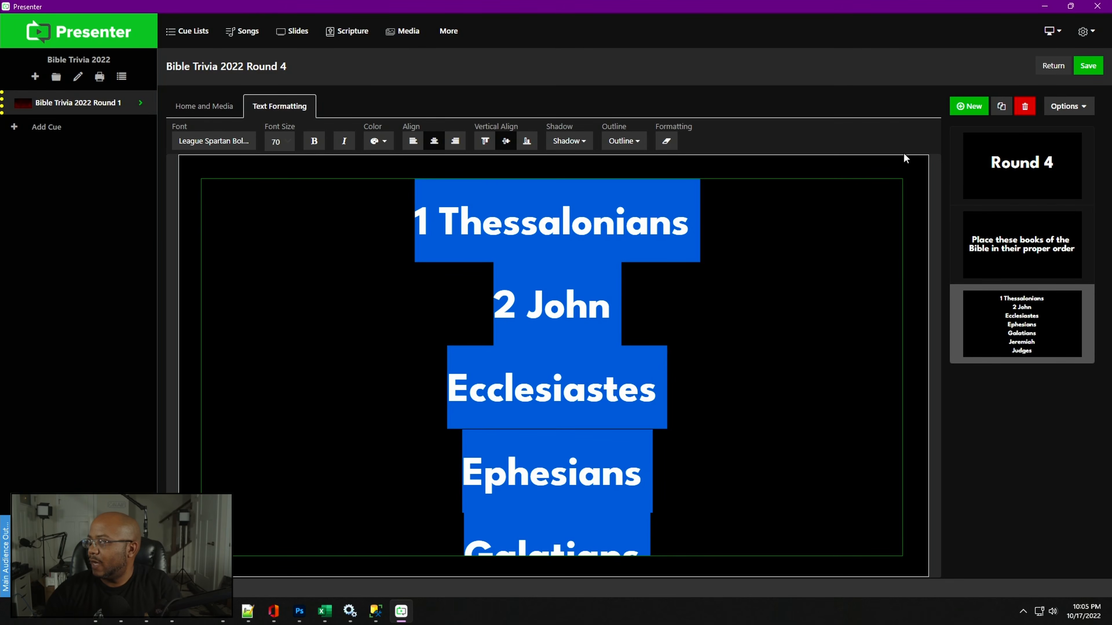
{"action": "left_click", "coordinate": [1070, 114]}
{"action": "left_click", "coordinate": [325, 301]}
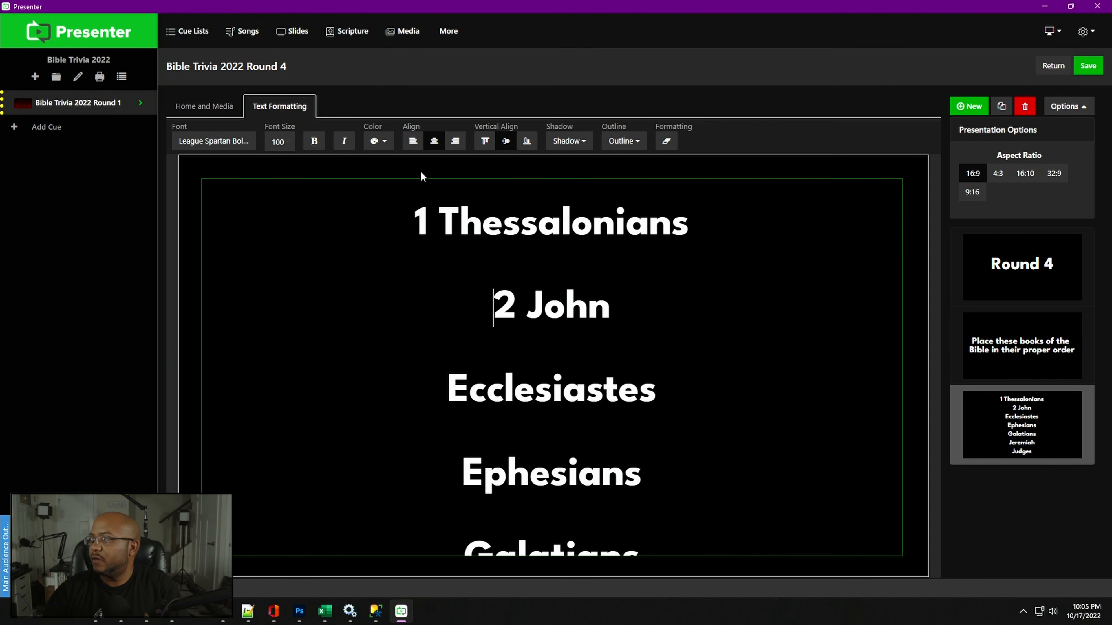
{"action": "left_click", "coordinate": [666, 143]}
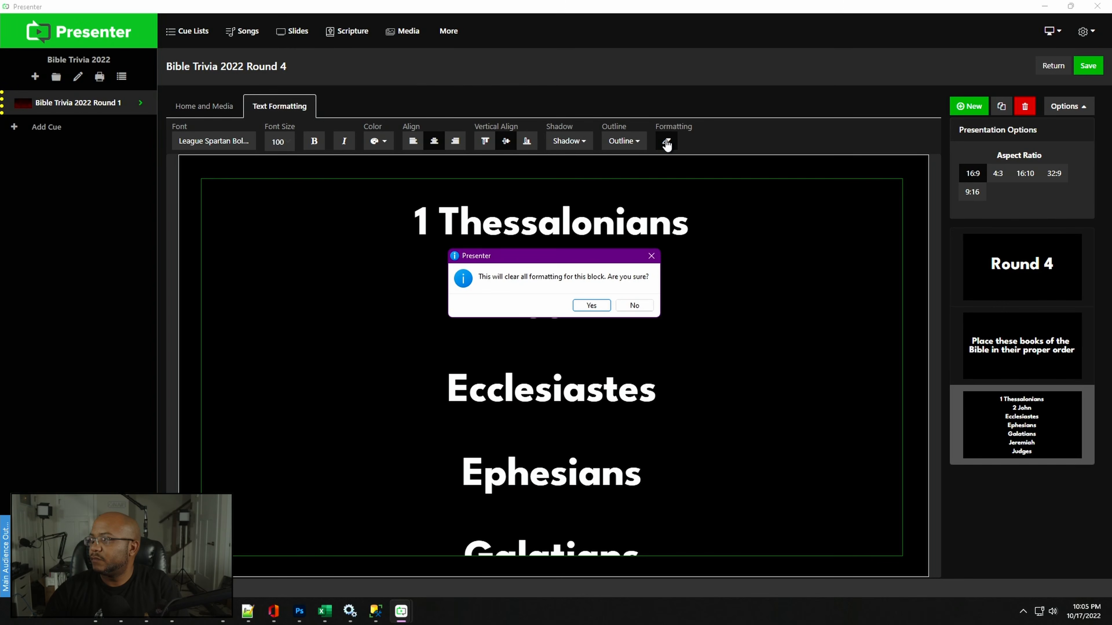
{"action": "left_click", "coordinate": [636, 305]}
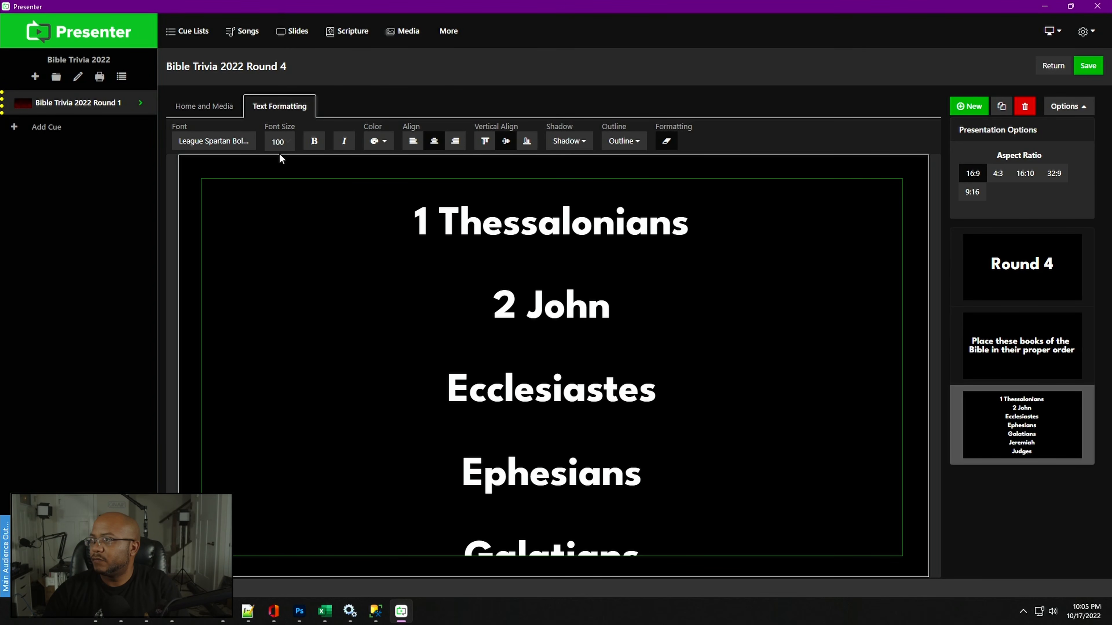
- Select all the book names, centre-align them and set their font size to 46
{"action": "left_click", "coordinate": [436, 198]}
{"action": "key", "text": "ctrl+a"}
{"action": "left_click", "coordinate": [418, 144]}
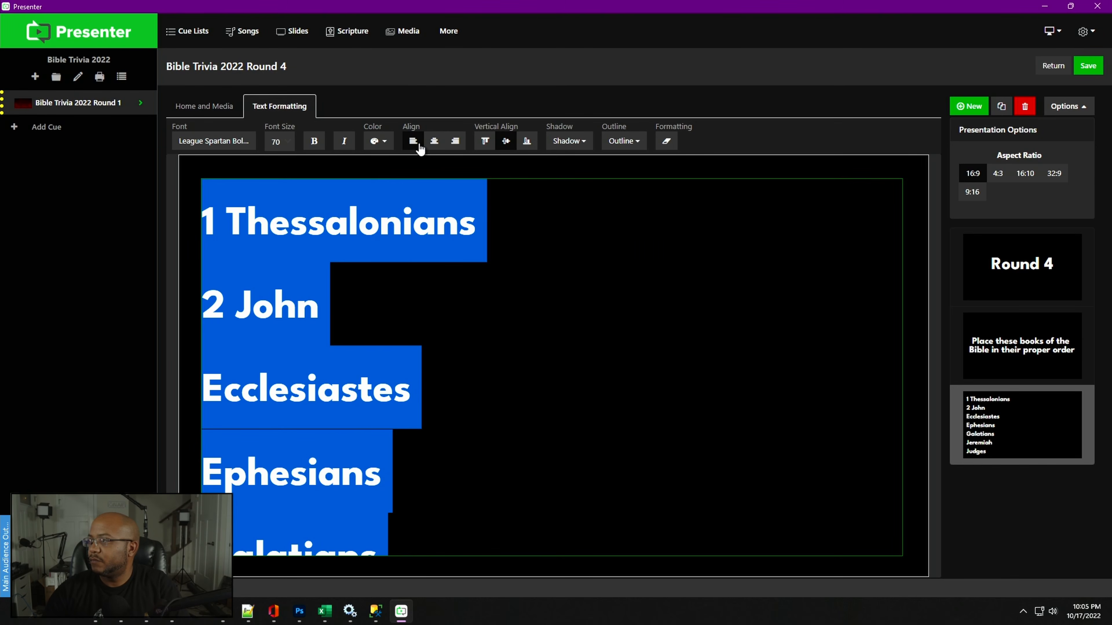
{"action": "left_click", "coordinate": [434, 141]}
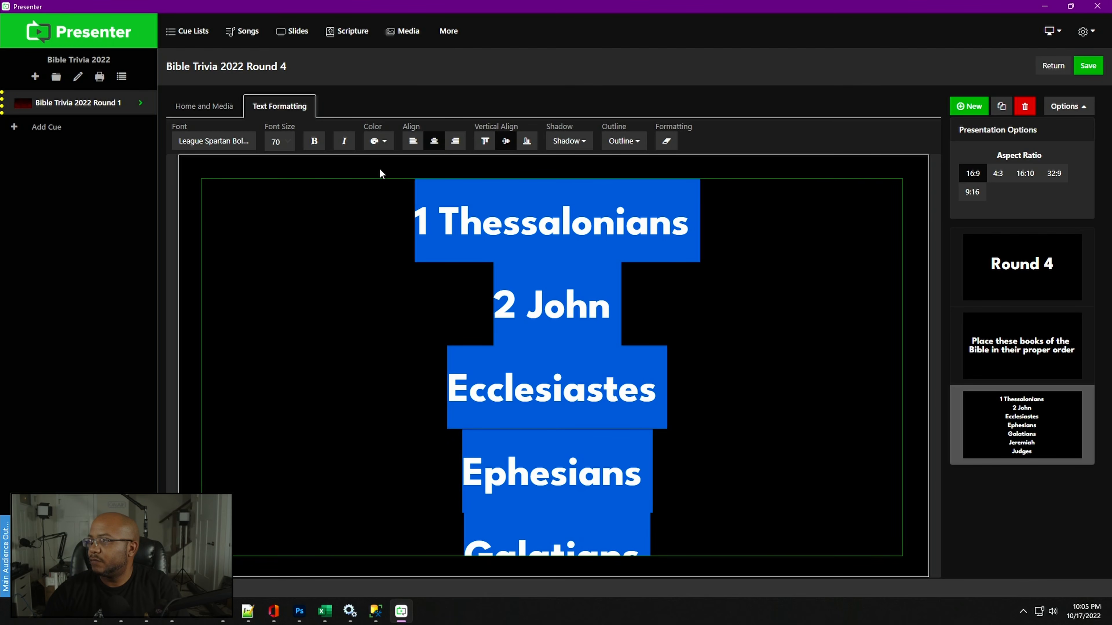
{"action": "left_click", "coordinate": [283, 143]}
{"action": "scroll", "coordinate": [283, 307], "scroll_direction": "up", "scroll_amount": 1}
{"action": "left_click", "coordinate": [284, 250]}
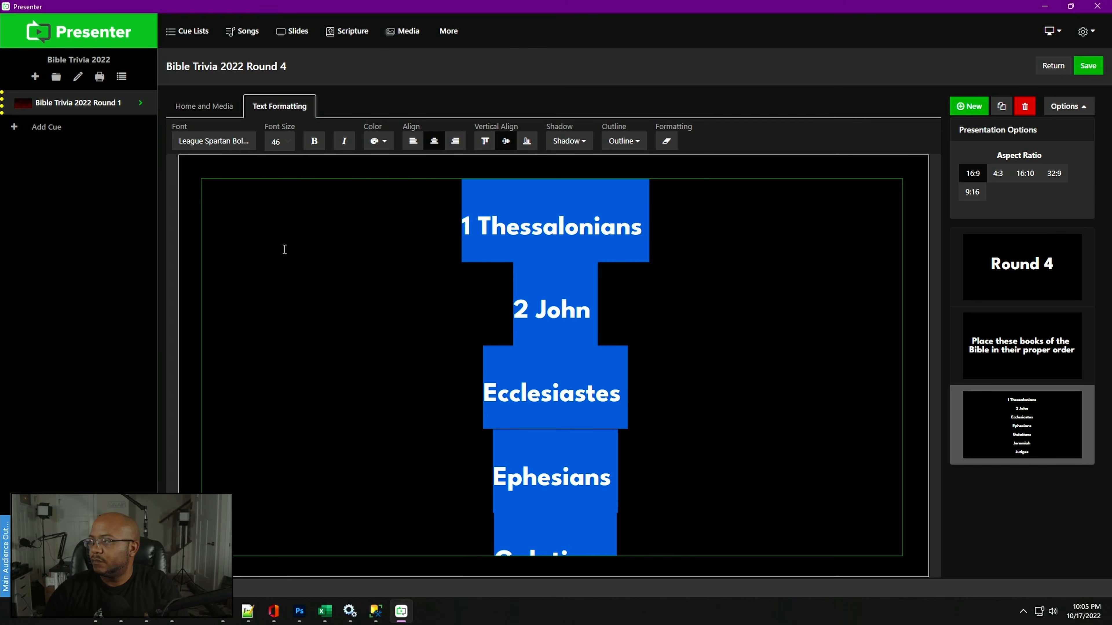
{"action": "left_click", "coordinate": [645, 228]}
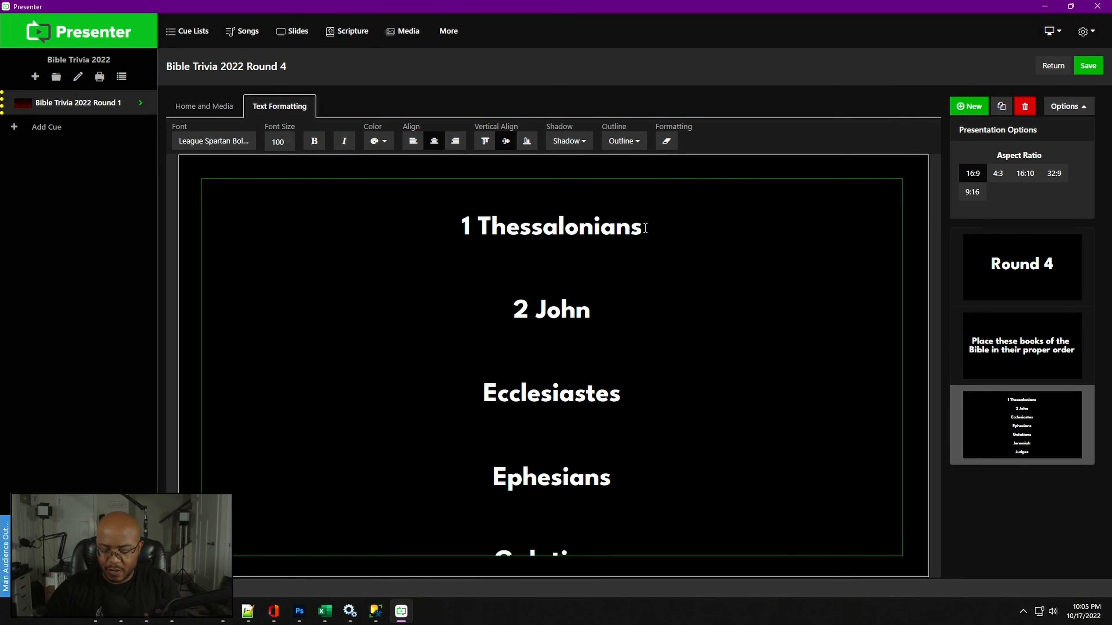
{"action": "type", "text": "•"}
{"action": "key", "text": "BackSpace"}
{"action": "key", "text": "BackSpace"}
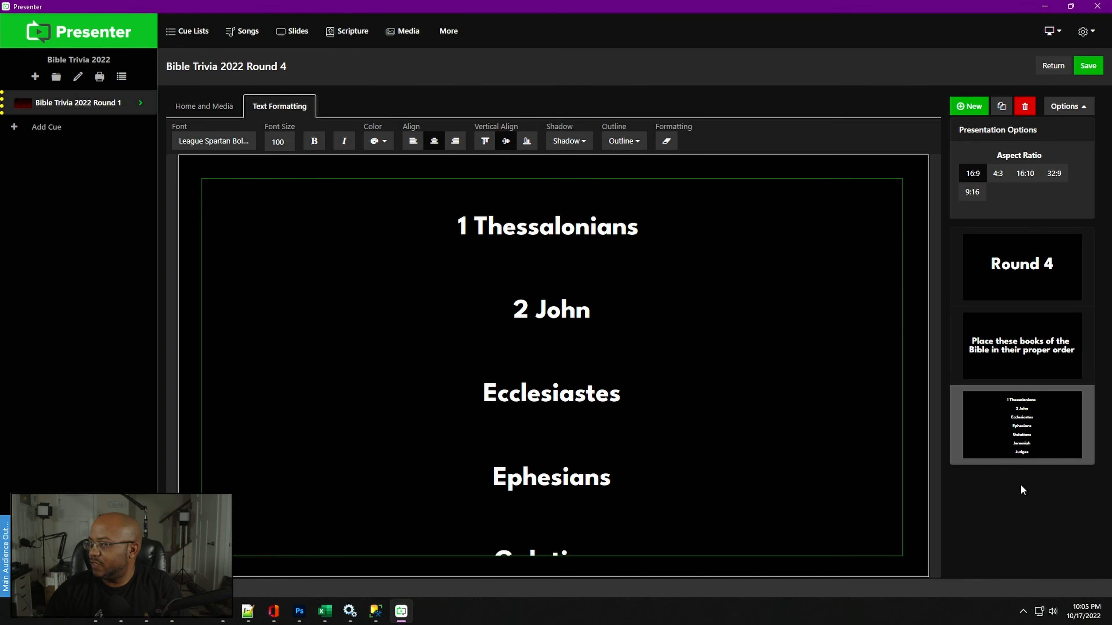
- Delete the book list slide and add a new slide using the Blank template
{"action": "right_click", "coordinate": [1024, 444]}
{"action": "left_click", "coordinate": [1034, 489]}
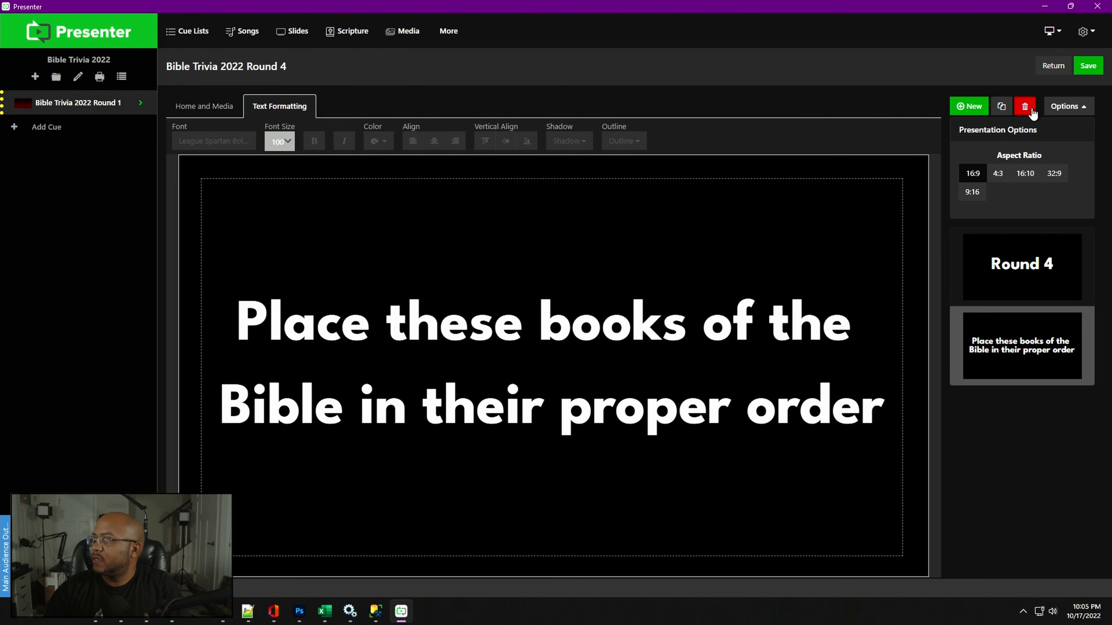
{"action": "left_click", "coordinate": [969, 106]}
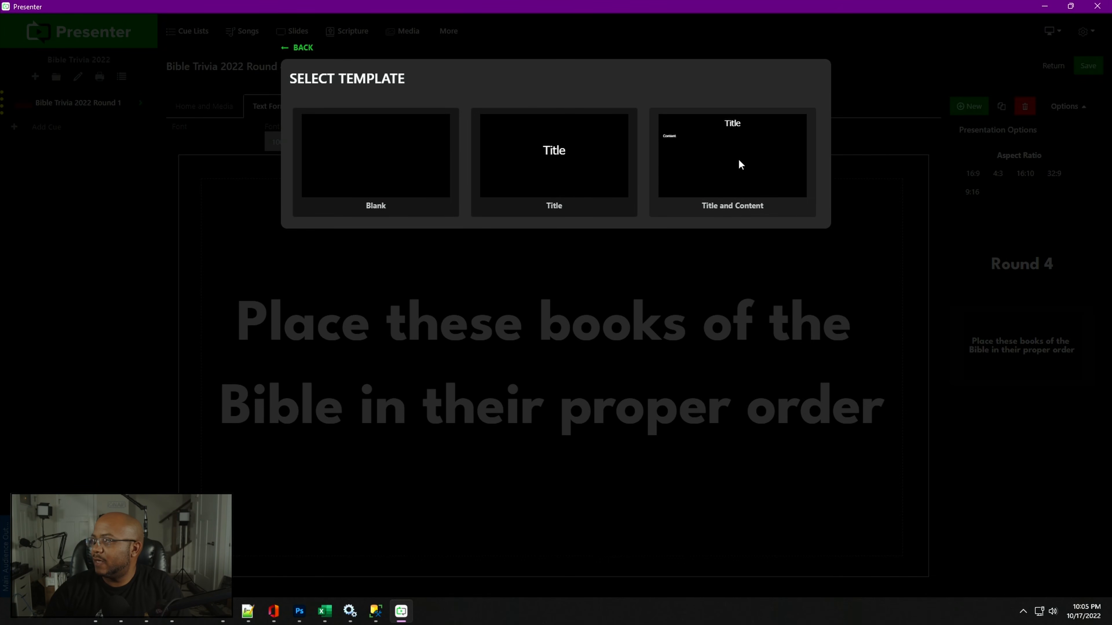
{"action": "left_click", "coordinate": [403, 130]}
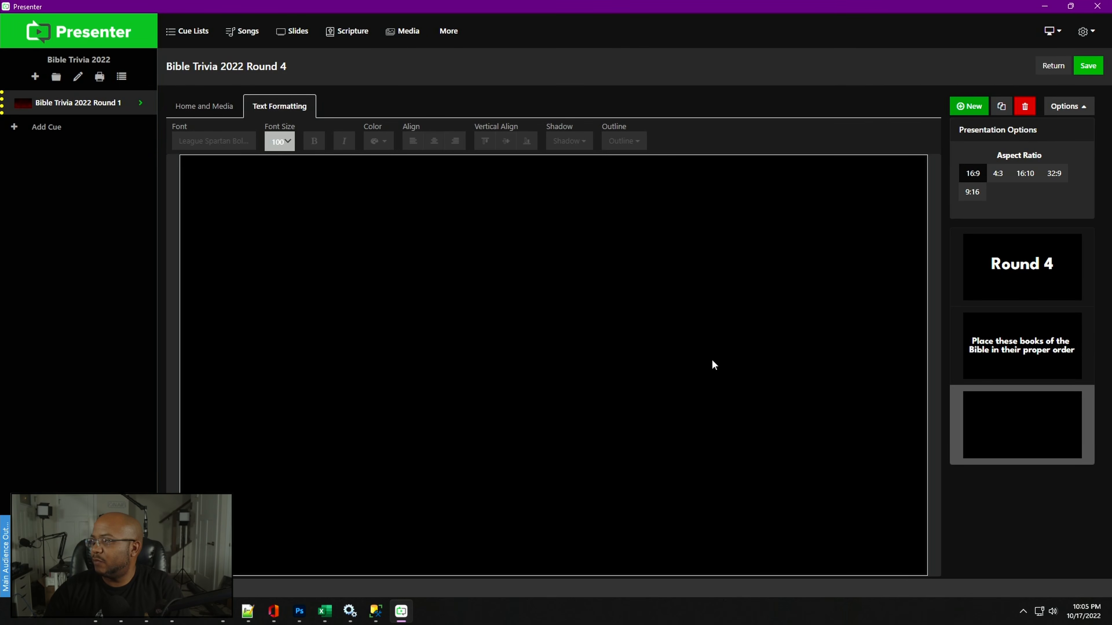
- Draw a text box filling the blank slide and paste the book list into it
{"action": "left_click_drag", "start_coordinate": [186, 161], "coordinate": [919, 573]}
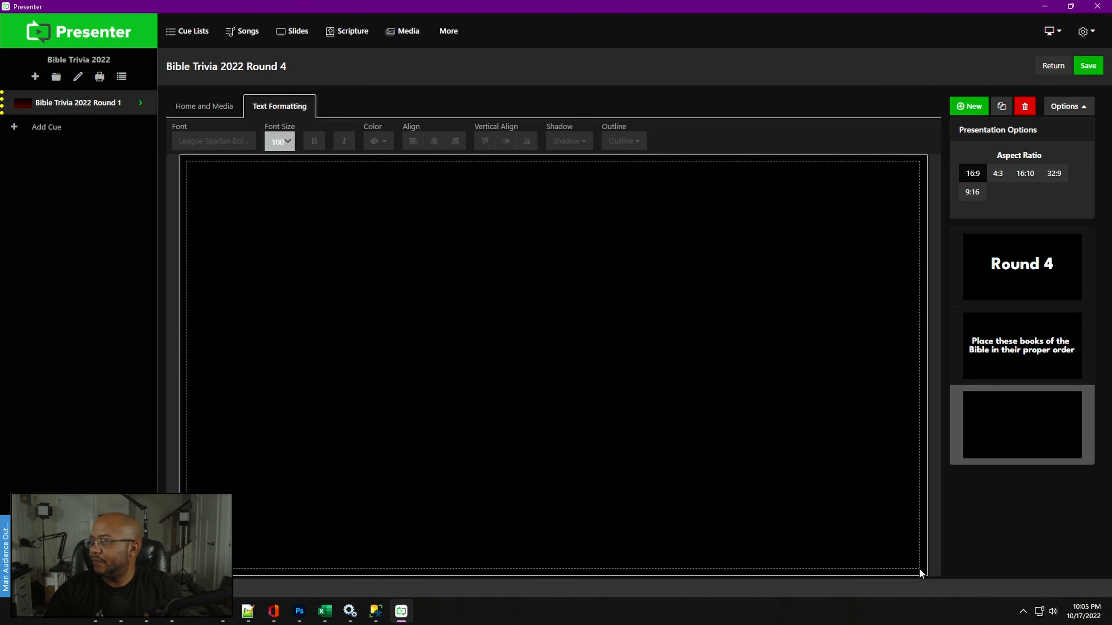
{"action": "double_click", "coordinate": [572, 359]}
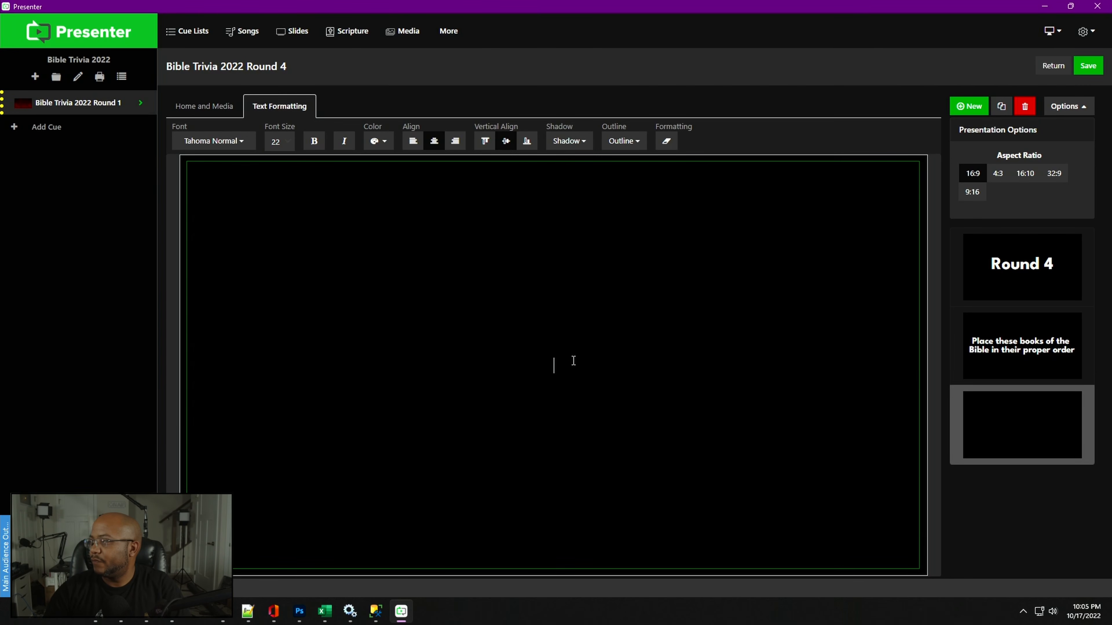
{"action": "type", "text": "1 Thessalonians 2 John Ecclesiastes Ephesians Galatians Jeremiah Judges Numbers"}
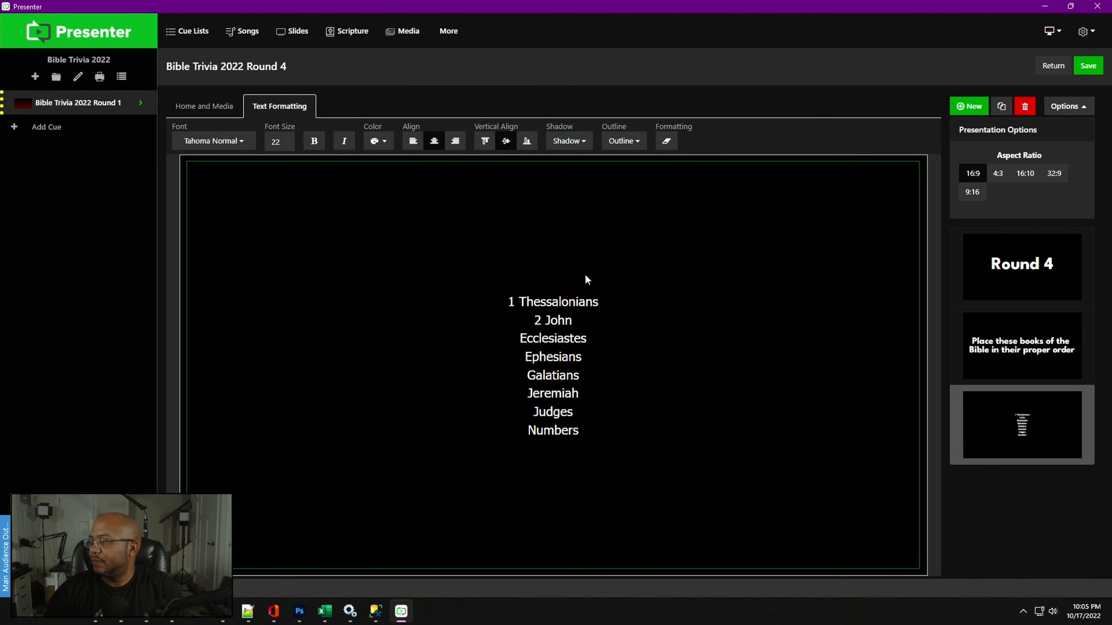
- Select all the pasted book names and set their font size to 60
{"action": "left_click_drag", "start_coordinate": [504, 302], "coordinate": [602, 439]}
{"action": "left_click", "coordinate": [285, 142]}
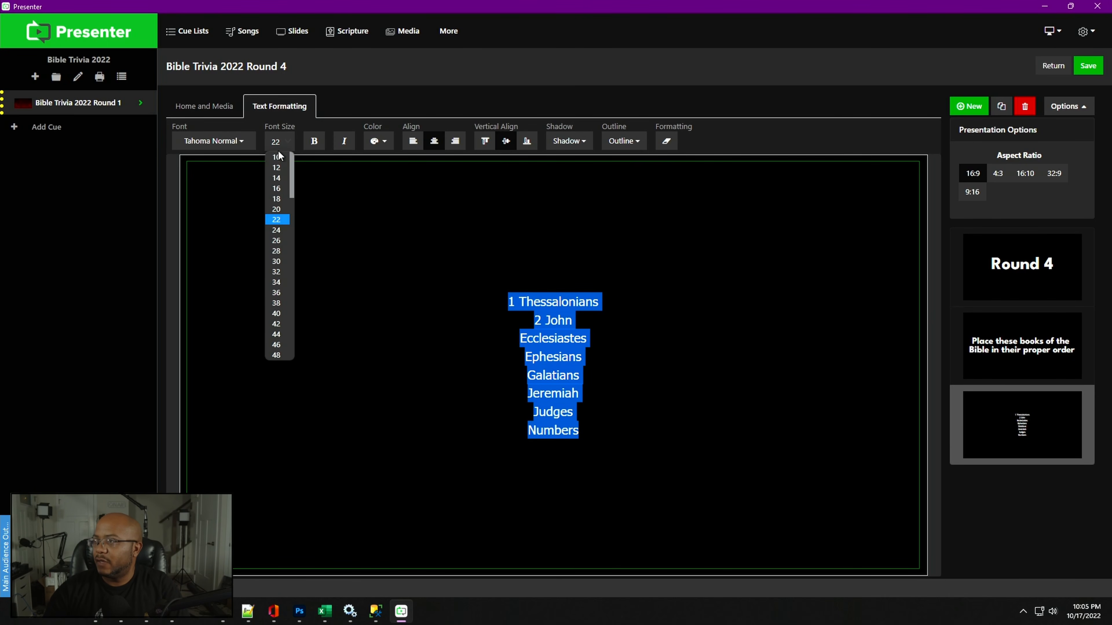
{"action": "left_click", "coordinate": [284, 346]}
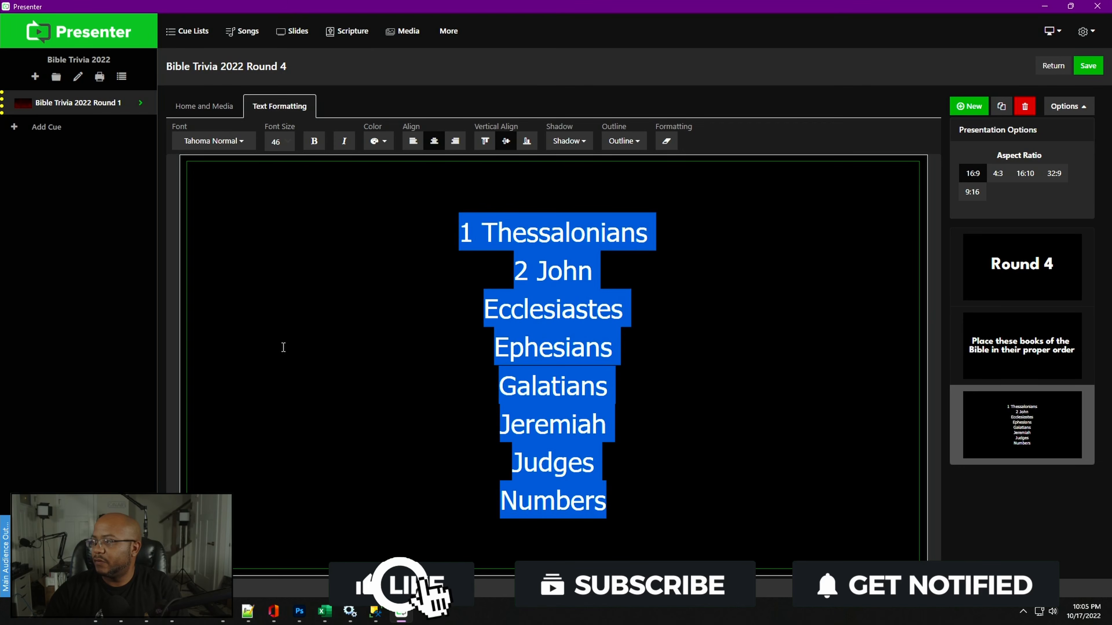
{"action": "left_click", "coordinate": [285, 142]}
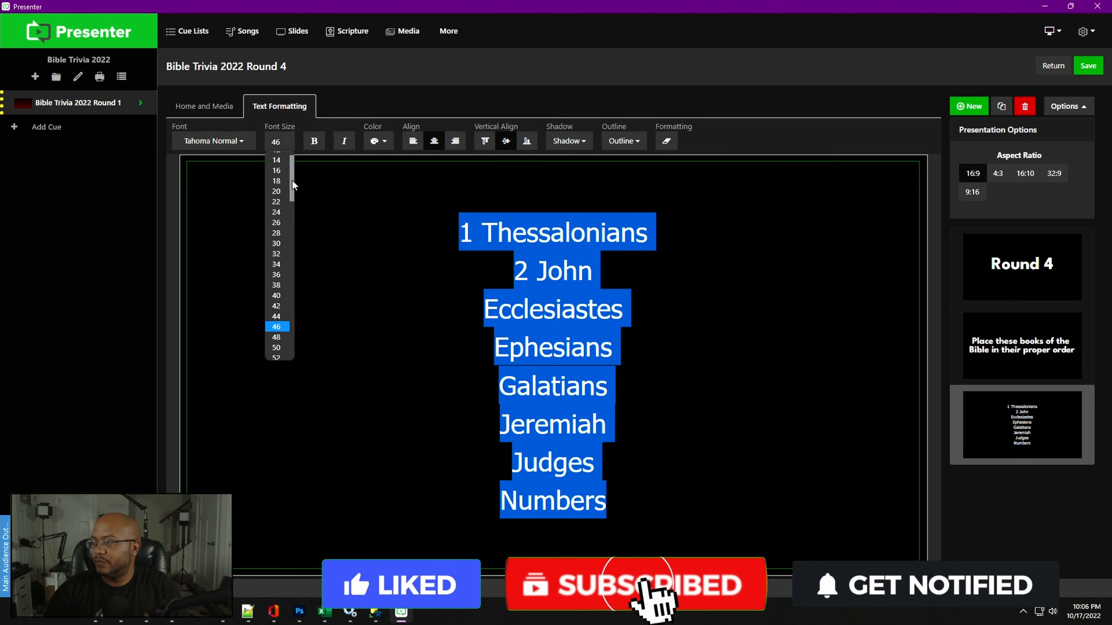
{"action": "left_click", "coordinate": [280, 318]}
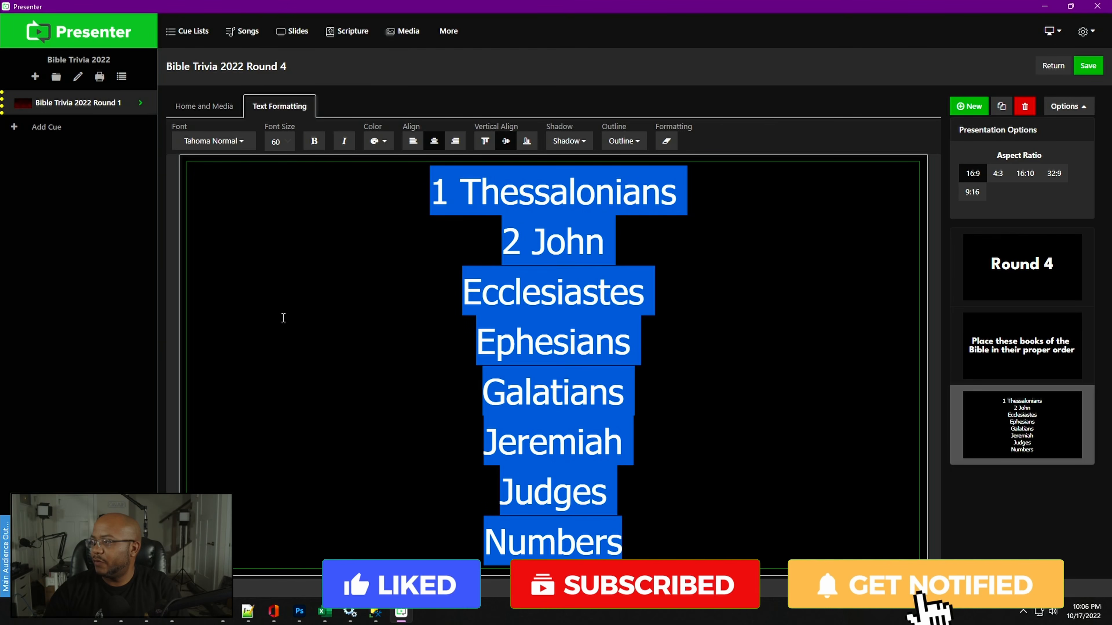
{"action": "left_click", "coordinate": [691, 352]}
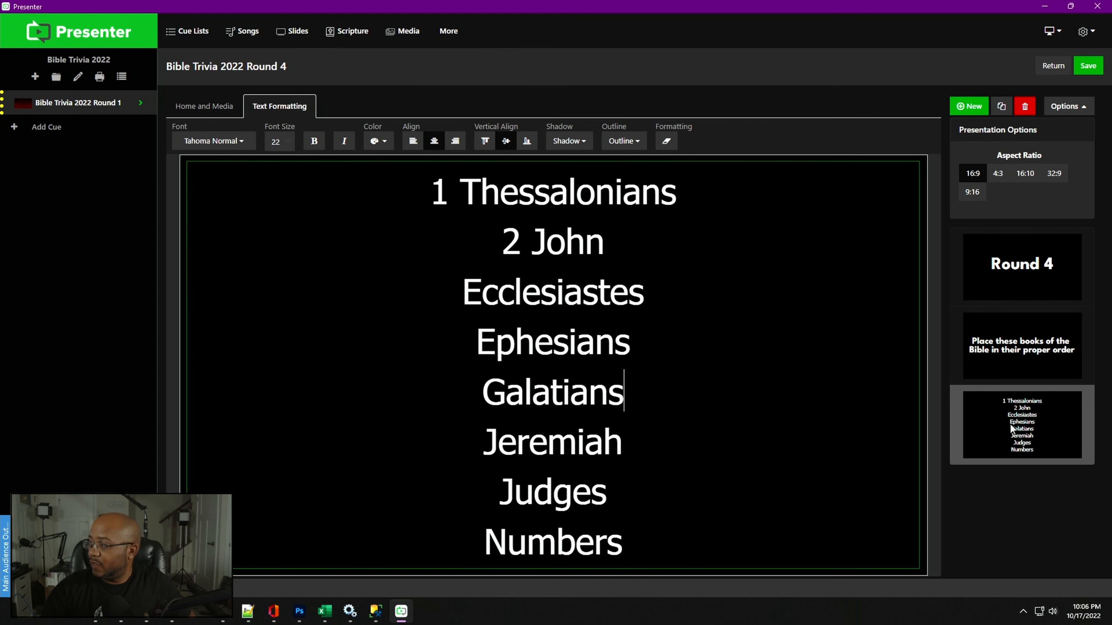
- Duplicate the question slide and the book list slide
{"action": "right_click", "coordinate": [1026, 357]}
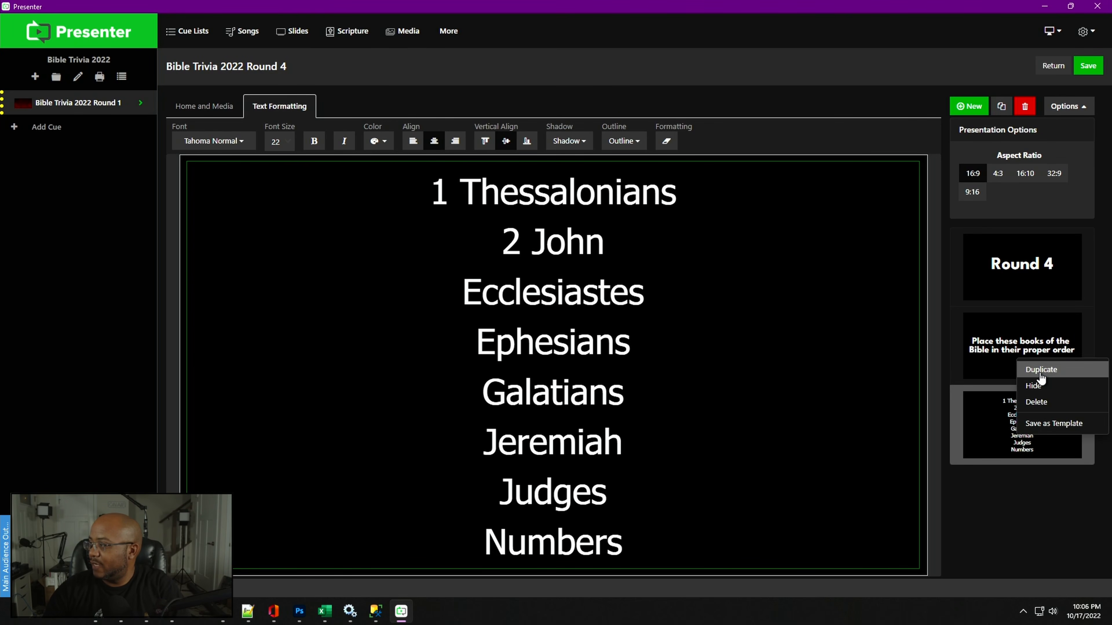
{"action": "left_click", "coordinate": [1023, 428]}
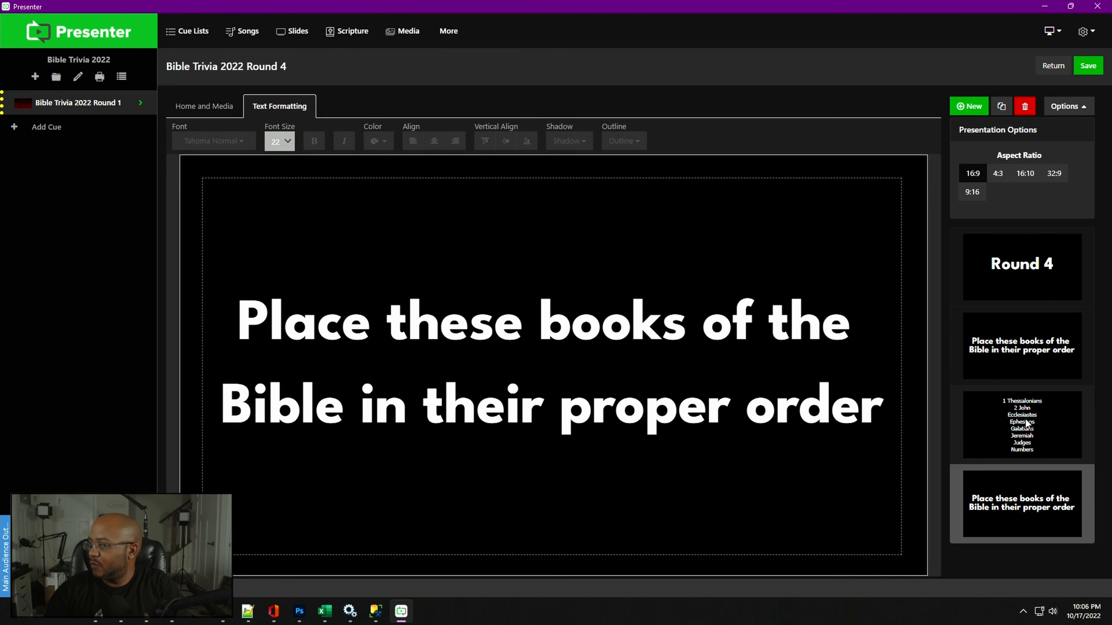
{"action": "right_click", "coordinate": [1026, 423]}
{"action": "left_click", "coordinate": [1038, 433]}
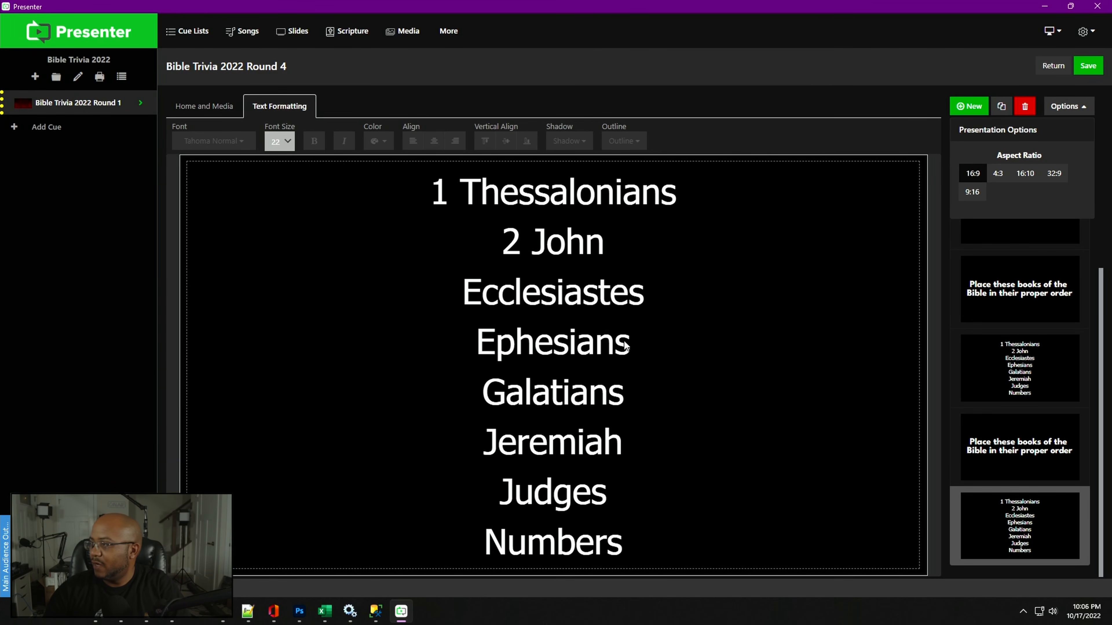
- Remove the Numbers line from the duplicated book list and undo a stray paste at the list's start
{"action": "left_click", "coordinate": [442, 196]}
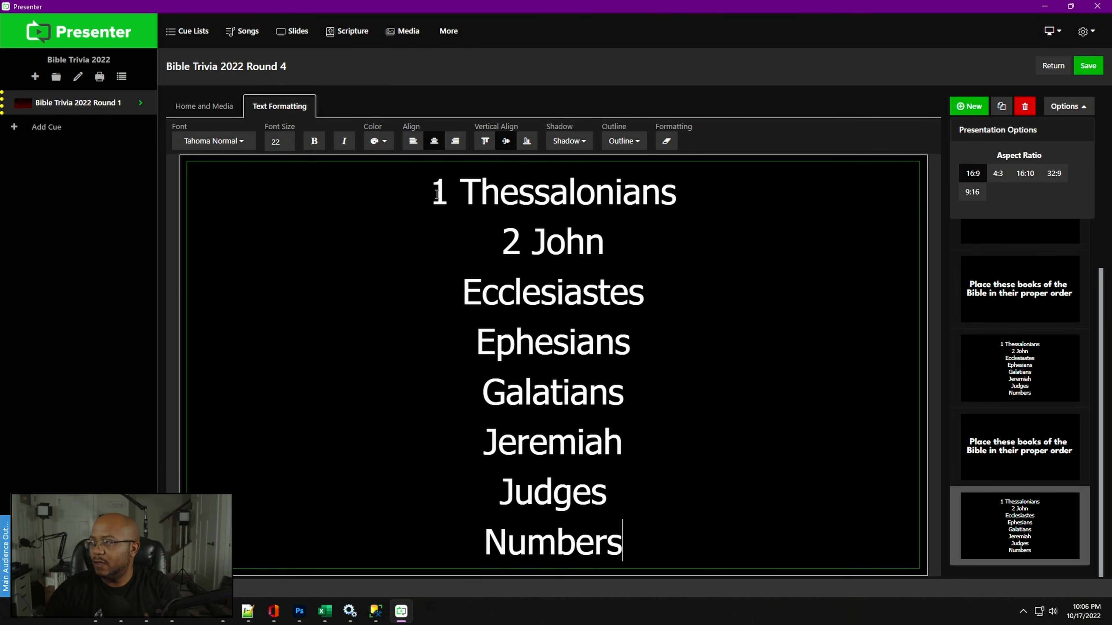
{"action": "left_click", "coordinate": [447, 200]}
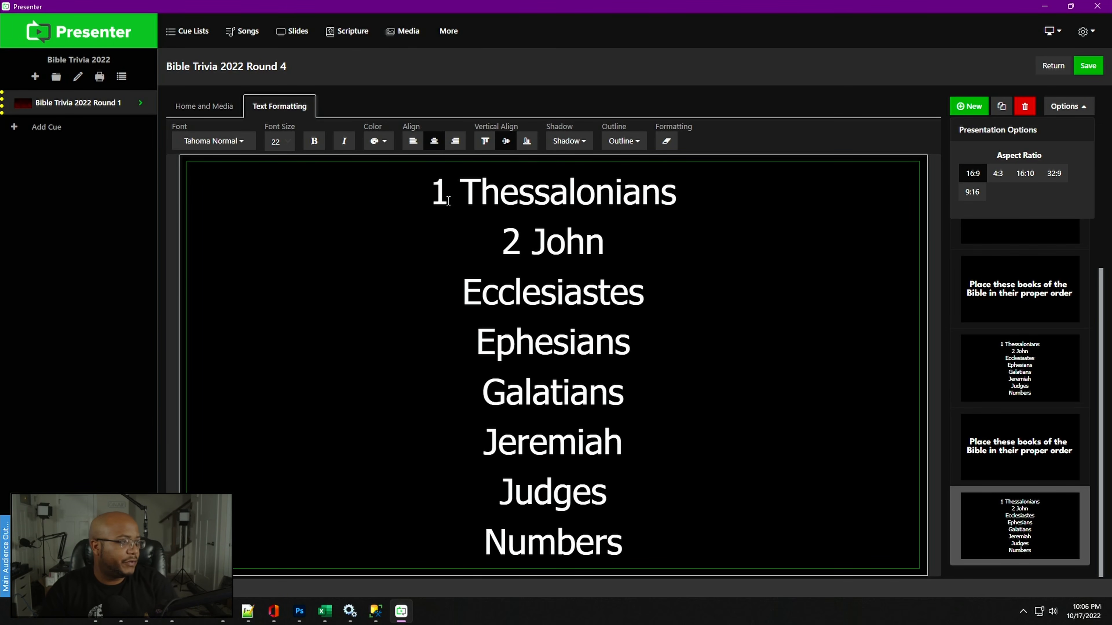
{"action": "key", "text": "Down"}
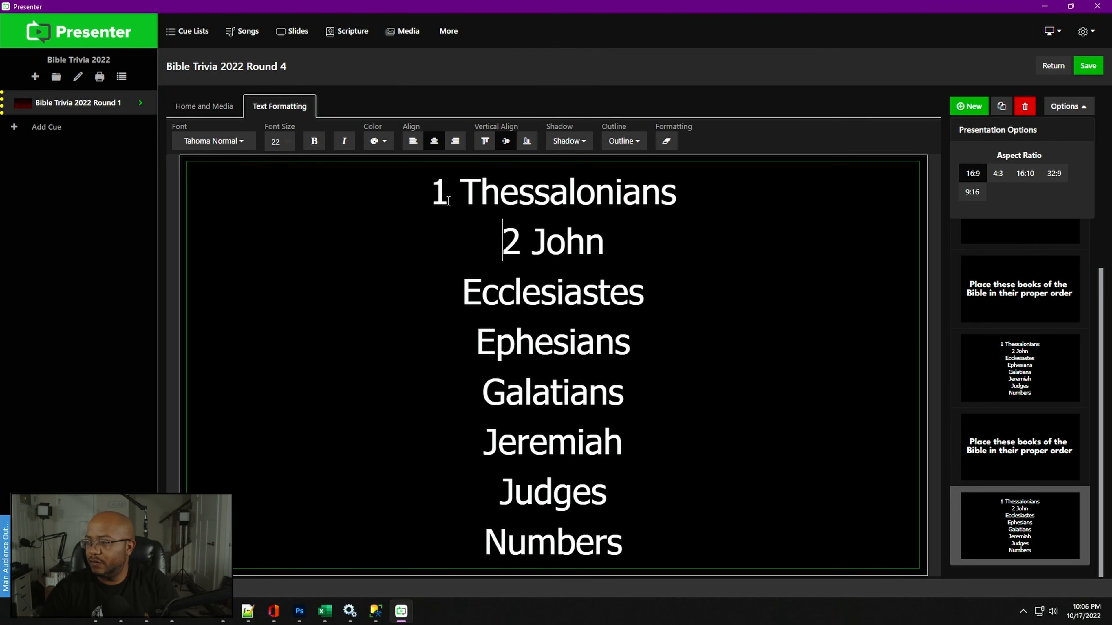
{"action": "key", "text": "Down"}
{"action": "key", "text": "Down"}
{"action": "key", "text": "Down"}
{"action": "key", "text": "Down"}
{"action": "key", "text": "Down"}
{"action": "key", "text": "Down"}
{"action": "key", "text": "End"}
{"action": "key", "text": "shift+Home"}
{"action": "key", "text": "ctrl+c"}
{"action": "key", "text": "BackSpace"}
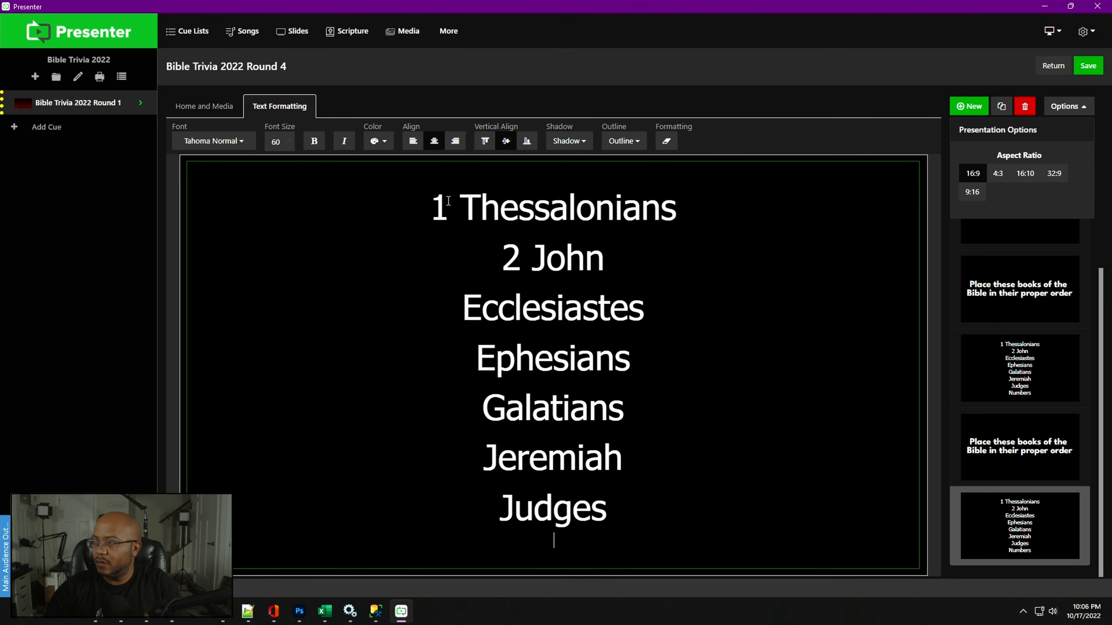
{"action": "key", "text": "ctrl+v"}
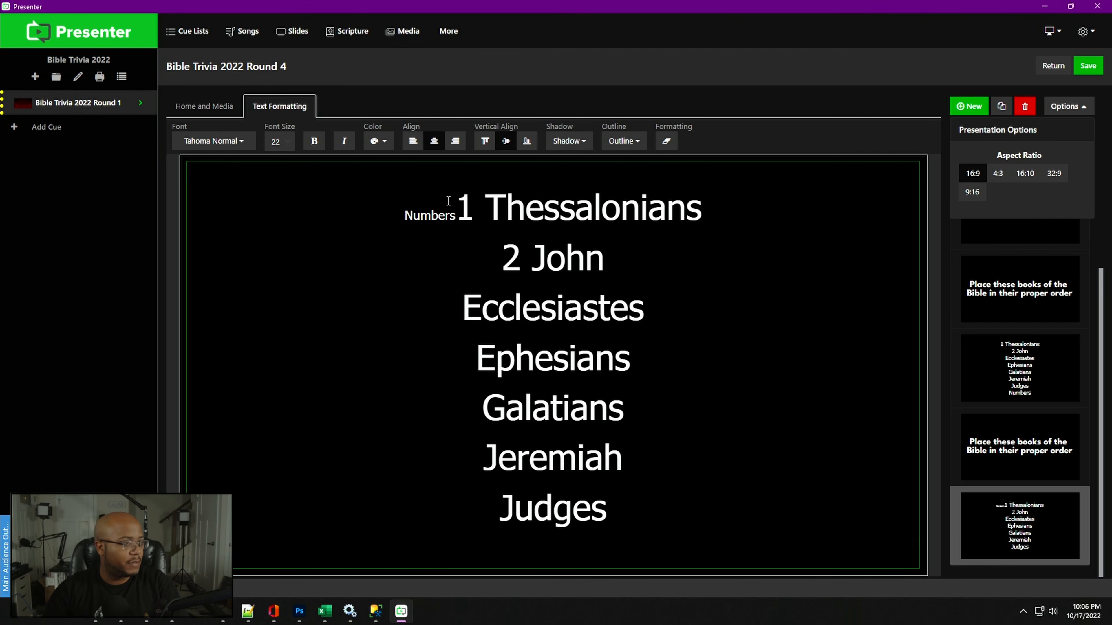
{"action": "key", "text": "ctrl+z"}
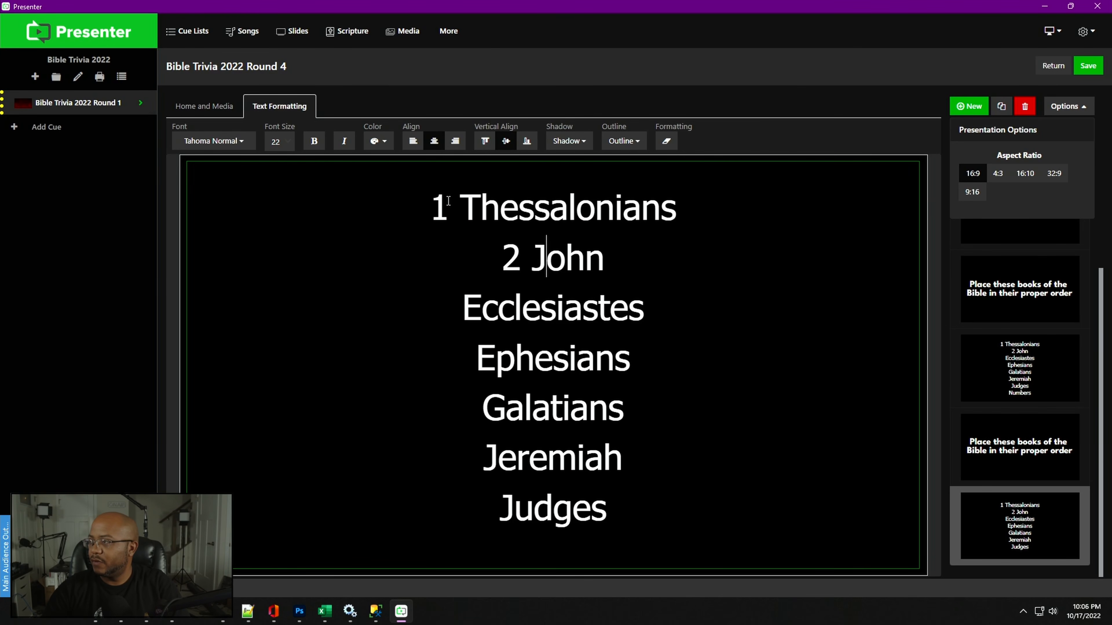
{"action": "key", "text": "Home"}
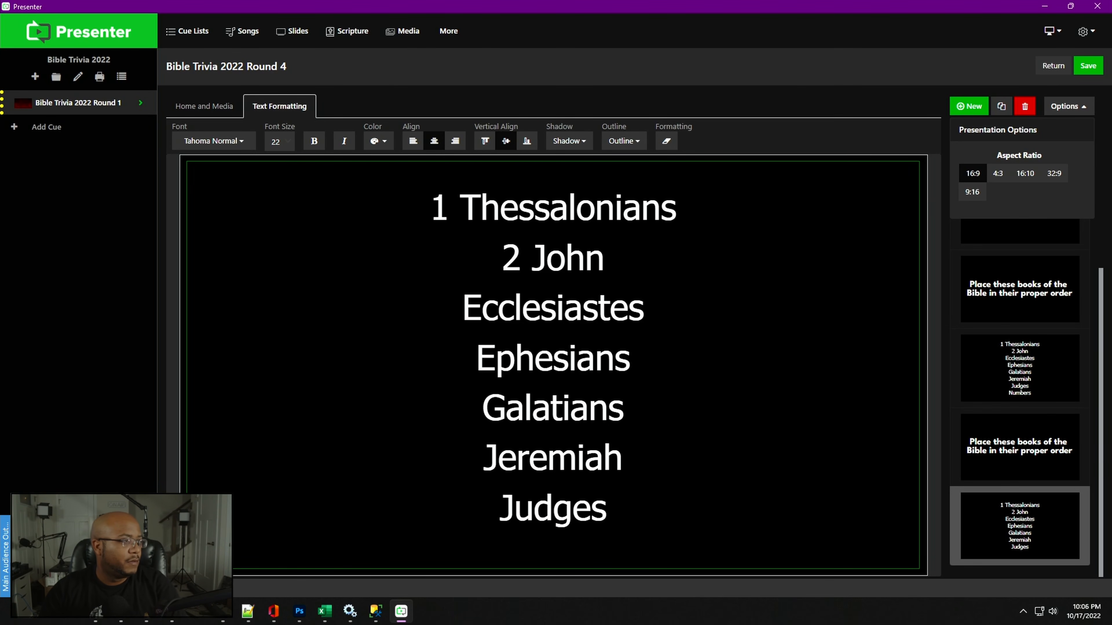
- In Excel, paste the book data, sort it ascending by the book number column, and select the sorted book names
{"action": "key", "text": "alt+Tab"}
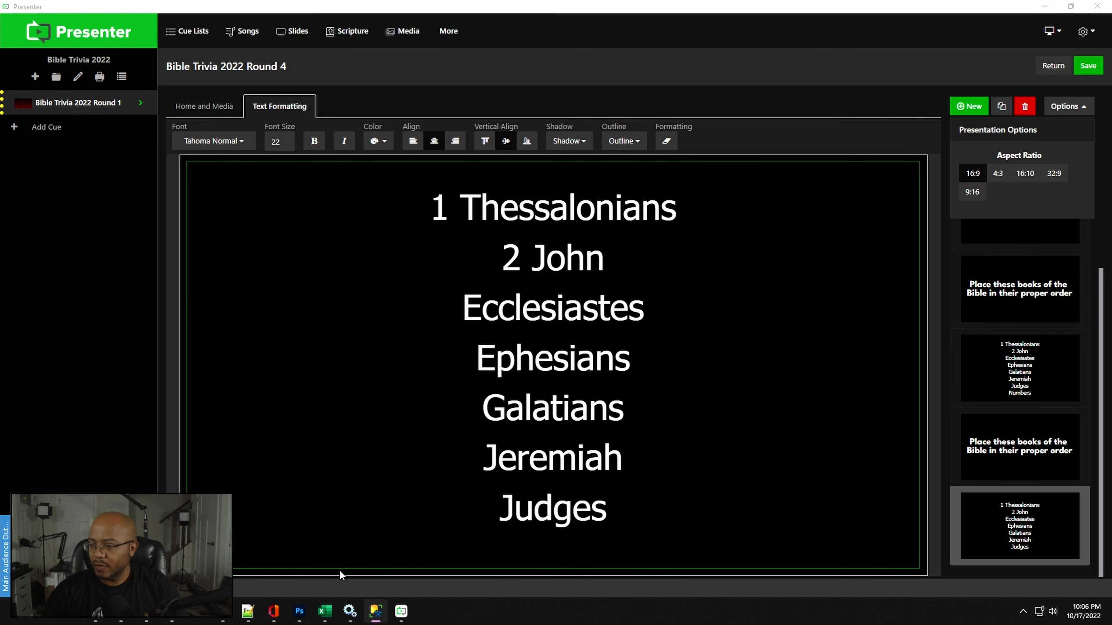
{"action": "left_click", "coordinate": [325, 611]}
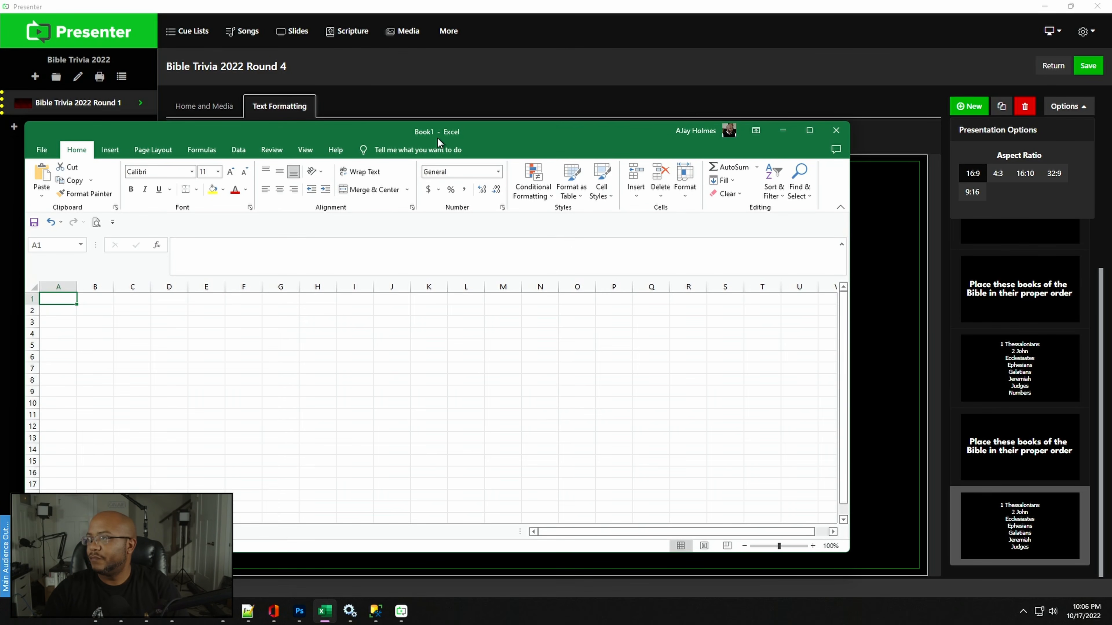
{"action": "double_click", "coordinate": [437, 138]}
{"action": "type", "text": "52\t1 Thessalonians\tN 63\t2 John\tN 21\tEcclesiastes\tO 49\tEphesians\tN 48\tGalatians\tN 24\tJeremiah\tO 7\tJudges\tO 4\tNumbers\tO"}
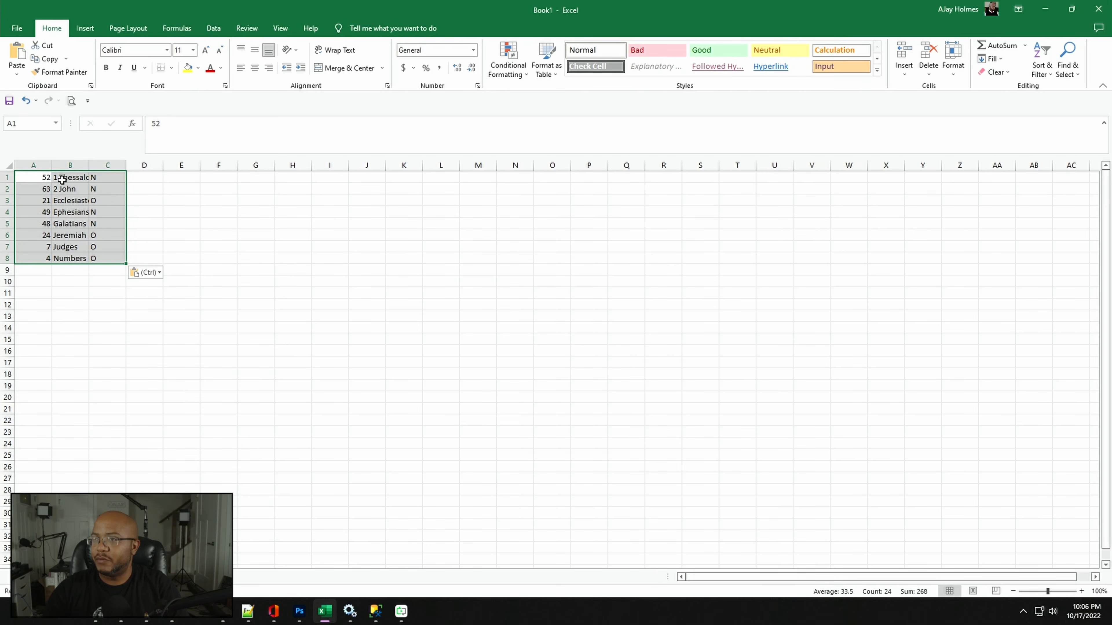
{"action": "left_click", "coordinate": [8, 167]}
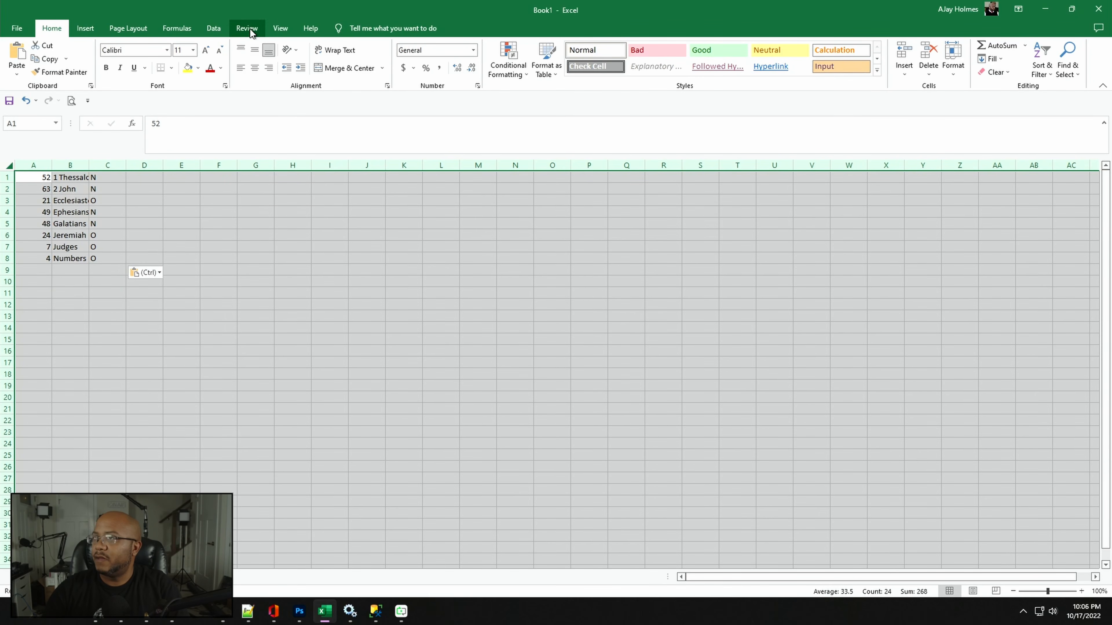
{"action": "left_click", "coordinate": [214, 28]}
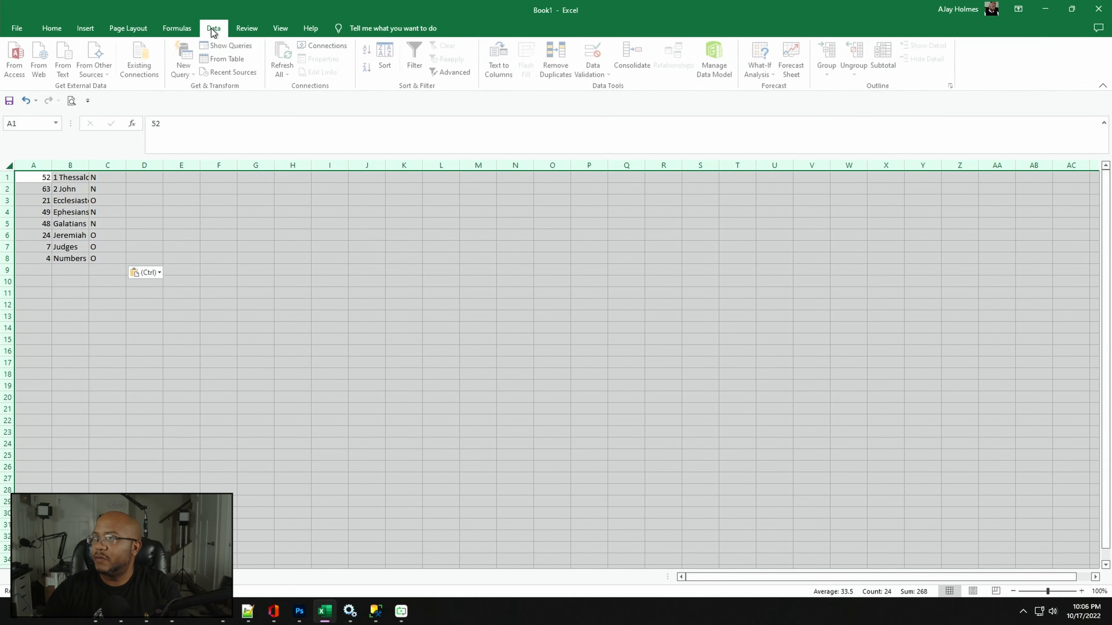
{"action": "left_click", "coordinate": [379, 52]}
{"action": "left_click", "coordinate": [151, 234]}
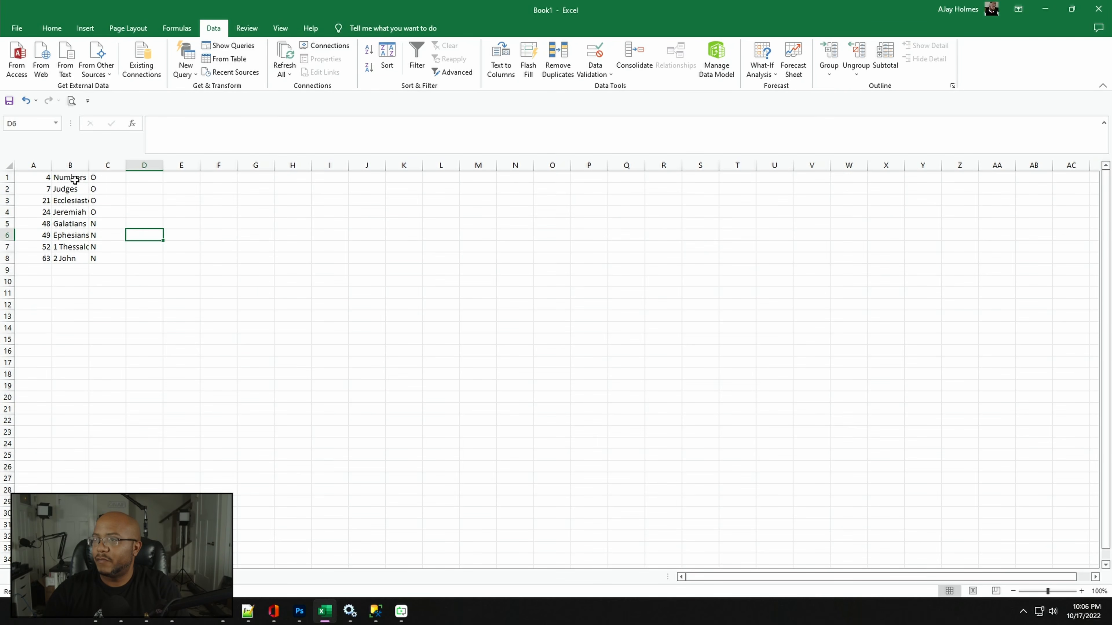
{"action": "left_click_drag", "start_coordinate": [75, 179], "coordinate": [68, 256]}
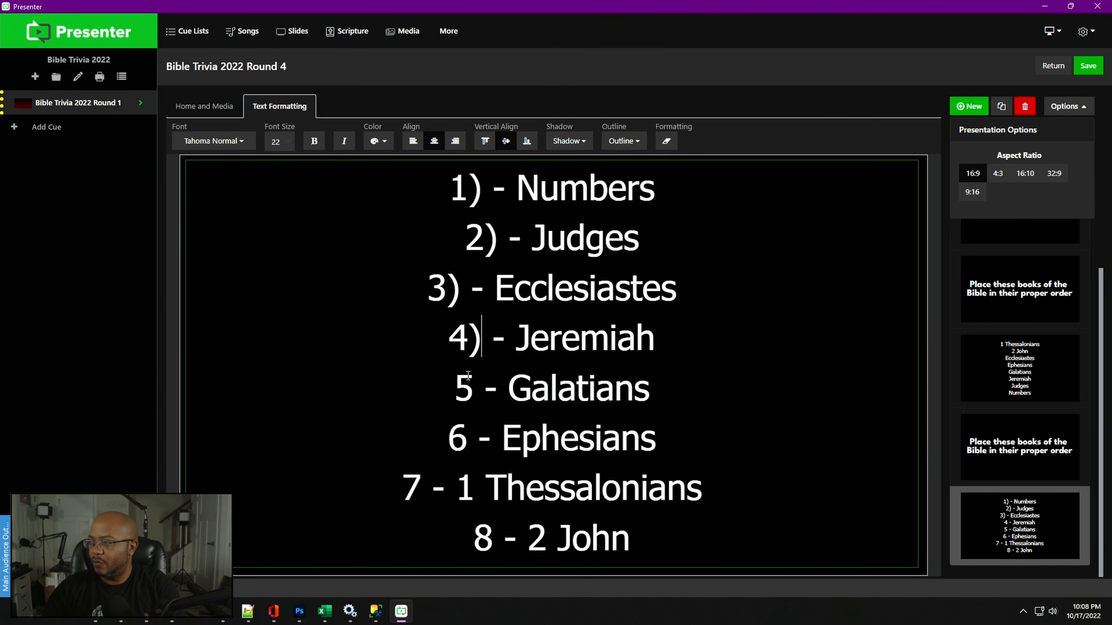
- Add a closing parenthesis after numbers 5 to 8 in the answer list and save the presentation
{"action": "left_click", "coordinate": [472, 391]}
{"action": "type", "text": "))"}
{"action": "left_click", "coordinate": [422, 488]}
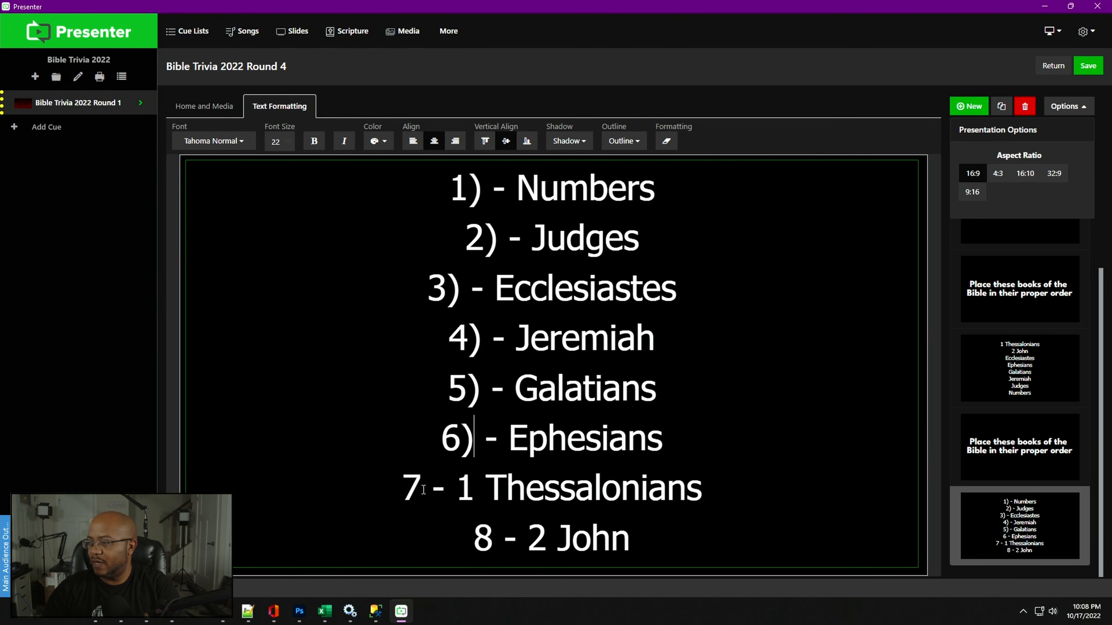
{"action": "type", "text": ")"}
{"action": "type", "text": ")"}
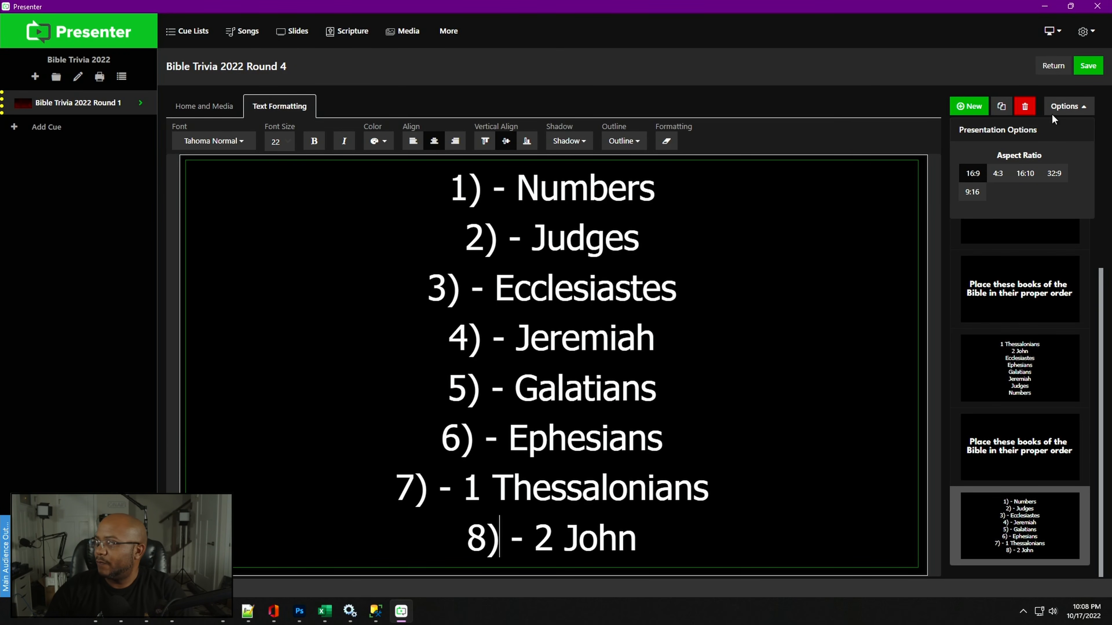
{"action": "left_click", "coordinate": [1088, 65]}
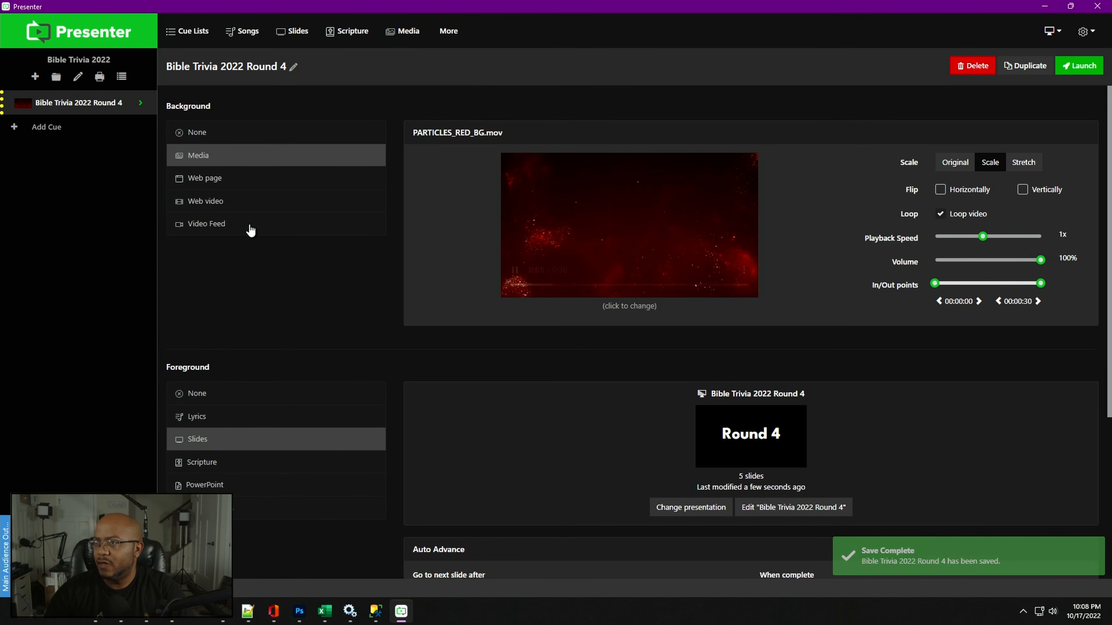
- Add a new cue and set its foreground to the Bible Trivia 2022 Round 4 slides
{"action": "left_click", "coordinate": [47, 127]}
{"action": "left_click", "coordinate": [445, 171]}
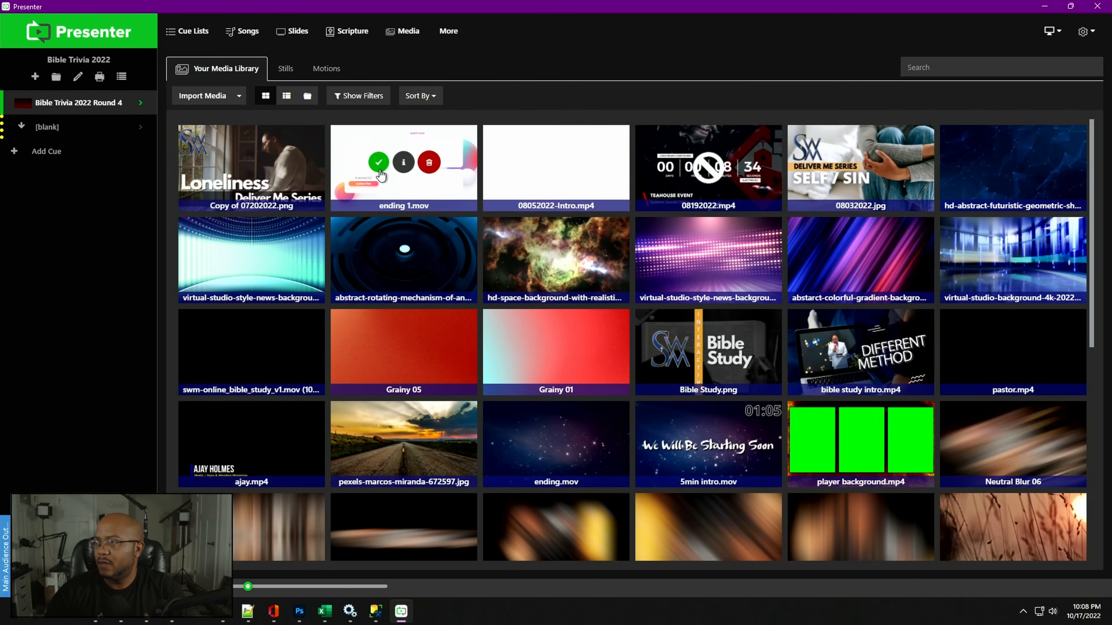
{"action": "left_click", "coordinate": [58, 133]}
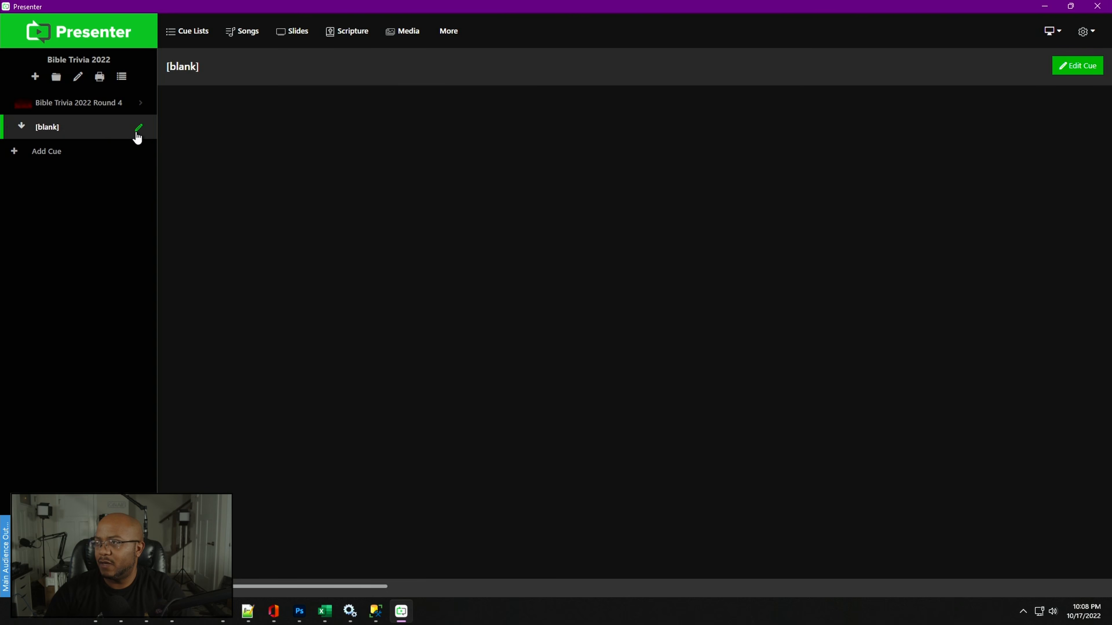
{"action": "left_click", "coordinate": [139, 129]}
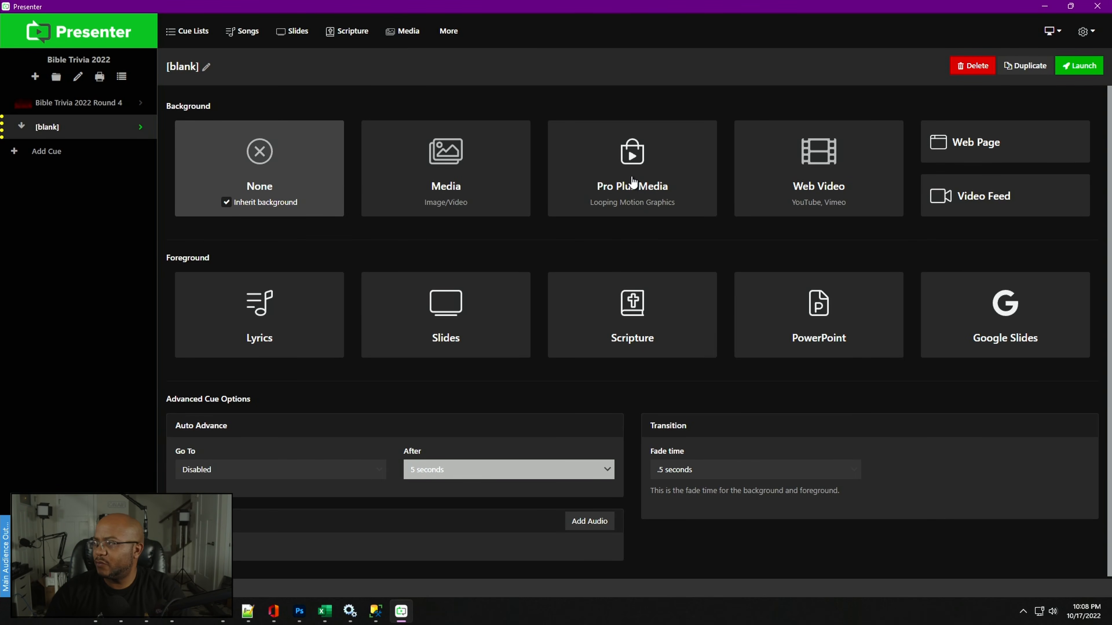
{"action": "left_click", "coordinate": [469, 317]}
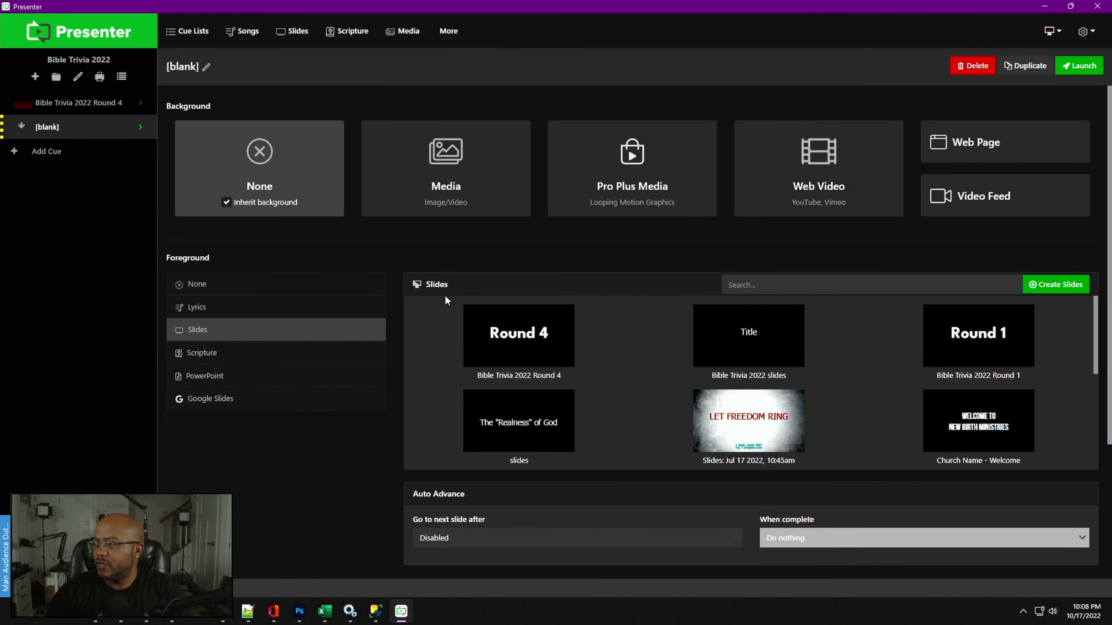
{"action": "left_click", "coordinate": [547, 347]}
{"action": "left_click", "coordinate": [1079, 66]}
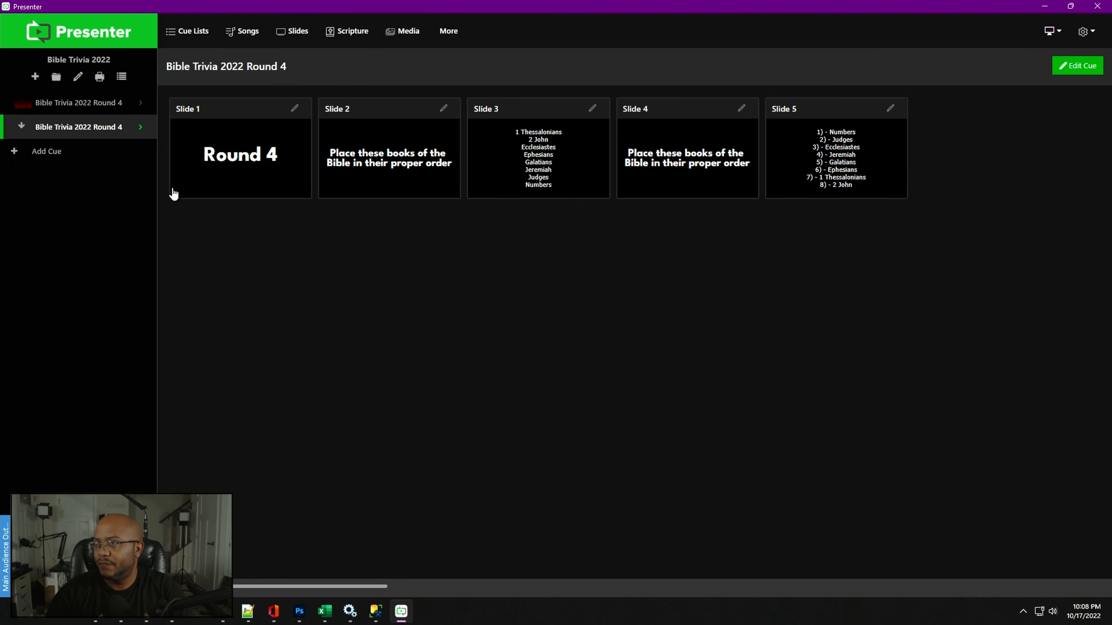
- Launch the Round 4 cue and advance through its first slides in the output
{"action": "left_click", "coordinate": [92, 104]}
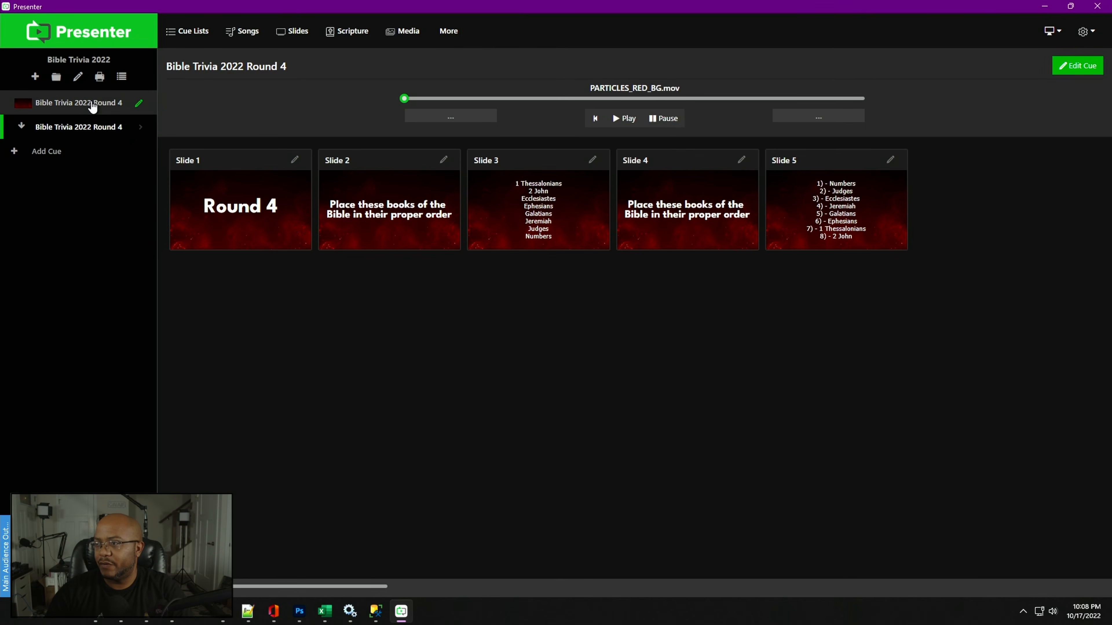
{"action": "left_click", "coordinate": [96, 127]}
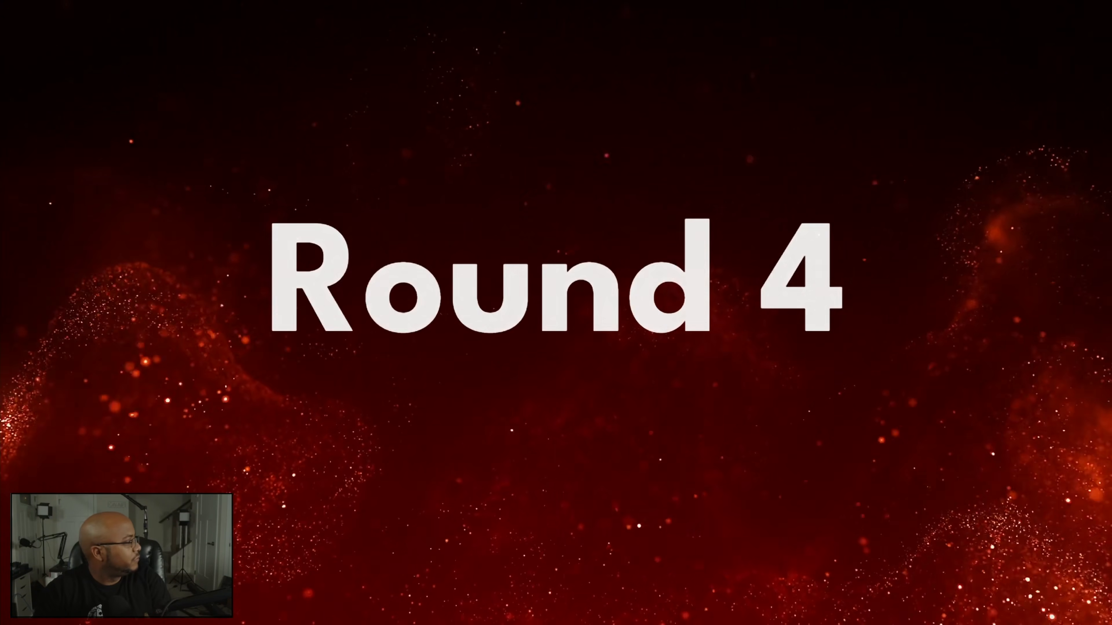
{"action": "key", "text": "Right"}
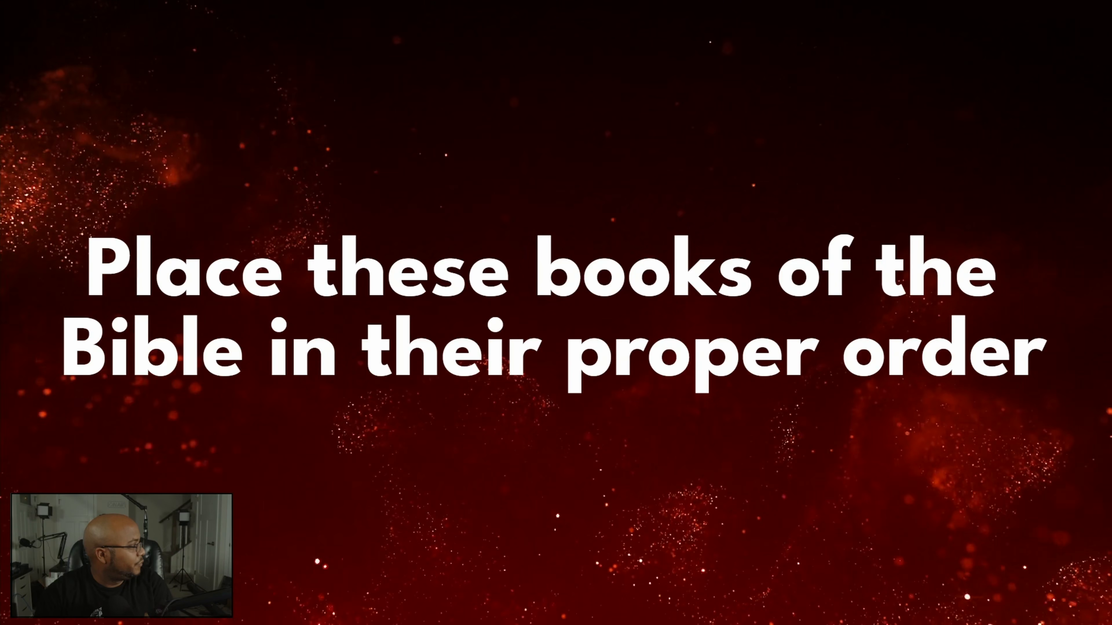
{"action": "key", "text": "Right"}
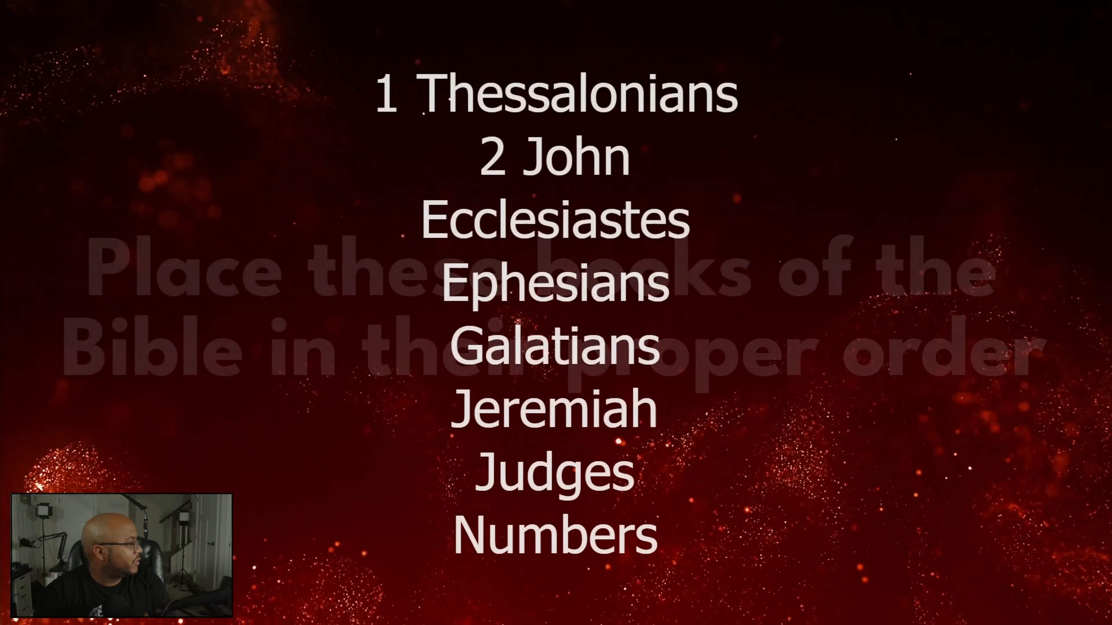